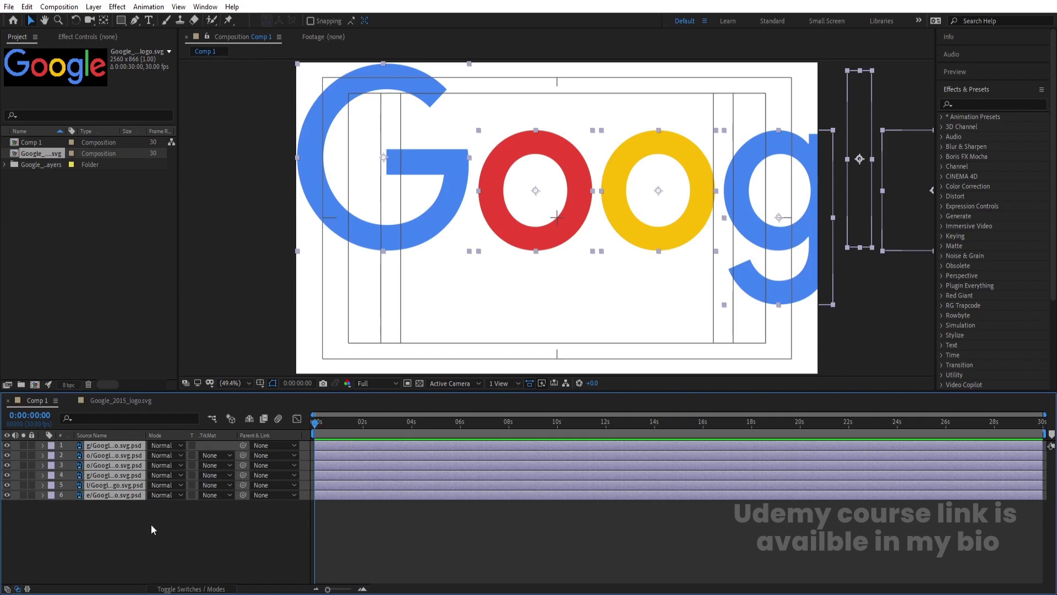
- Add a null object to the composition and parent all six letter layers to it
right_click(152, 526)
mouse_move(173, 397)
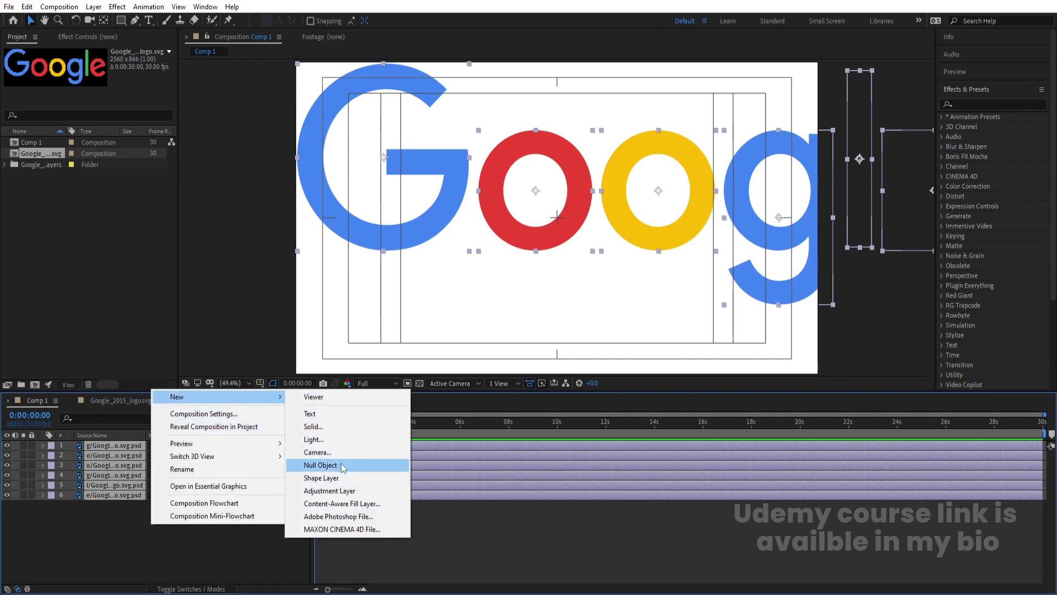
click(352, 465)
click(101, 455)
shift+click(124, 504)
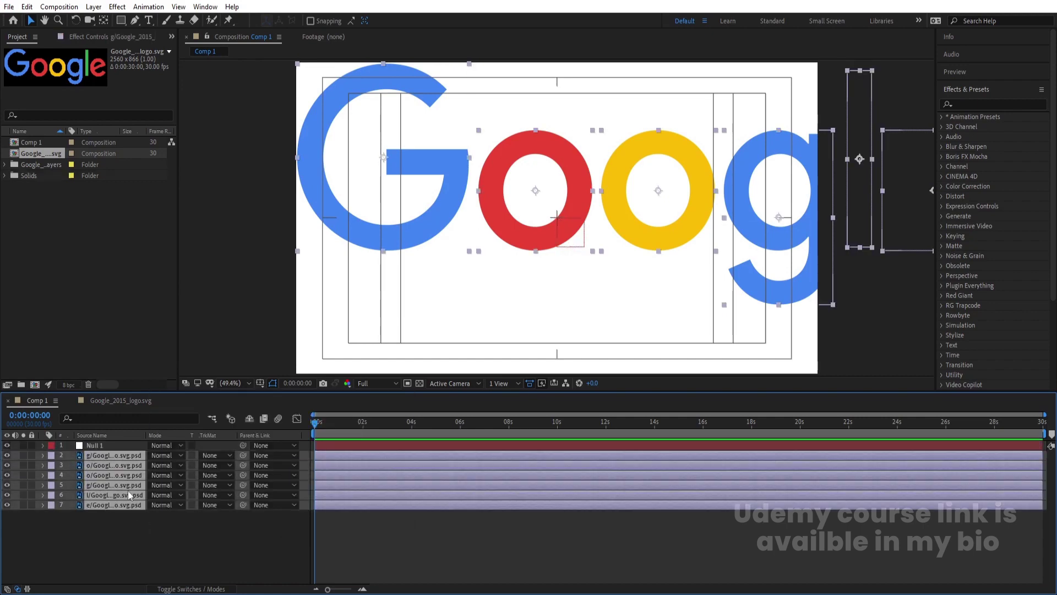
drag(243, 455, 125, 448)
- Scale the null object to 35% and move it so the logo sits around the centre of the frame
click(127, 446)
key(s)
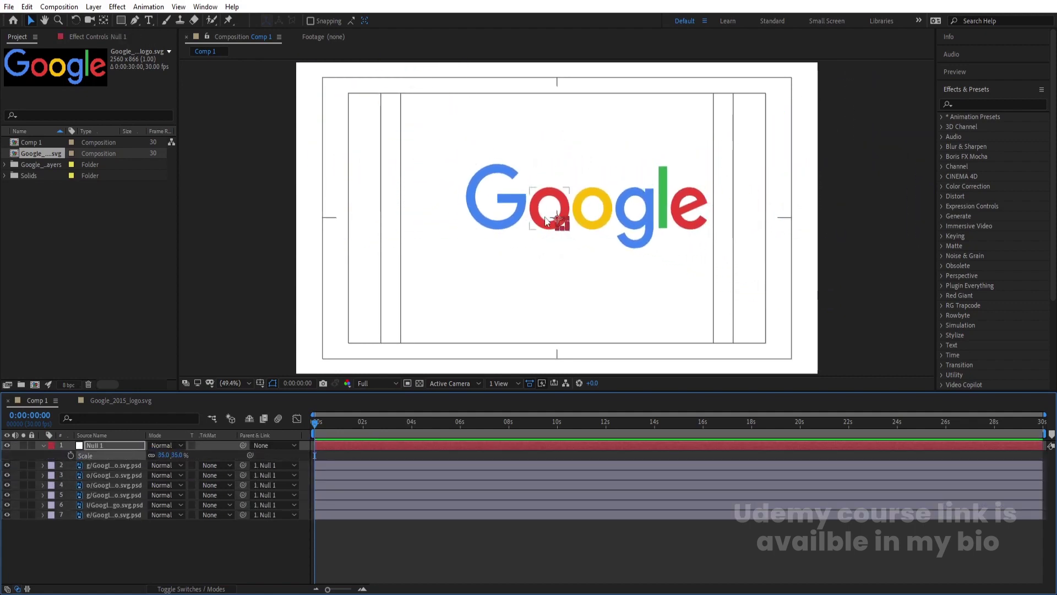
drag(563, 227, 526, 242)
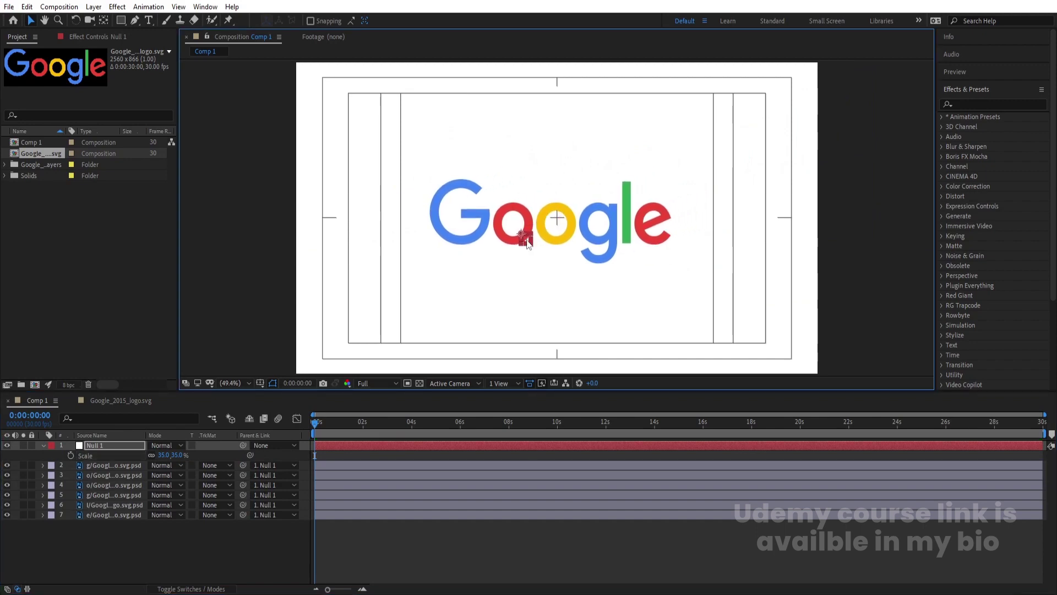
- Delete the null object and reveal the Position property of all six letter layers
key(Delete)
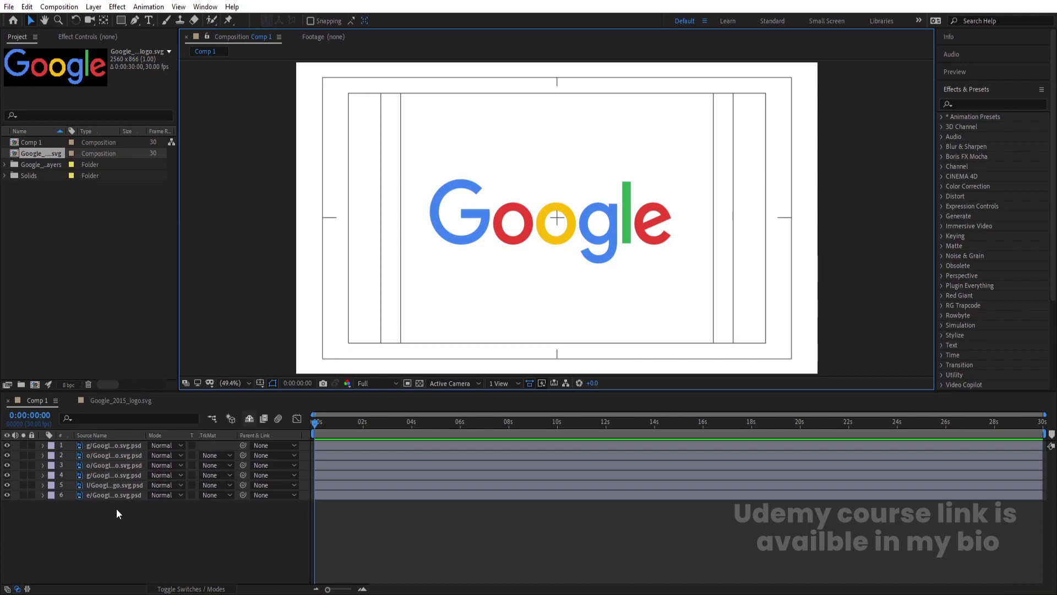
key(ctrl+a)
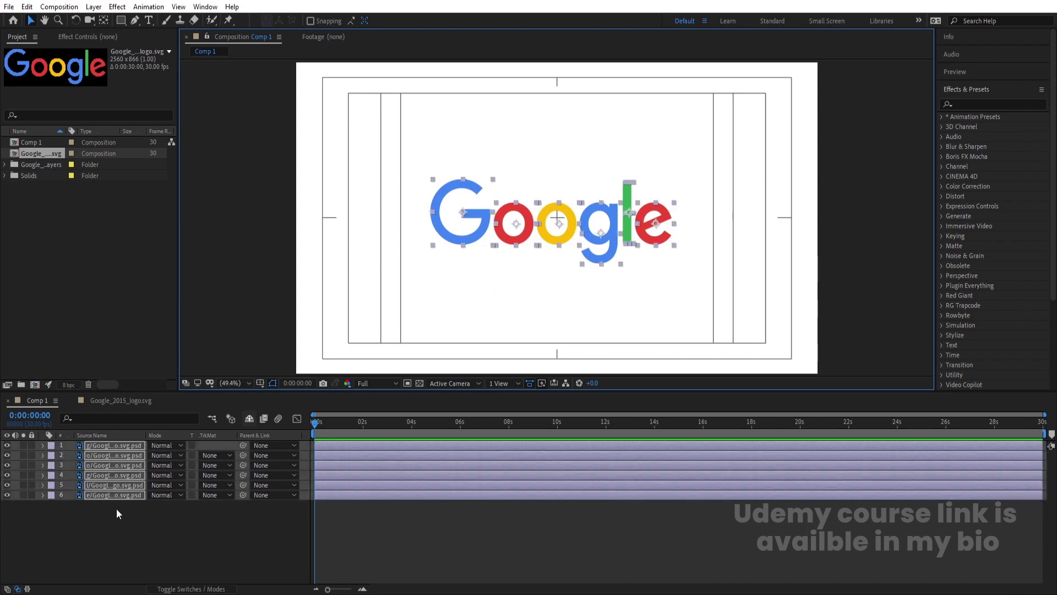
click(134, 521)
key(ctrl+a)
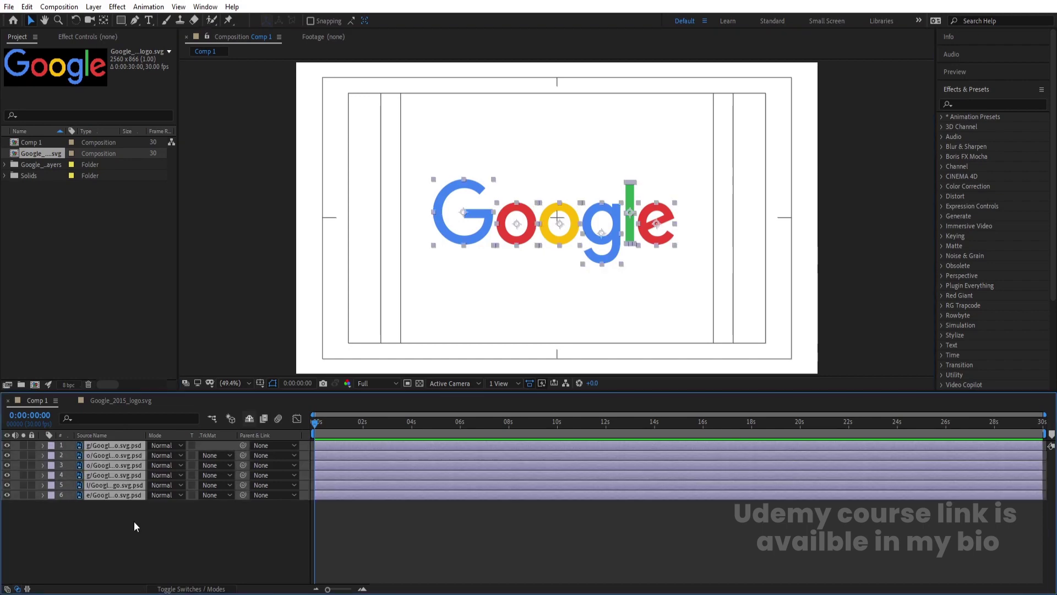
key(p)
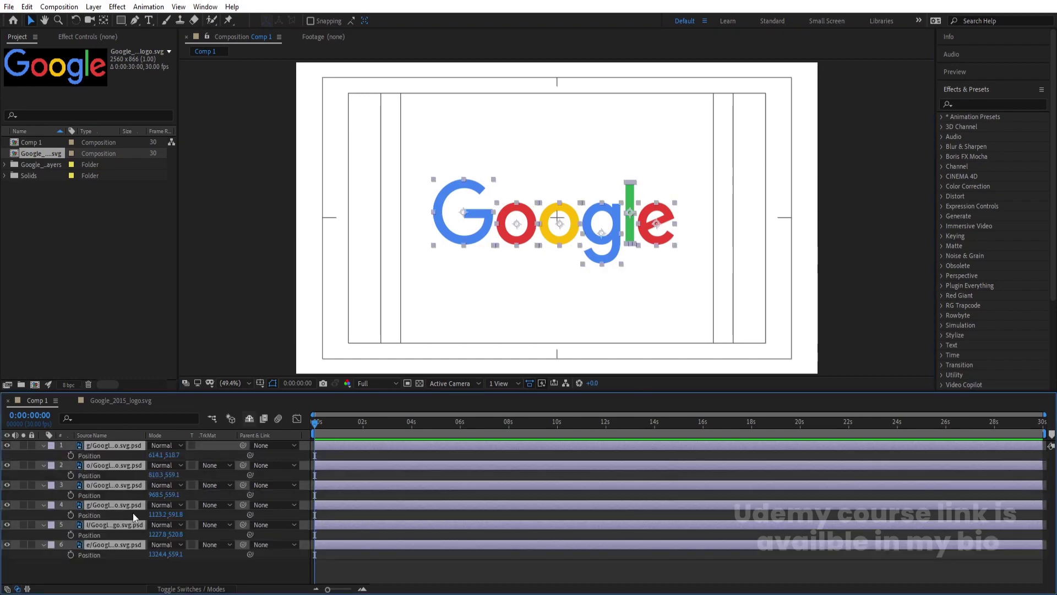
- Separate the Position dimensions of the capital G and both o layers
click(94, 455)
right_click(94, 454)
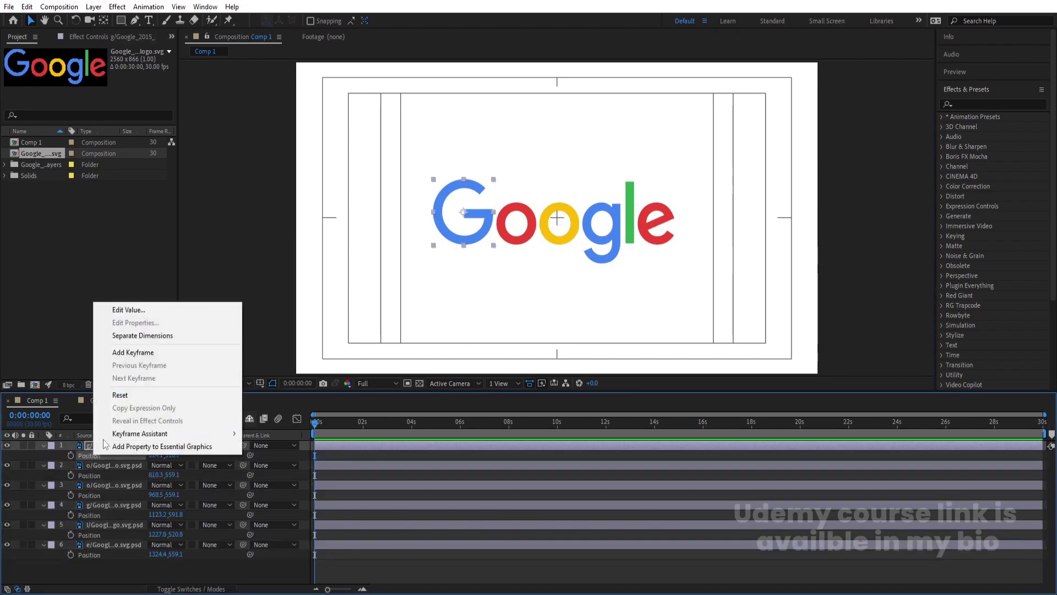
click(127, 337)
click(107, 484)
right_click(107, 485)
click(142, 366)
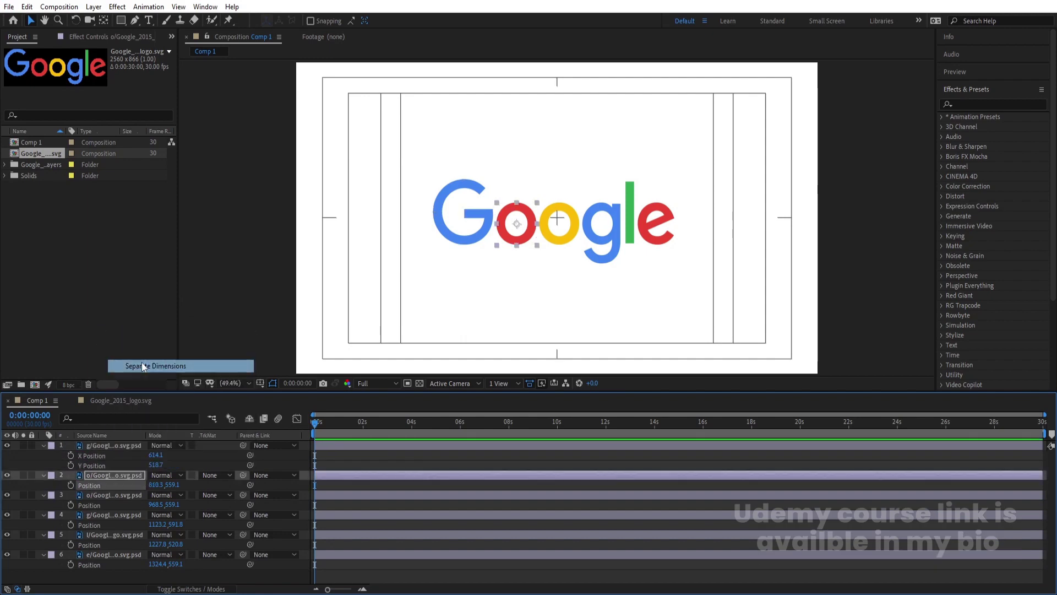
click(93, 514)
right_click(94, 513)
click(130, 389)
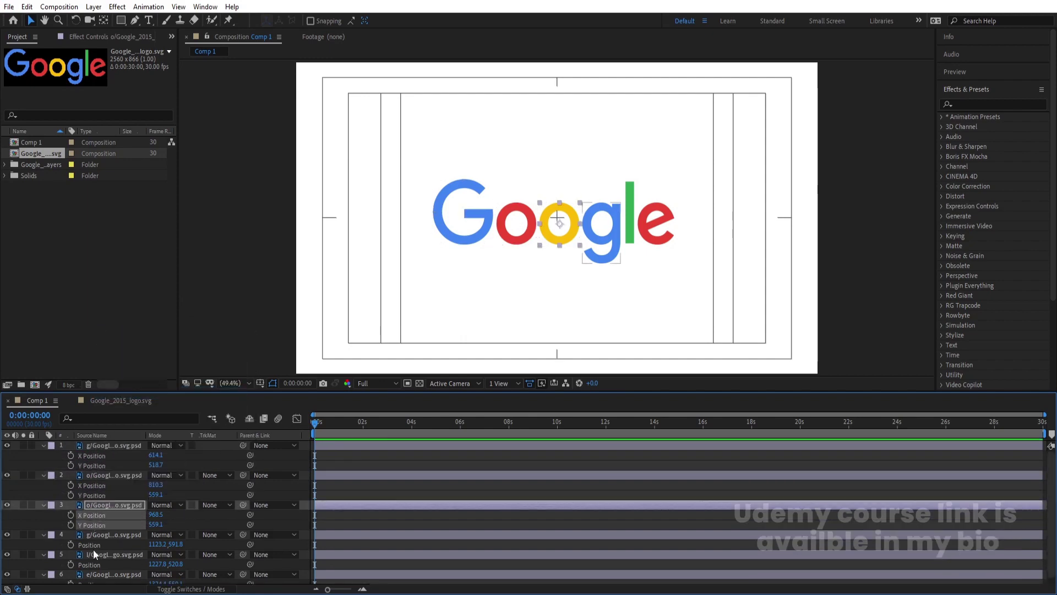
- Separate the Position dimensions of the lowercase g, l and e layers
click(93, 547)
right_click(93, 546)
click(130, 424)
scroll(125, 484, down, 1)
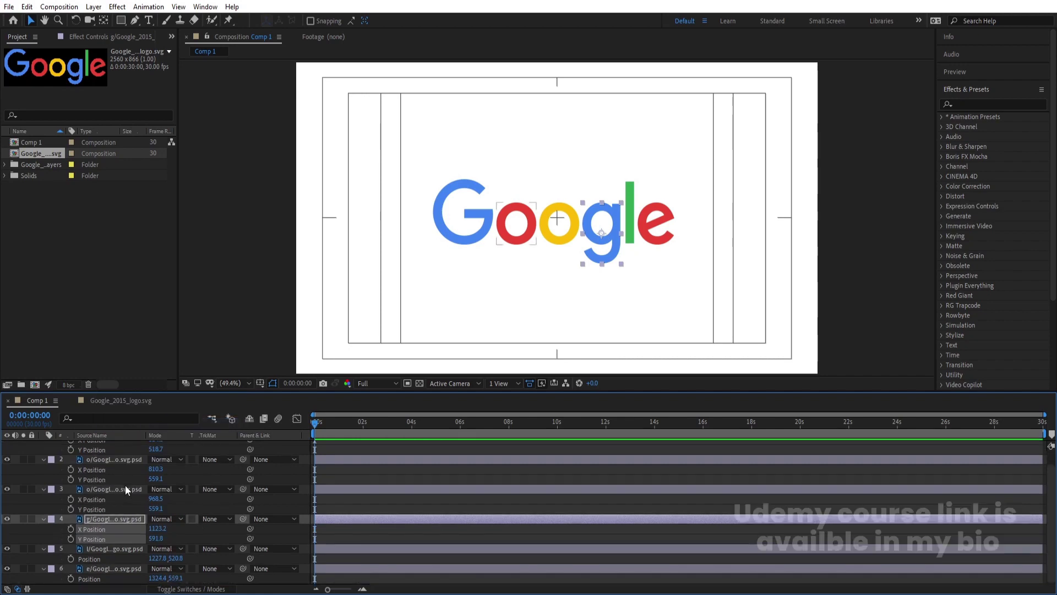
click(104, 558)
right_click(104, 558)
click(130, 438)
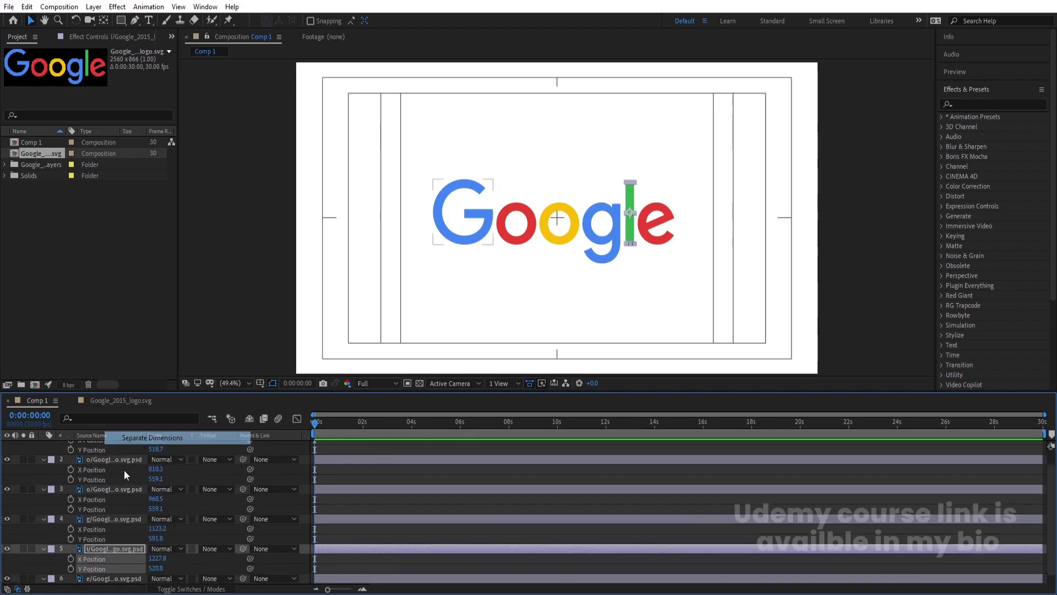
scroll(121, 561, down, 1)
click(108, 578)
right_click(108, 578)
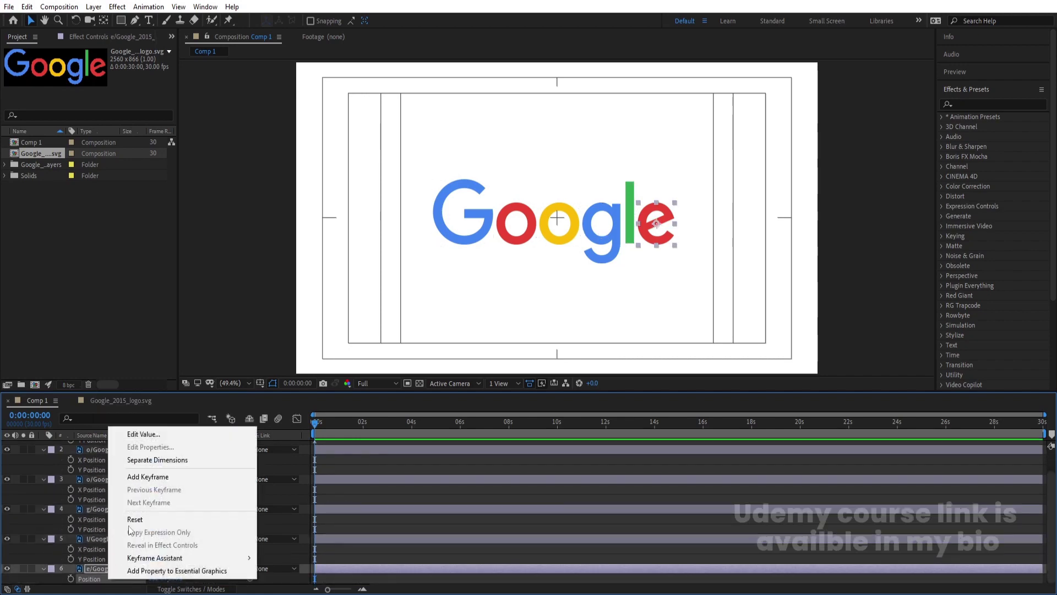
click(138, 460)
- Start X Position and Y Position keyframes for all six letter layers at 0:00:00:00
scroll(345, 536, up, 1)
key(ctrl+a)
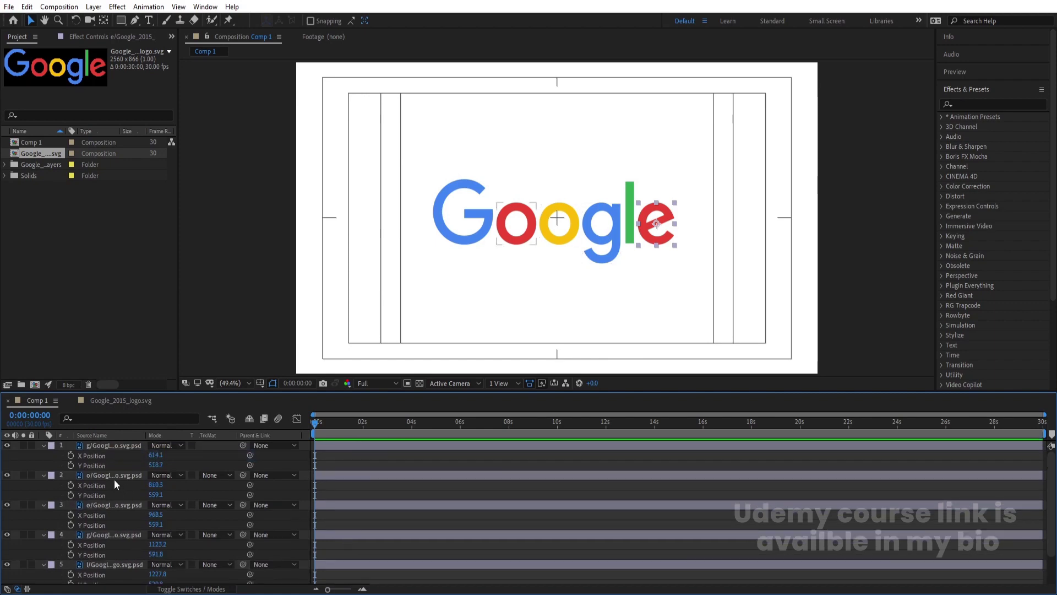
click(70, 455)
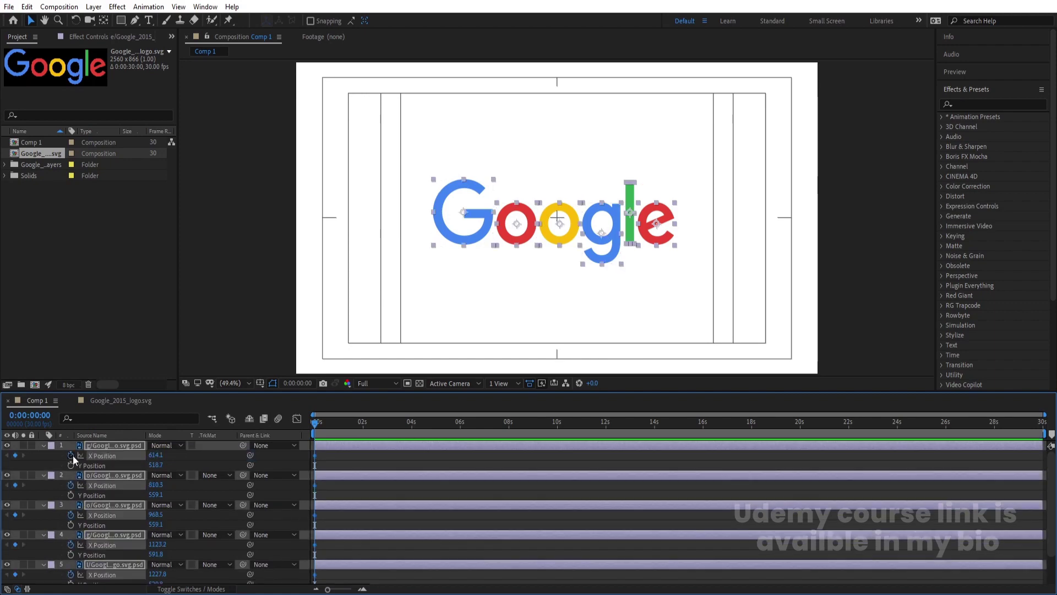
click(70, 464)
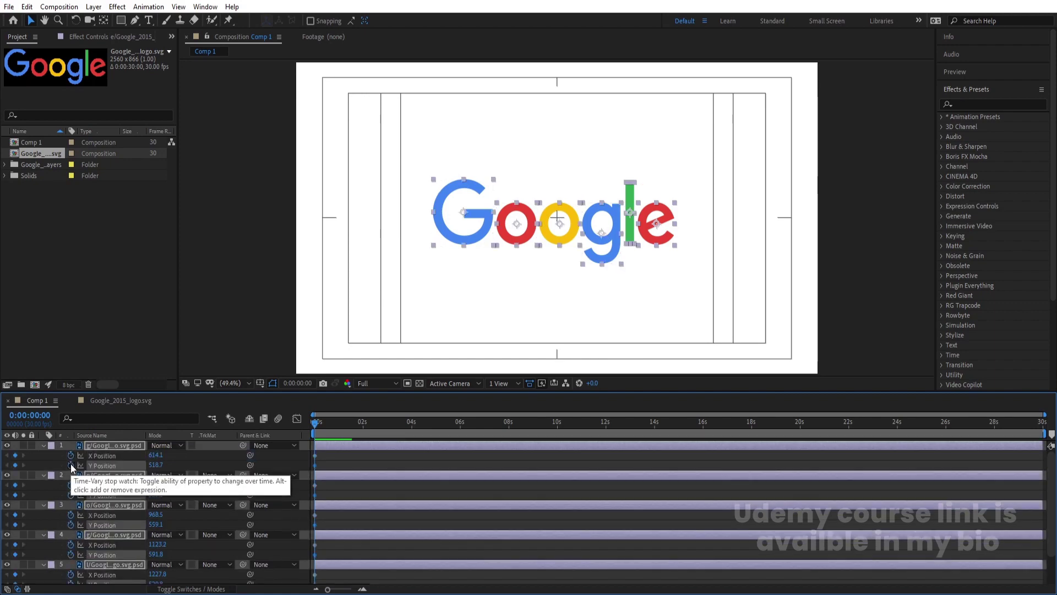
- Add X Position and Y Position keyframes to all letter layers at 0:00:01:00
key(equal)
key(equal)
key(equal)
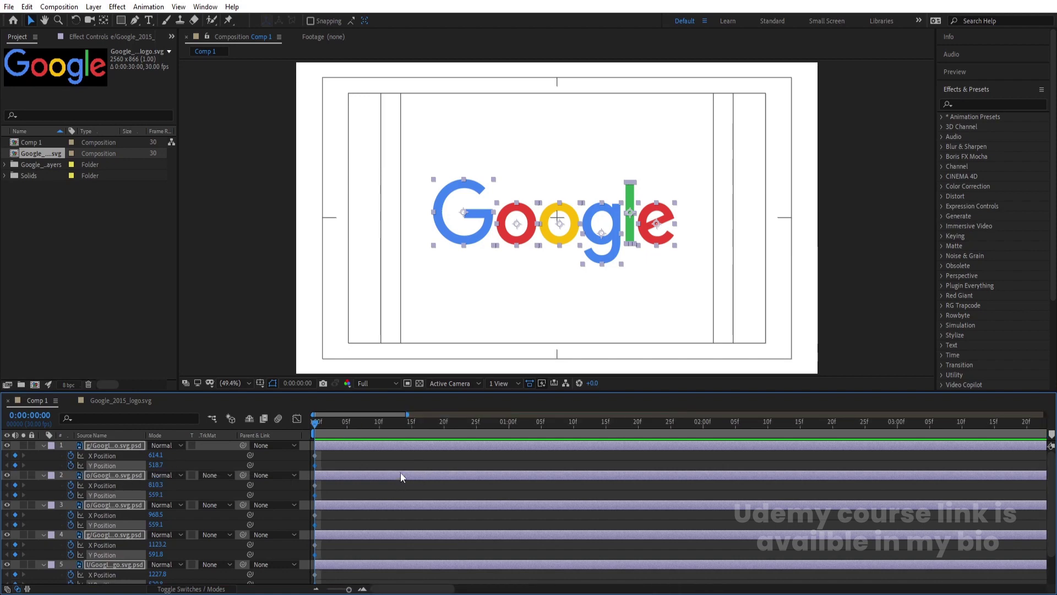
click(508, 421)
click(15, 455)
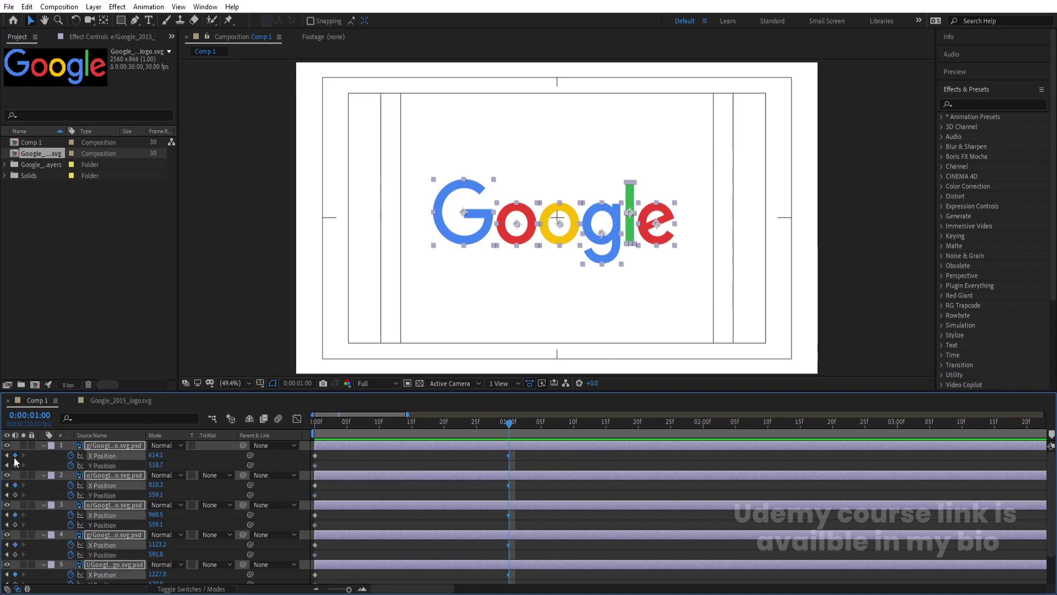
click(15, 465)
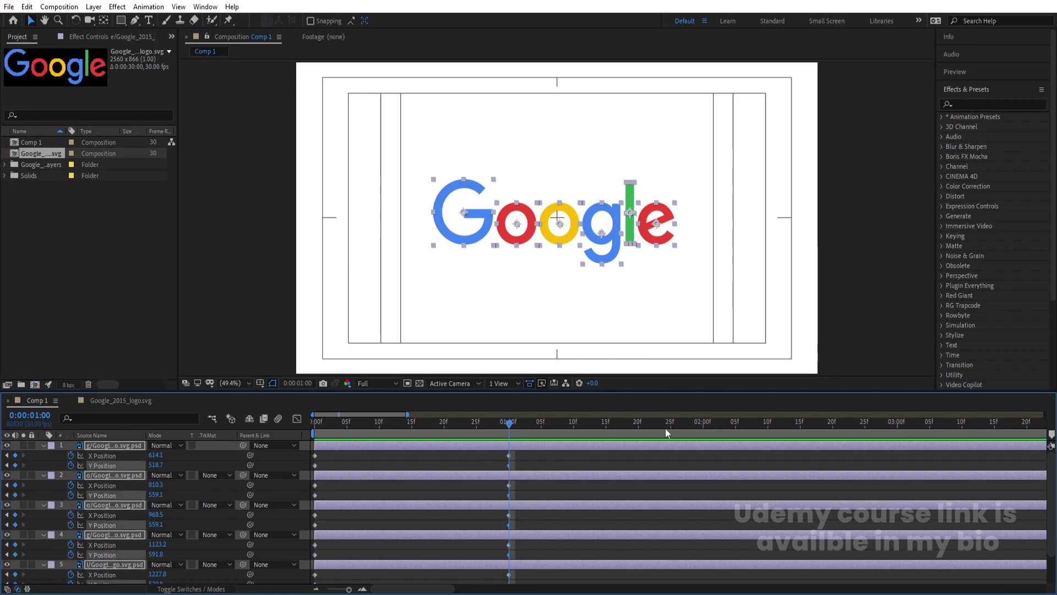
- Add Y Position keyframes for all letters at 0:00:01:15 and raise the letters at 0:00:01:07, with the G's Y Position at 454.7
click(638, 425)
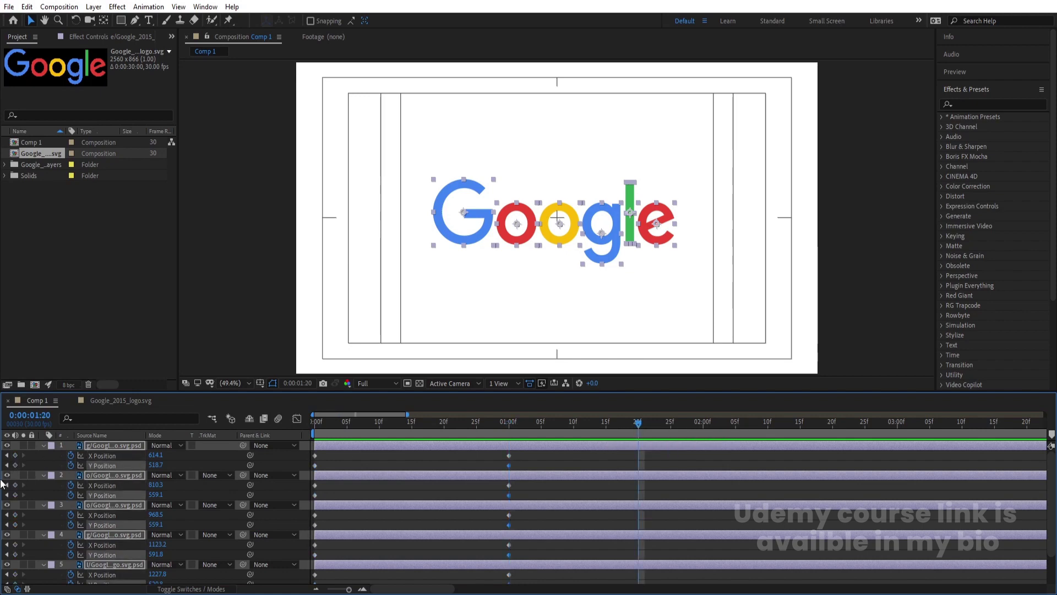
click(606, 425)
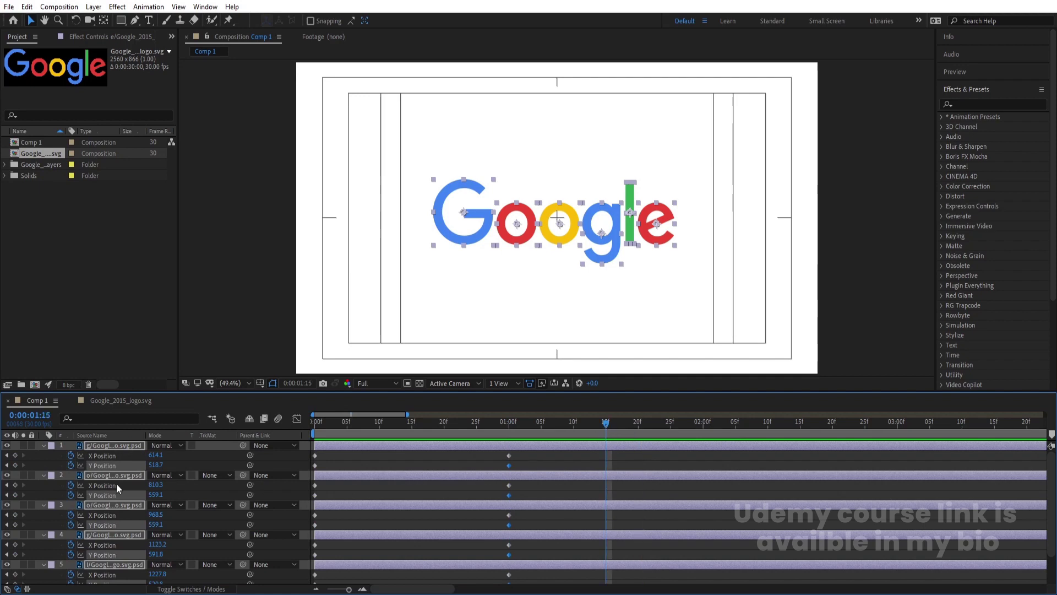
click(556, 429)
drag(167, 465, 131, 466)
click(342, 457)
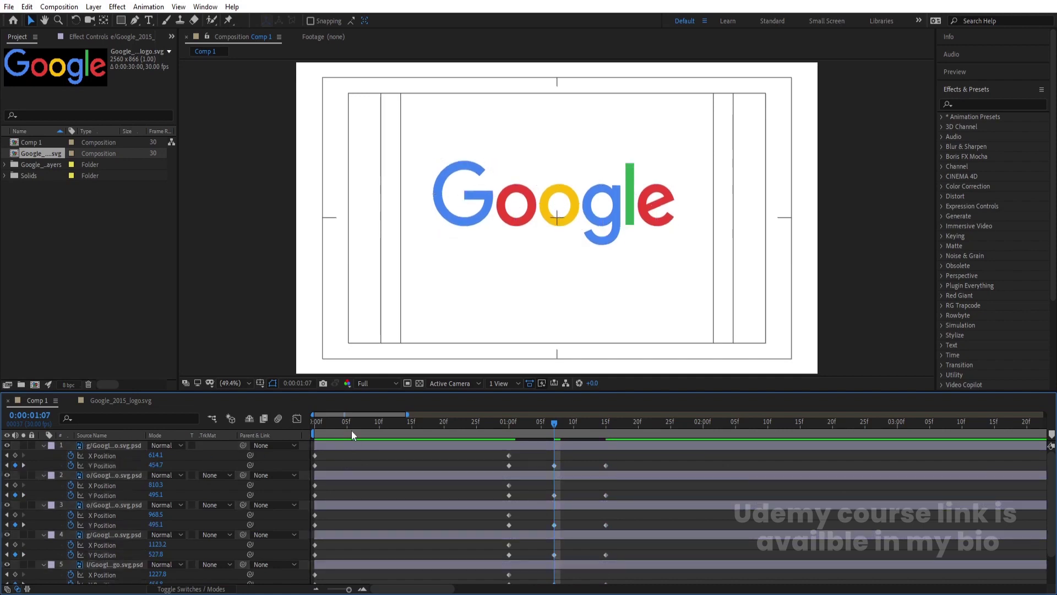
- Align all letter layers to the selection's horizontal and vertical centres at 0:00:00:00 so they stack together
key(Home)
key(ctrl+a)
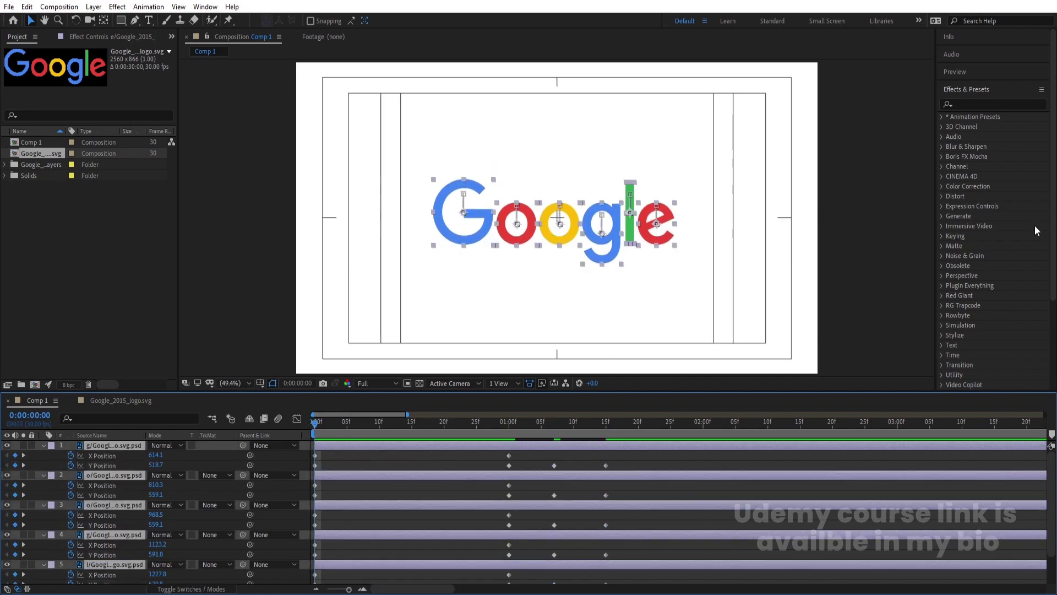
click(963, 88)
click(960, 104)
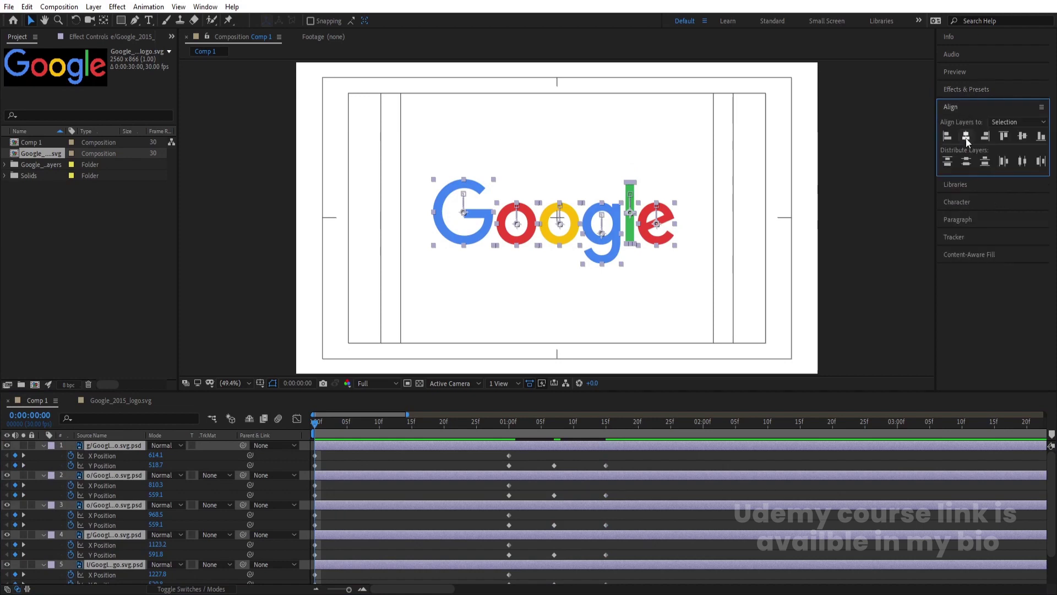
click(966, 137)
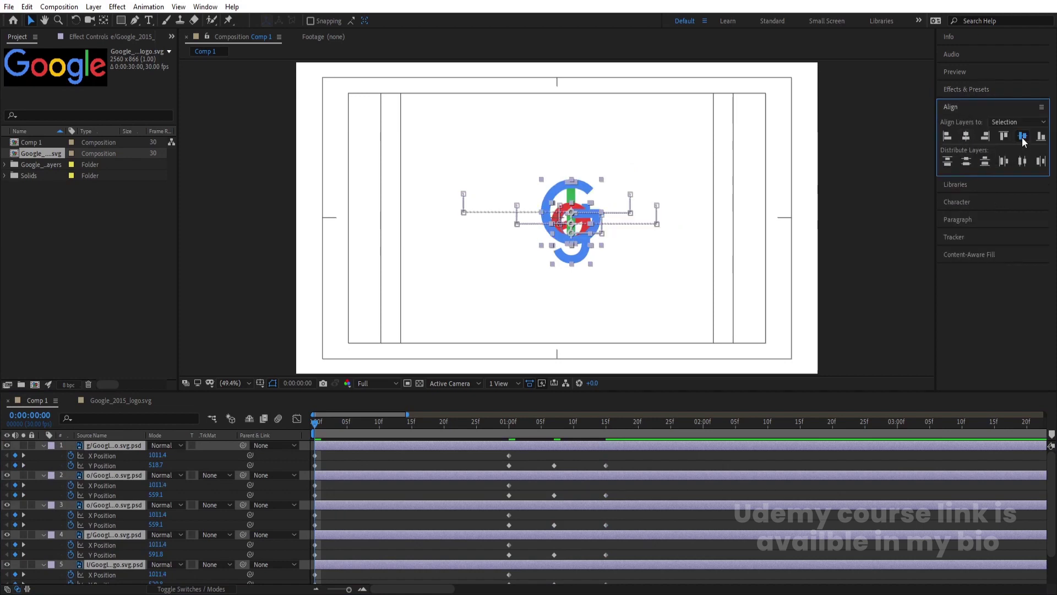
click(1022, 137)
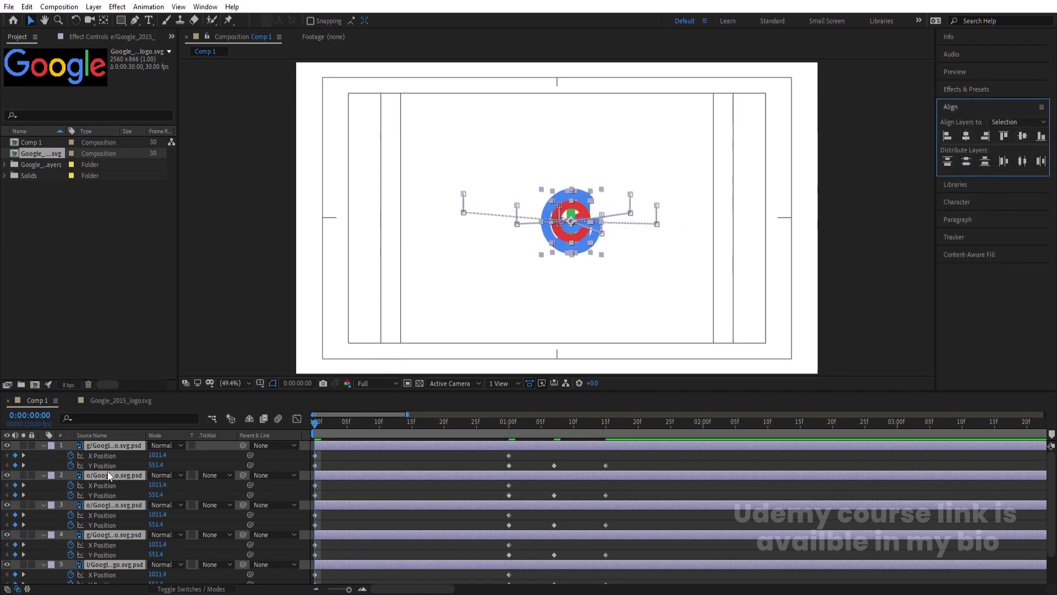
- Keyframe the Scale of all letter layers at 0:00:00:00 and again at 0:00:00:17, keeping 35%
click(128, 473)
key(s)
click(70, 455)
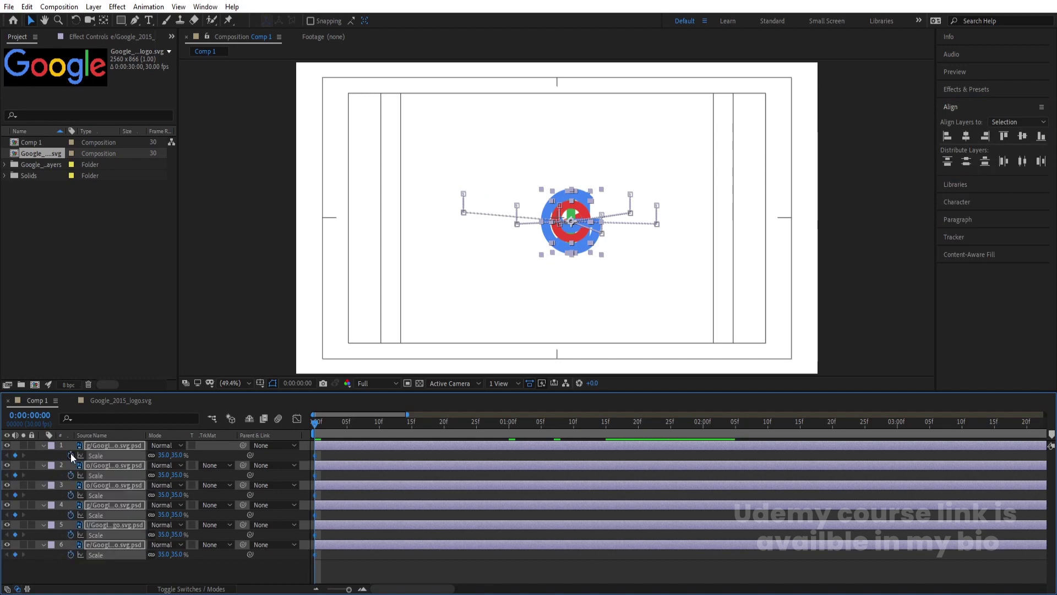
key(space)
key(space)
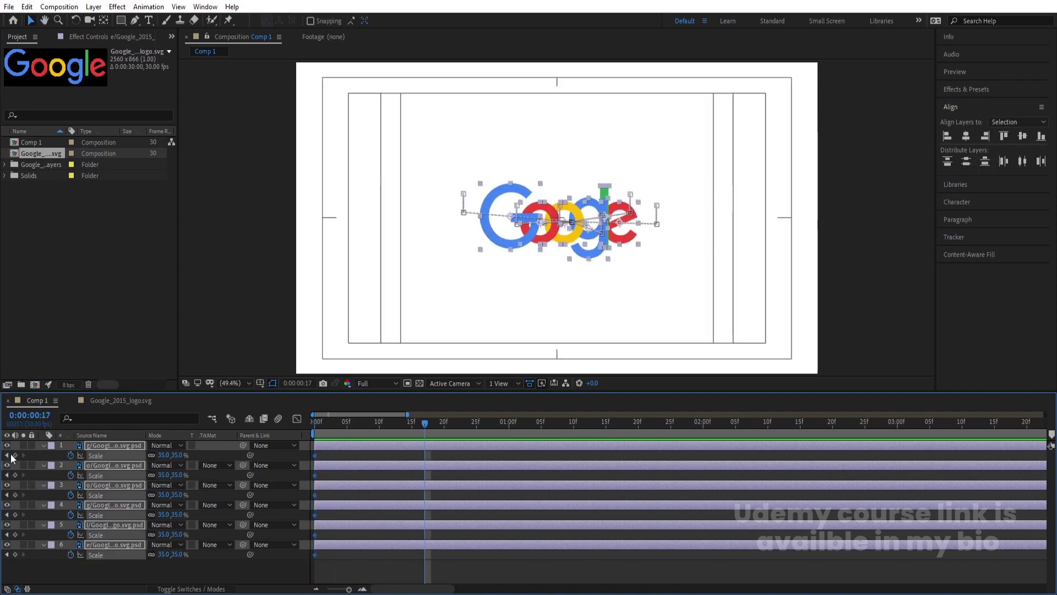
- Set the Scale of all letter layers to 0% at 0:00:00:00
drag(326, 428, 262, 431)
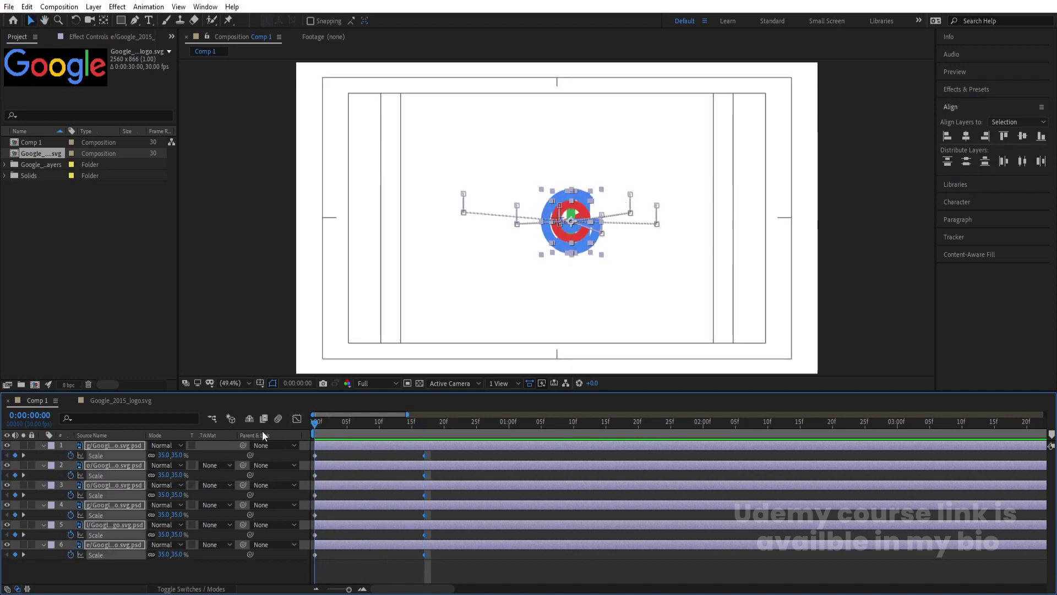
click(163, 455)
text(0)
key(Return)
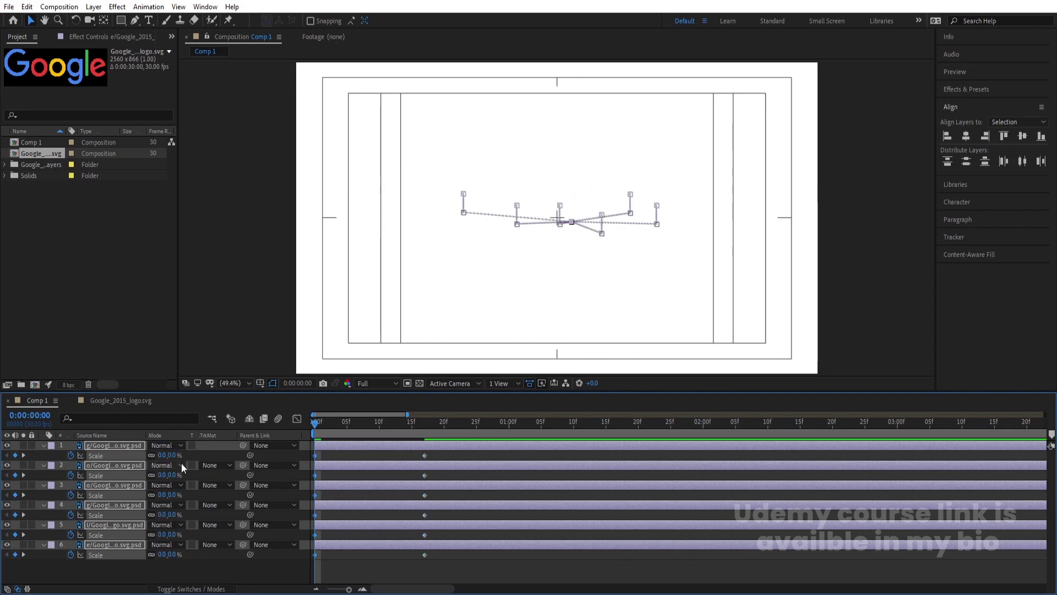
- Ease the Scale keyframes, shape their speed graph to peak early and slow down gradually, and preview the animation
drag(438, 510, 361, 566)
key(ctrl+a)
click(298, 418)
drag(466, 483, 362, 554)
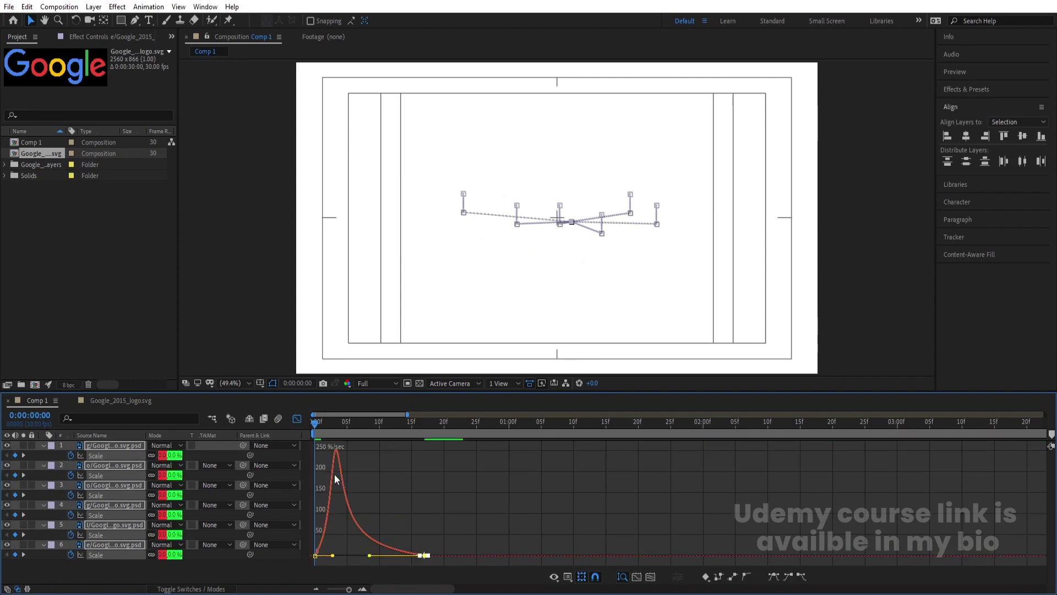
click(295, 420)
key(space)
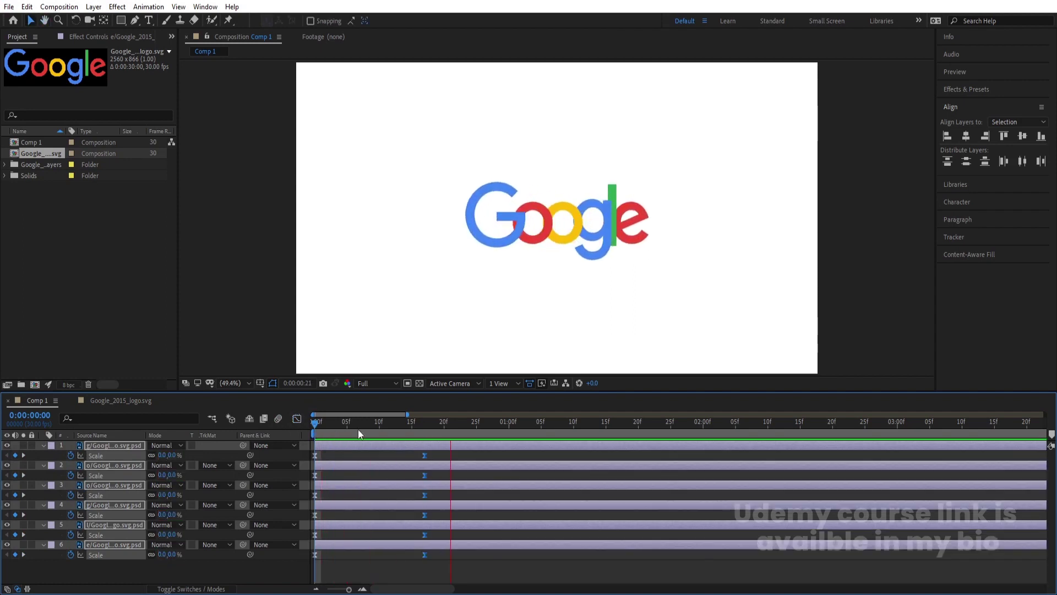
- Filter the letter layers for their Y Position and raise all letters at 0:00:00:14, bringing the G to 291.1
click(101, 420)
text(y)
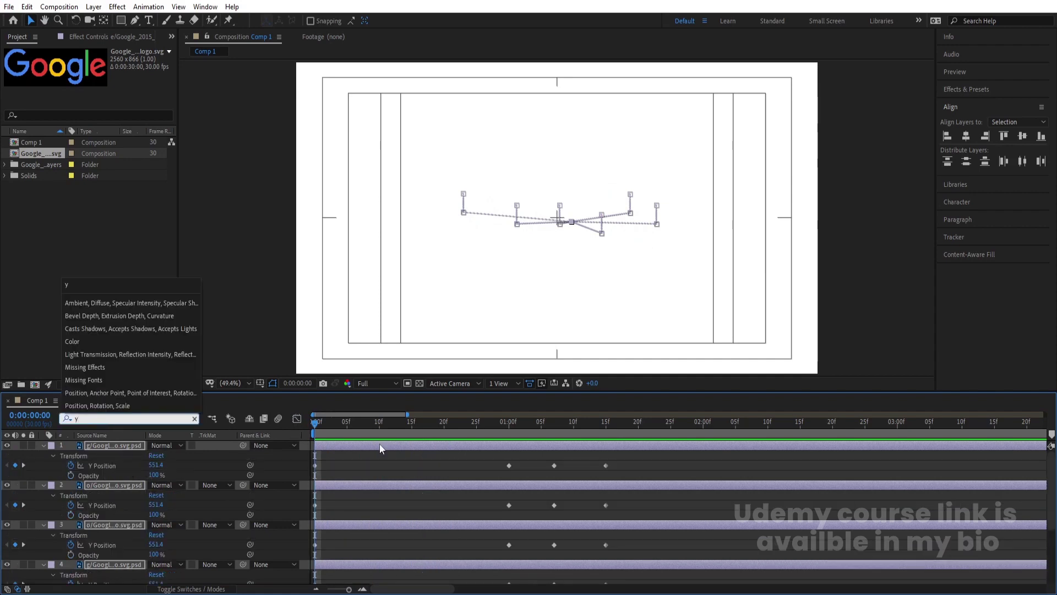
click(405, 427)
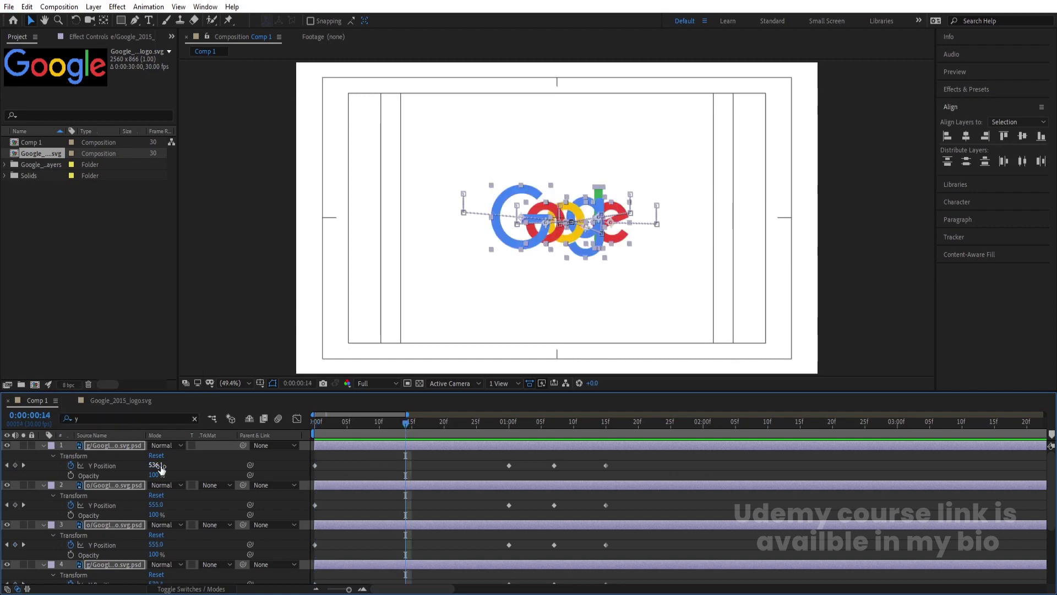
drag(160, 471, 4, 446)
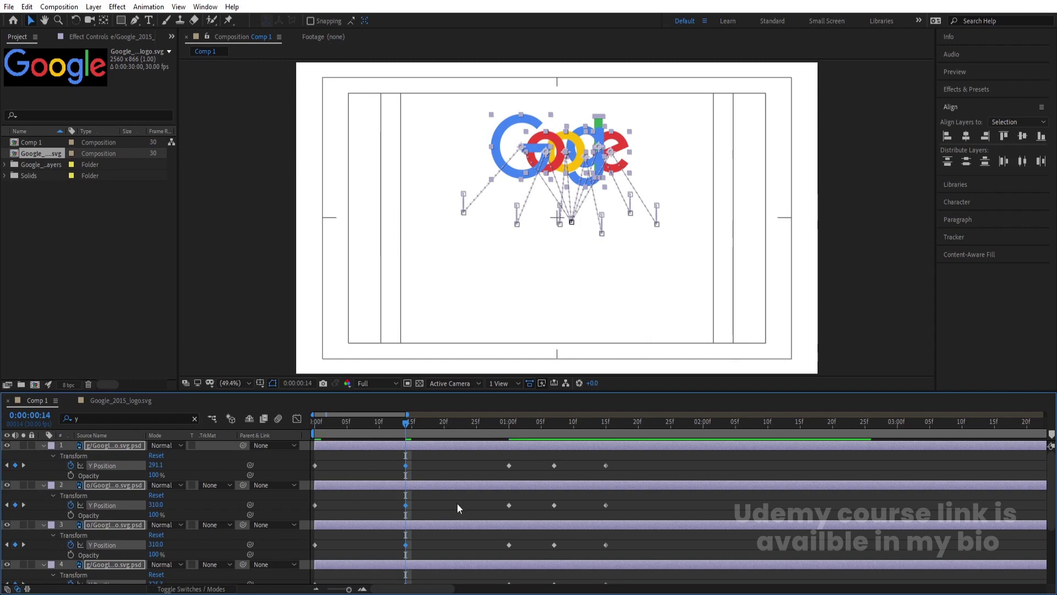
- Ease all Y Position keyframes, shape their speed graph to slow at both peaks and speed up around each landing, and preview the bounce
drag(615, 461, 372, 592)
key(F9)
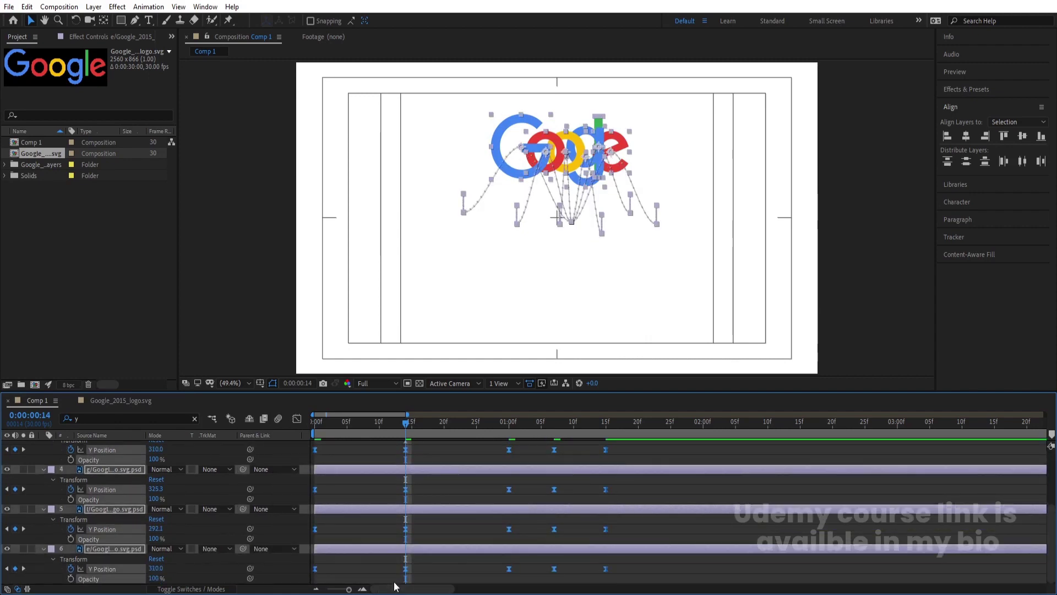
click(297, 419)
drag(417, 513, 359, 501)
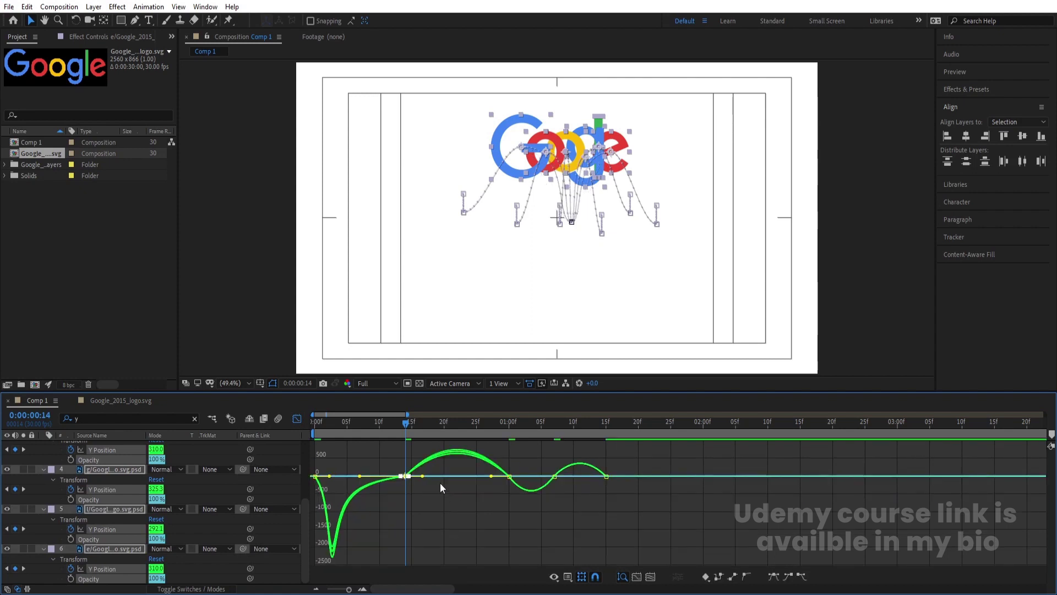
drag(422, 476, 480, 481)
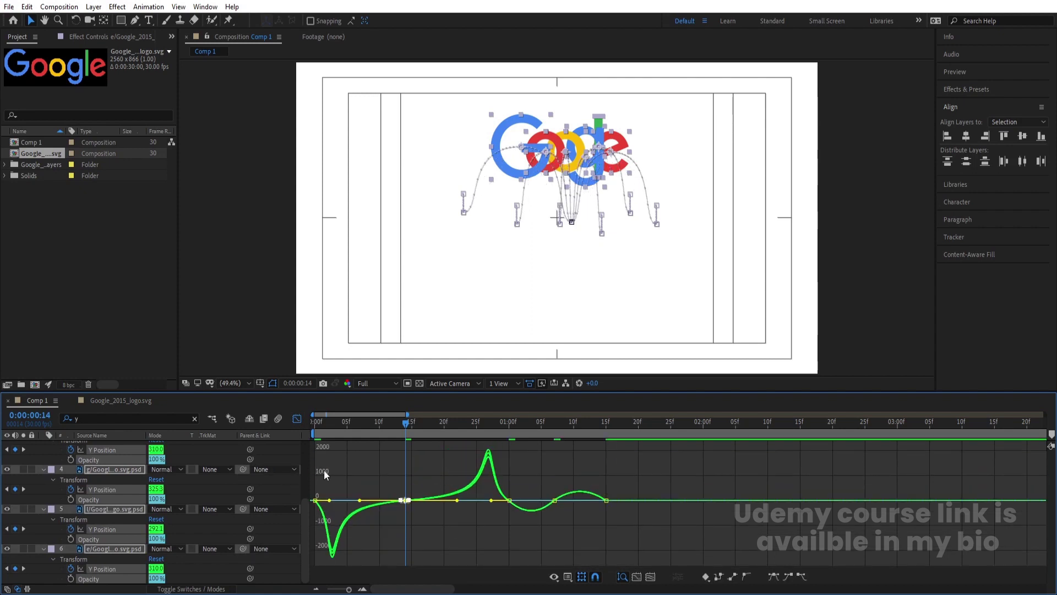
drag(353, 468, 321, 505)
drag(536, 471, 580, 503)
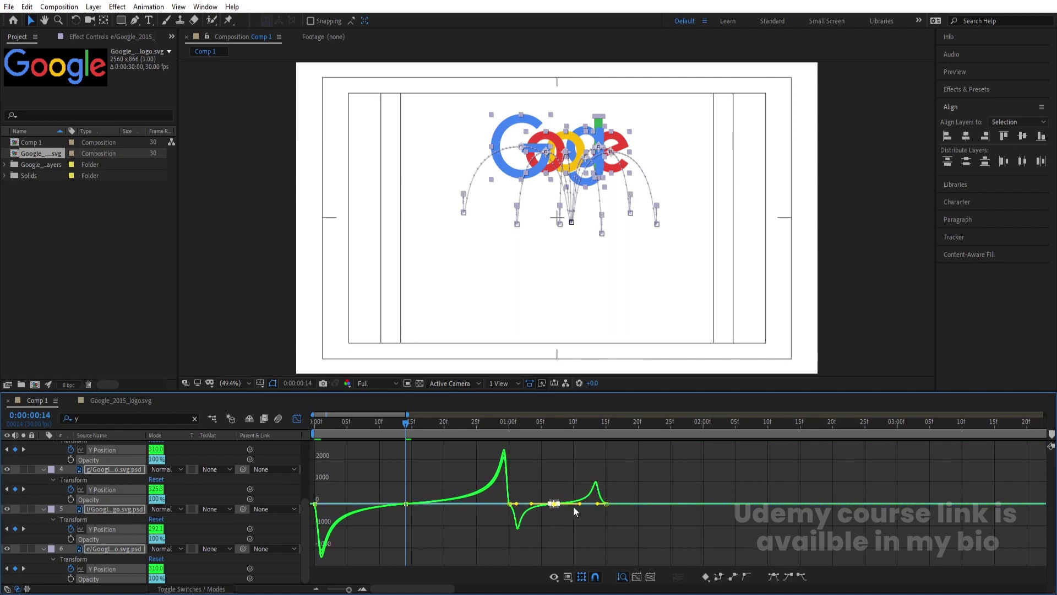
key(Home)
key(space)
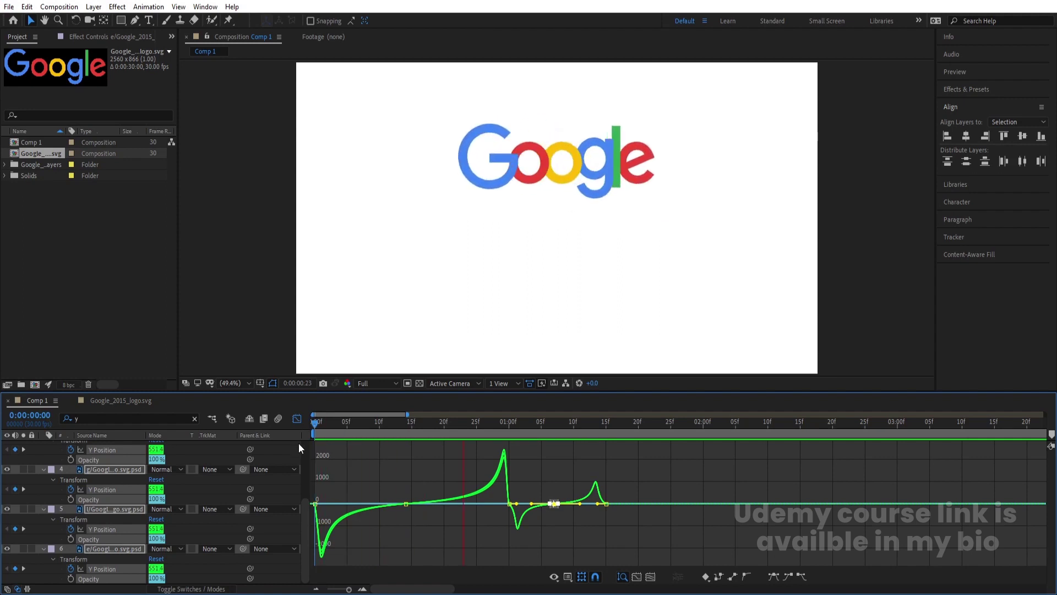
key(space)
- Return to the layer view at 0:00:00:00 and add a Rotation keyframe of 0° to all letter layers
key(minus)
key(Home)
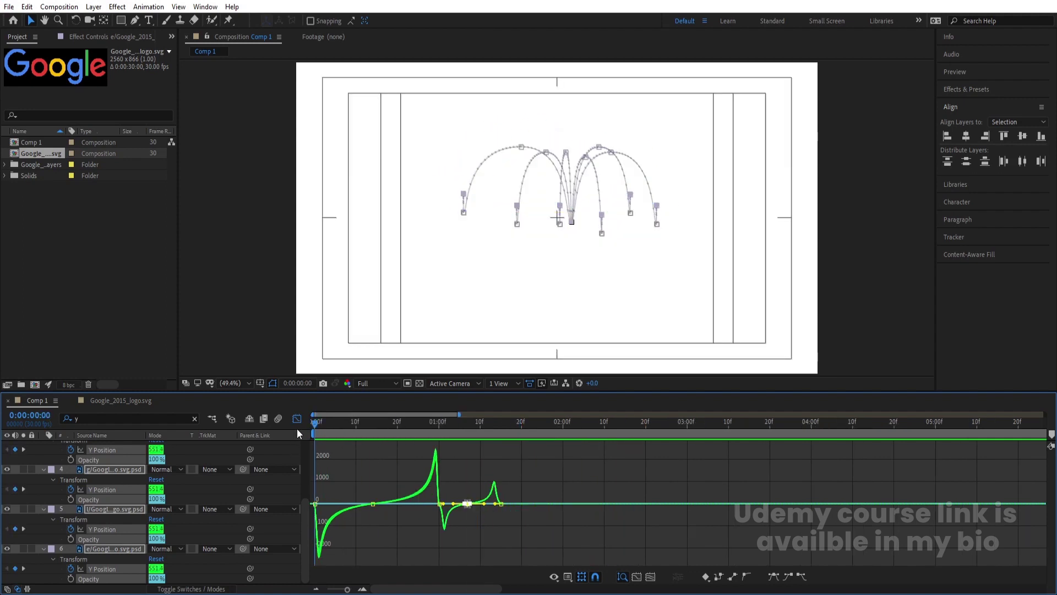
click(297, 419)
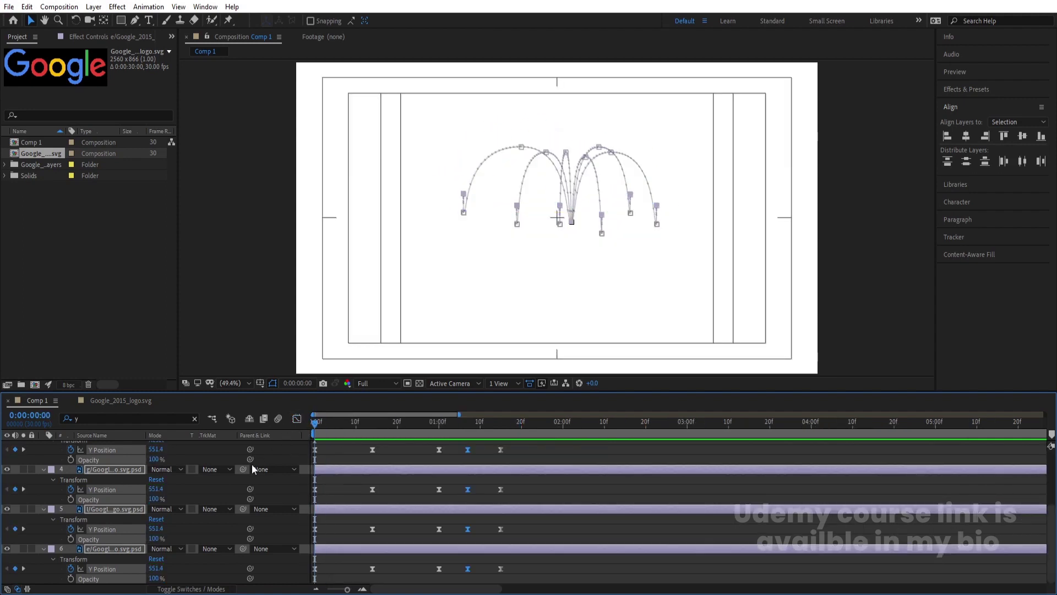
key(r)
click(70, 456)
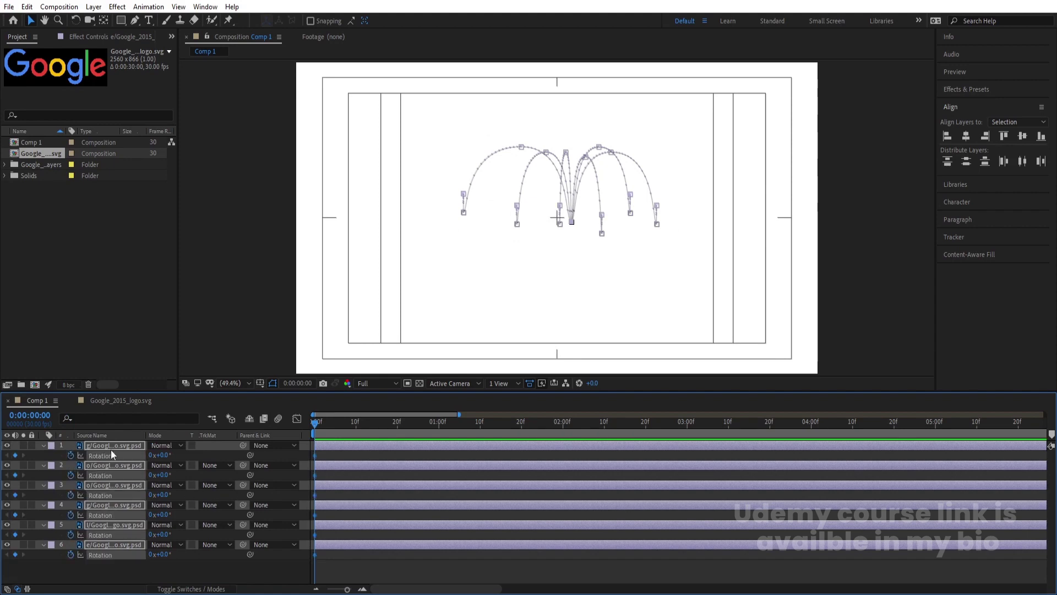
- Increase the Rotation of all letter layers by whole revolutions at 0:00:01:00 and preview the spin
key(u)
drag(416, 427, 439, 427)
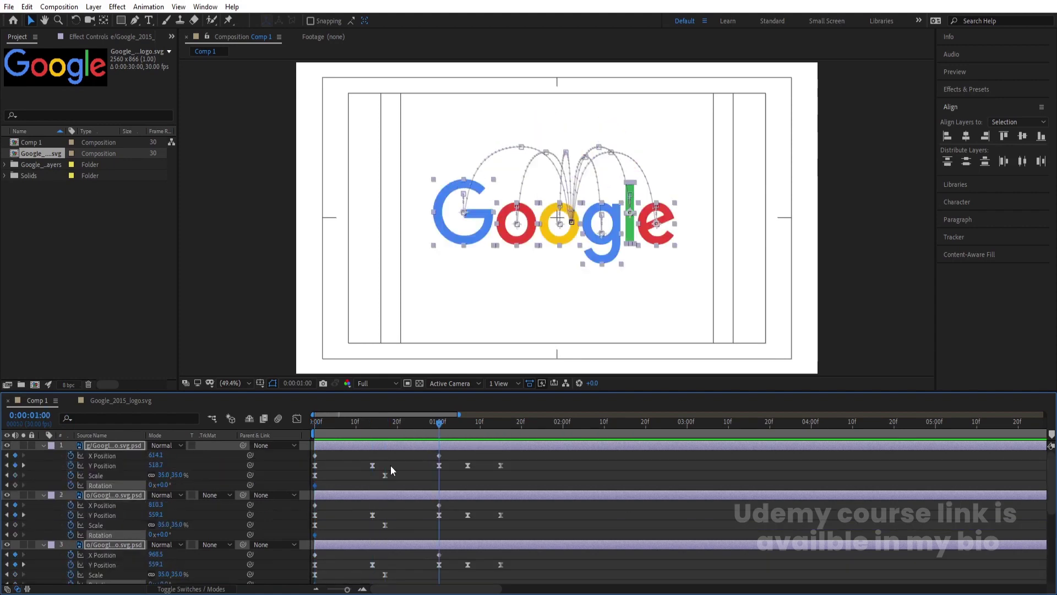
drag(152, 483, 165, 484)
drag(332, 425, 305, 429)
key(space)
key(space)
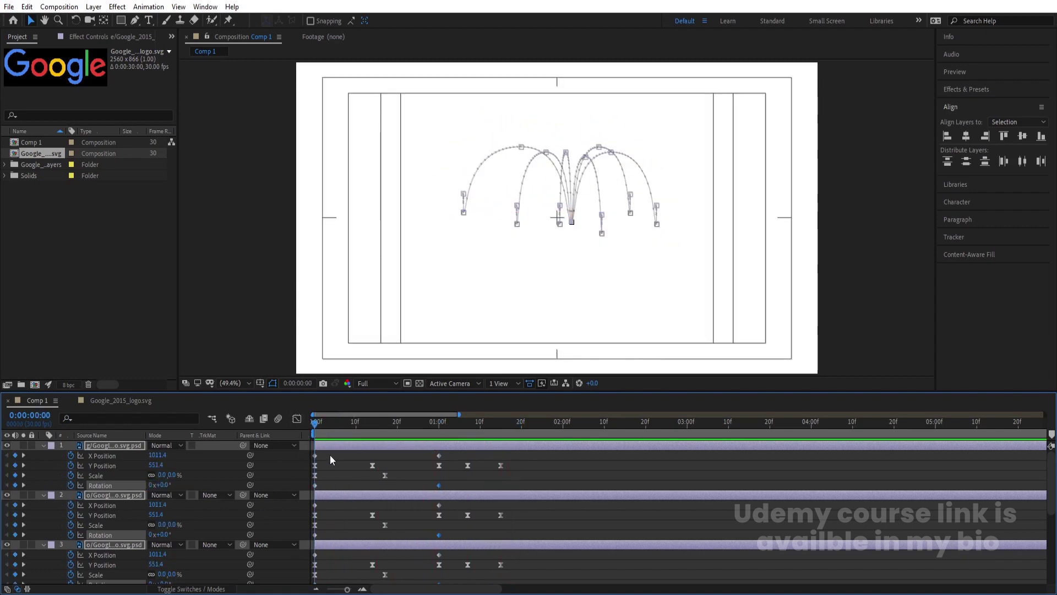
- Collapse the layers and offset the two o layers to start at 0:00:00:02 and 0:00:00:04
key(F2)
key(u)
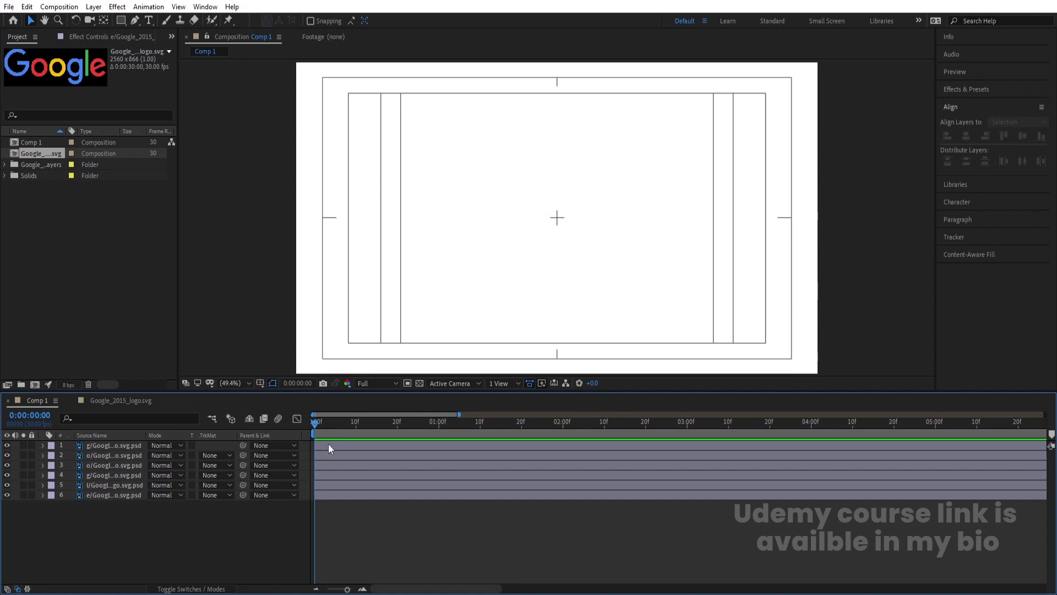
click(328, 444)
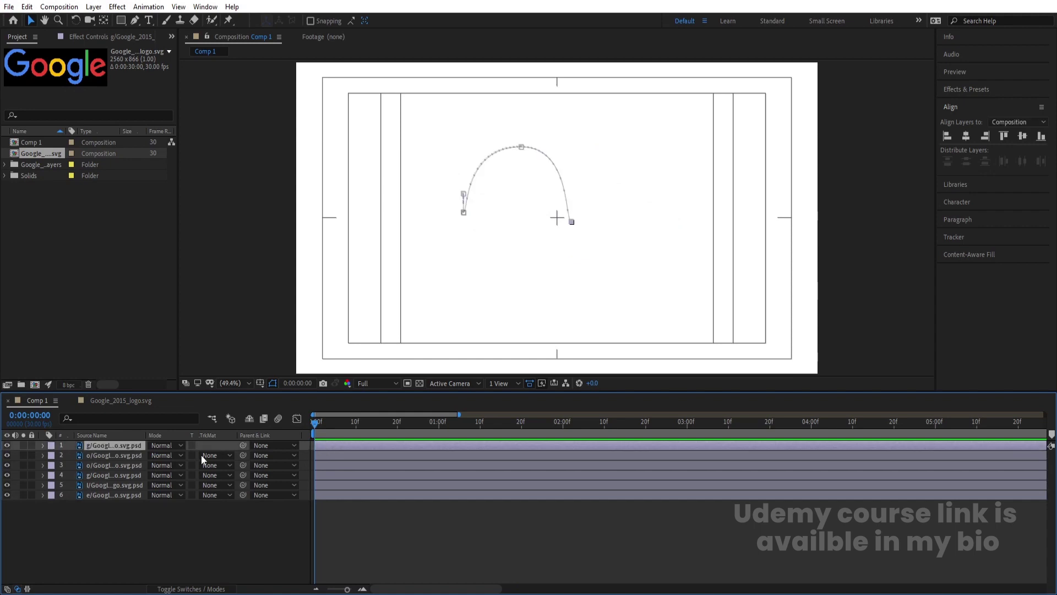
key(Page_Down)
key(Page_Down)
click(125, 458)
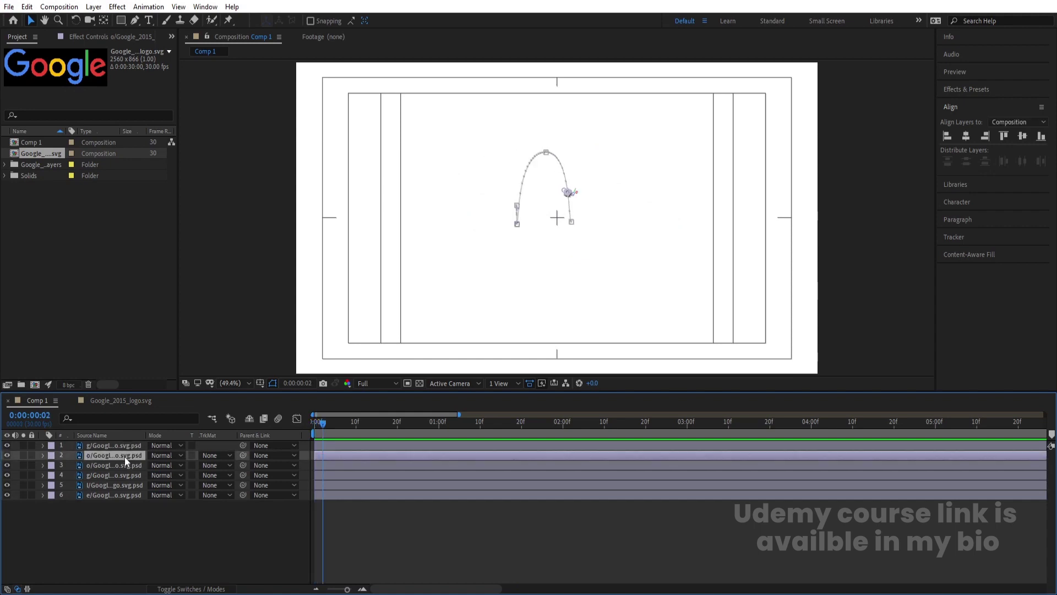
key(u)
key(Page_Down)
key(Page_Down)
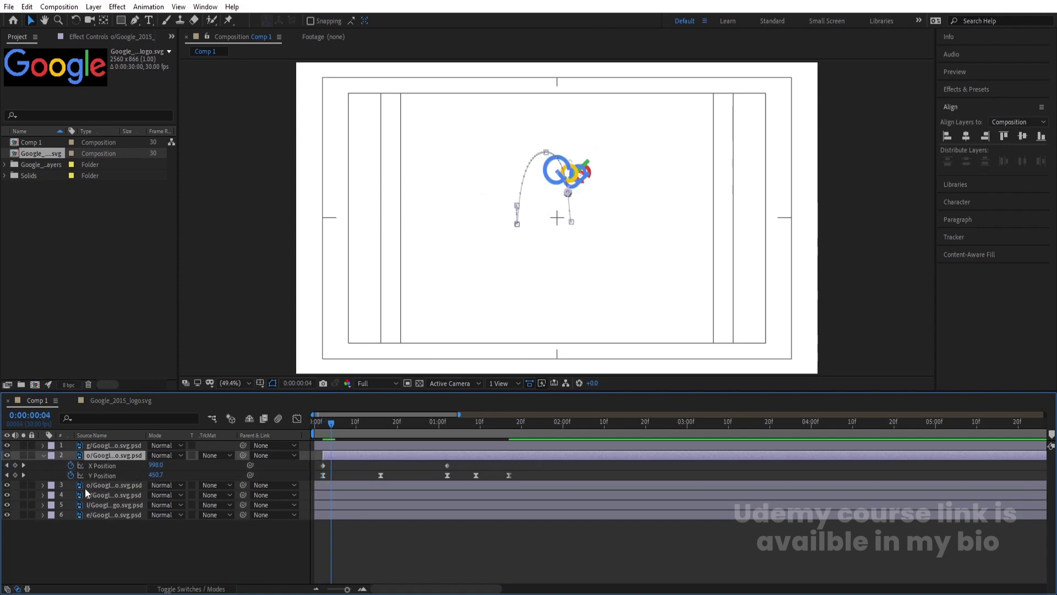
click(91, 485)
key(bracketleft)
- Offset the lowercase g layer to start at 0:00:00:06 and the l layer at 0:00:00:08
key(Page_Down)
key(Page_Down)
click(115, 497)
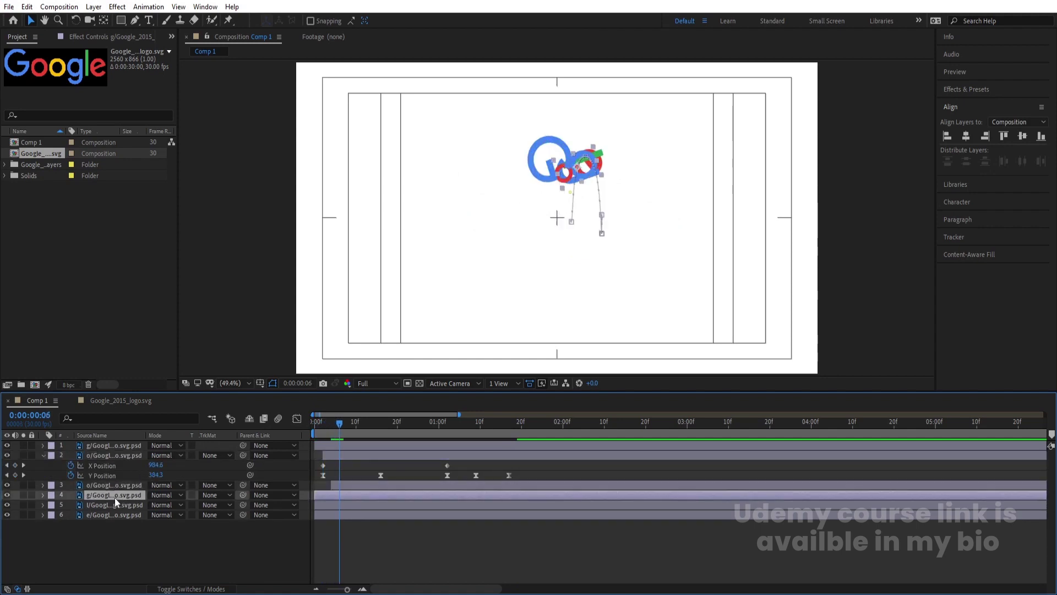
key(u)
key(bracketleft)
key(Page_Down)
key(Page_Down)
click(111, 526)
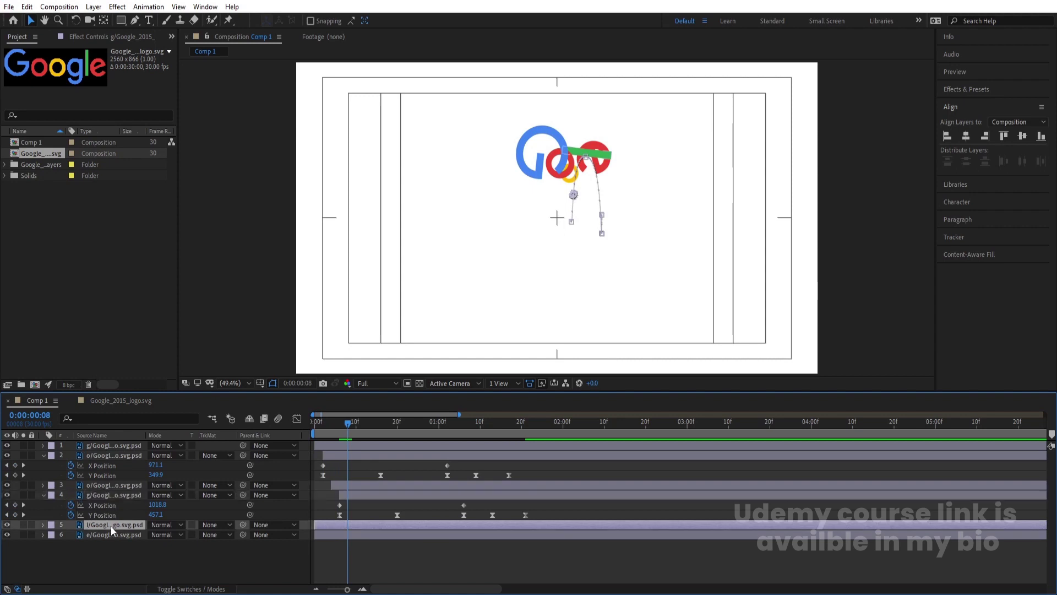
key(bracketleft)
- Offset the e layer to start at 0:00:00:10 and preview the staggered letter animation
key(Page_Down)
key(Page_Down)
click(122, 537)
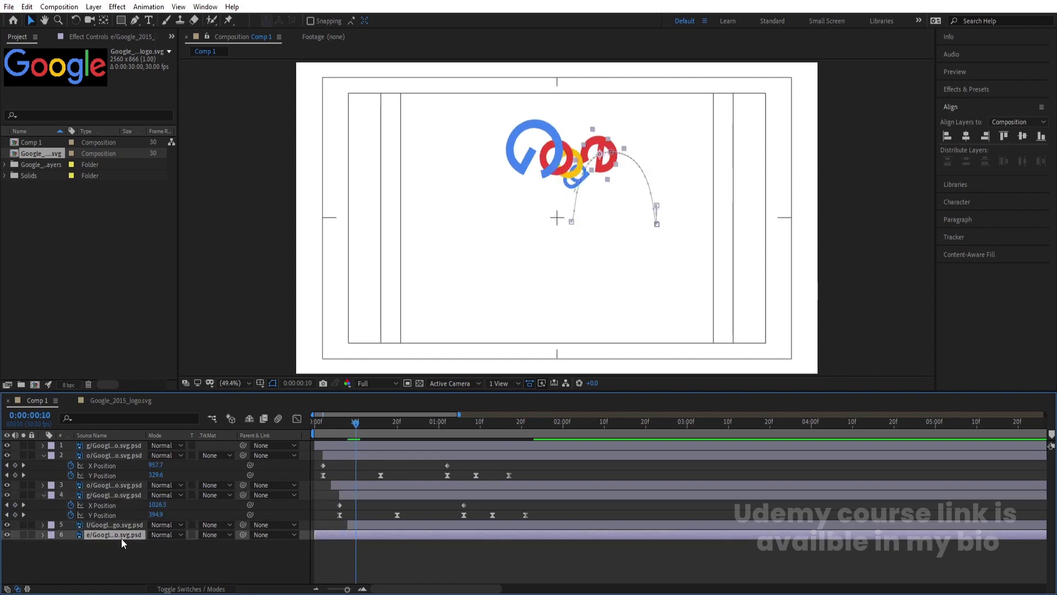
key(u)
key(bracketleft)
key(space)
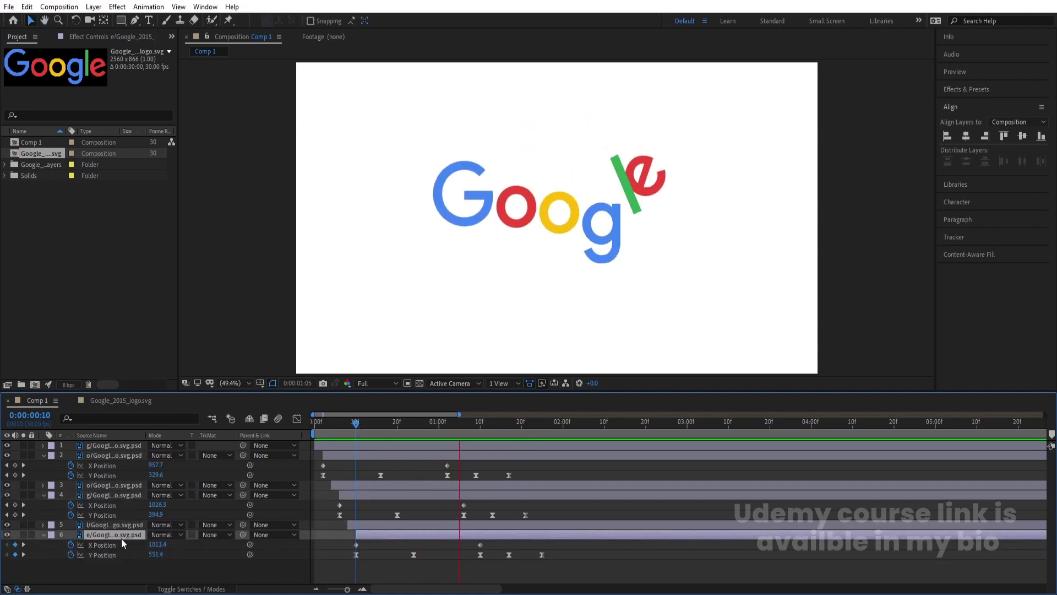
key(space)
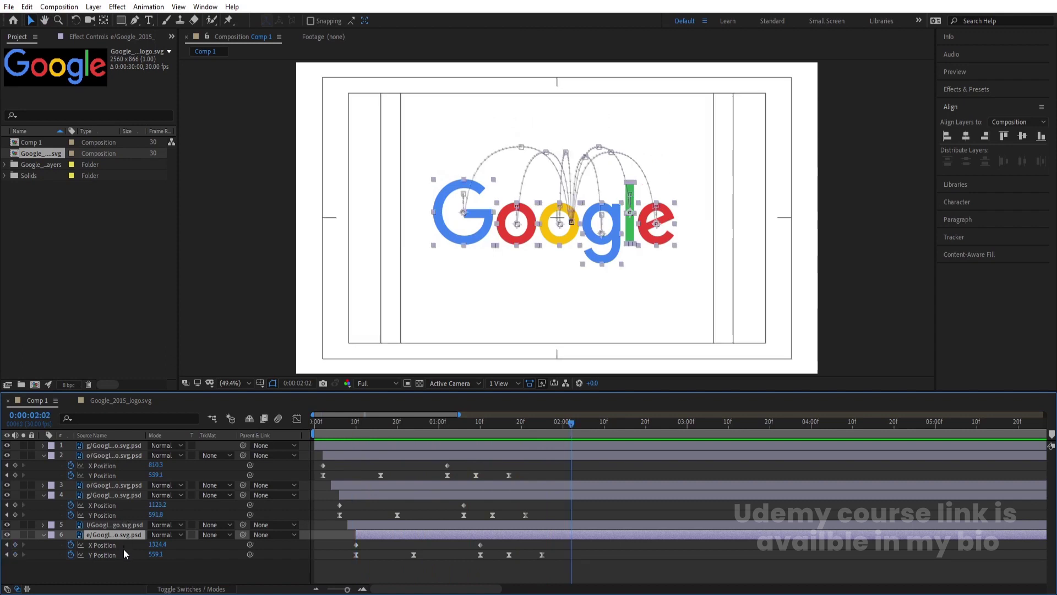
- Pre-compose all letter layers into a new composition named "Google logo animation"
key(ctrl+a)
key(ctrl+shift+c)
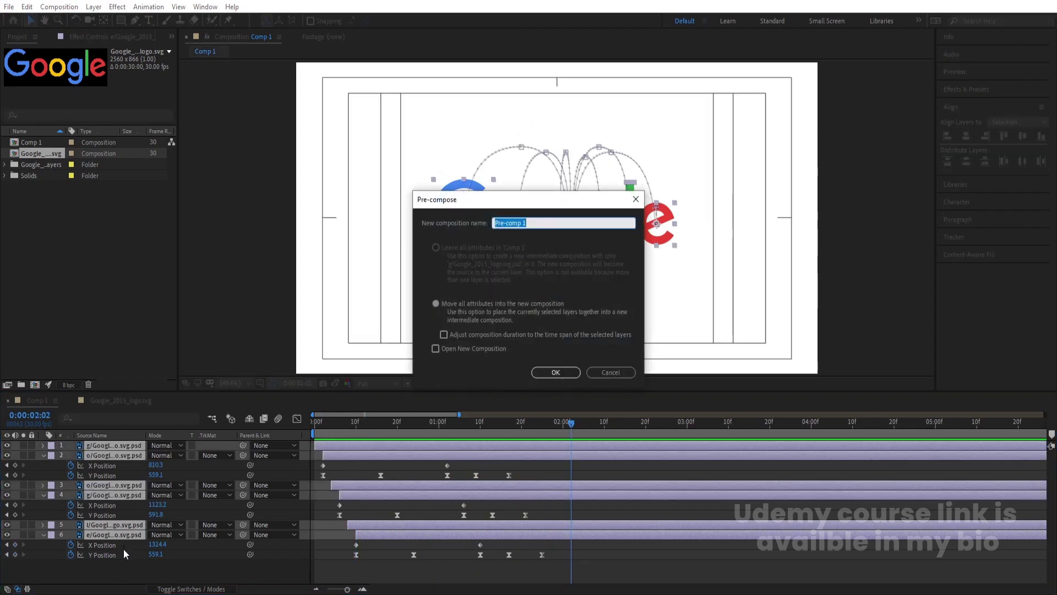
text(Google logo animation)
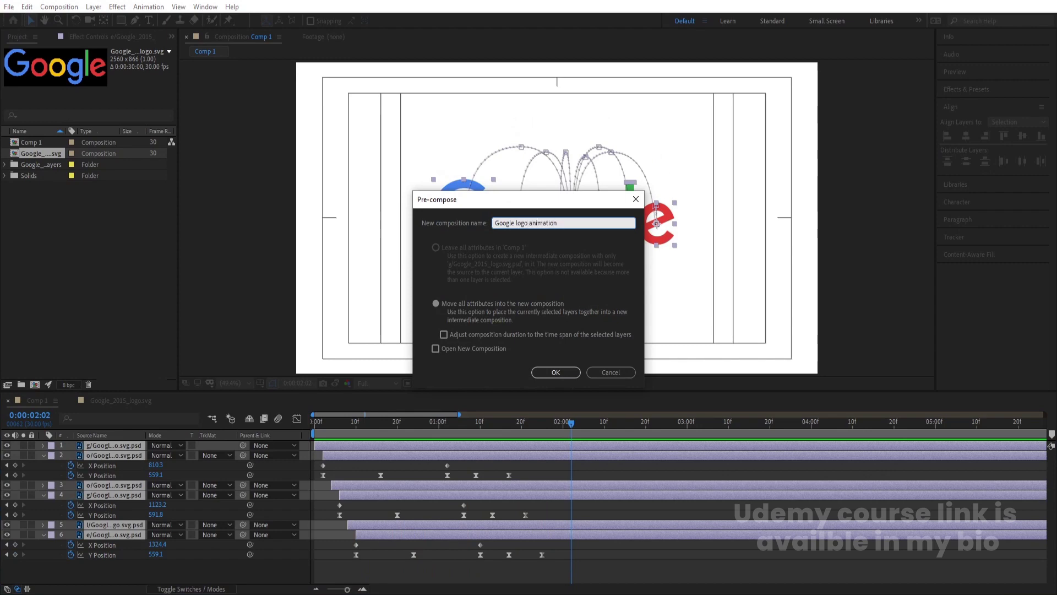
key(Return)
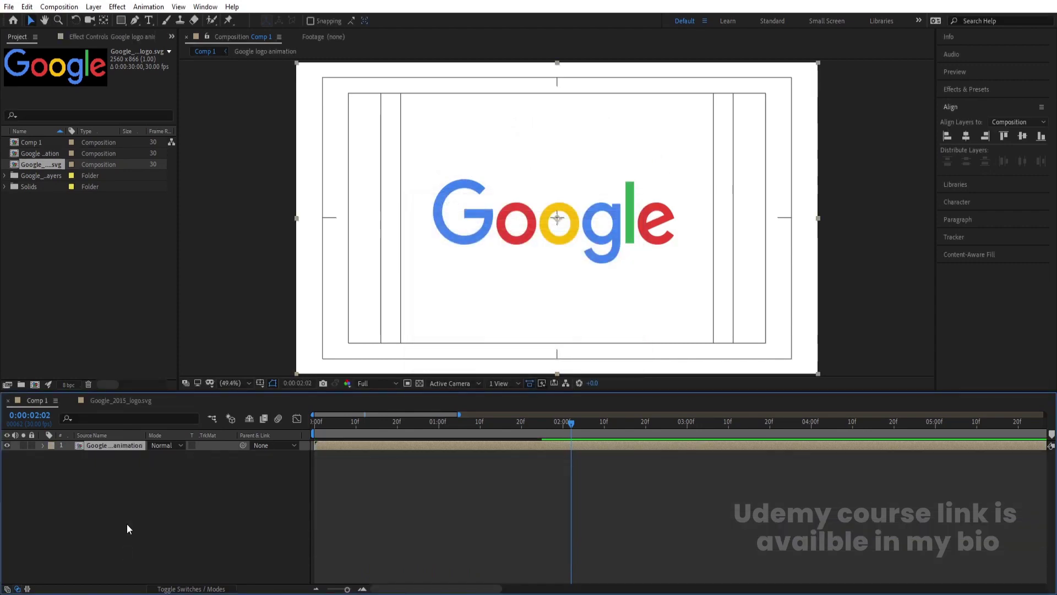
- Hide the Google logo animation layer, go back to 0:00:00:00 and clear the layer selection
click(8, 445)
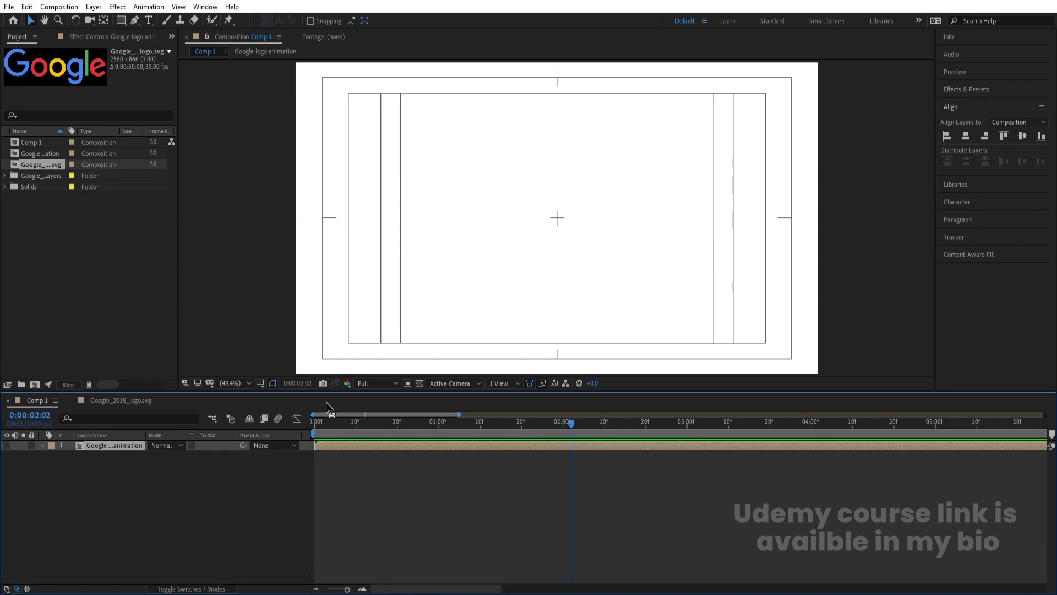
key(Home)
click(170, 506)
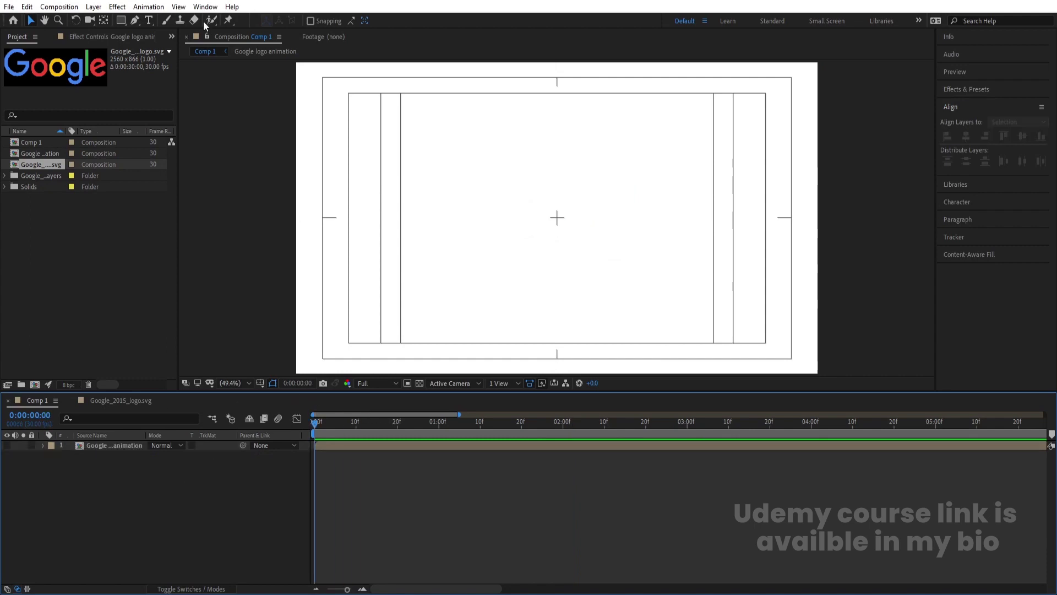
- Draw a rounded rectangle with a black fill near the middle of the composition
click(121, 21)
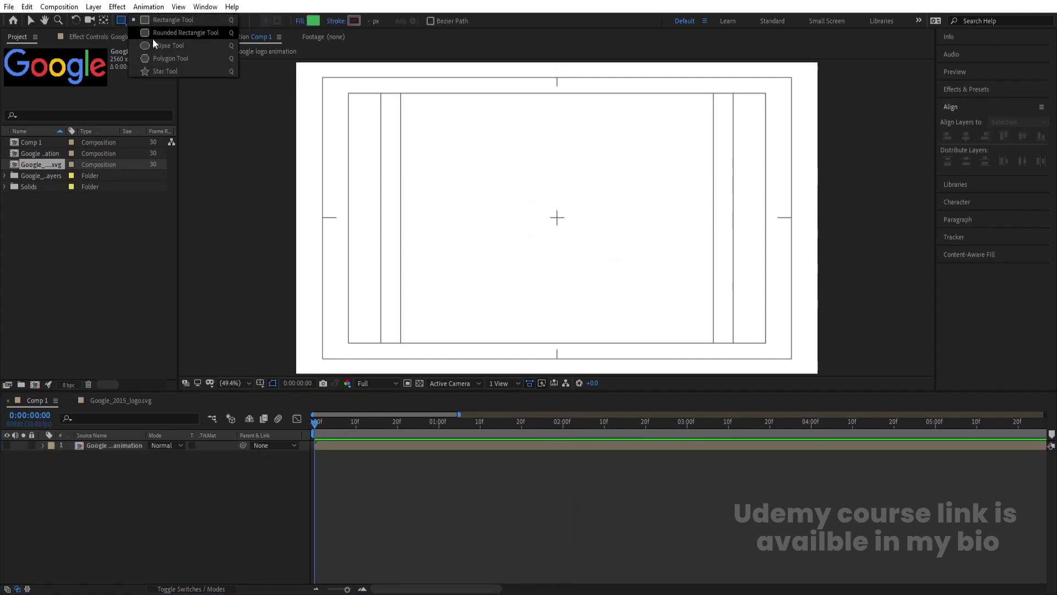
click(154, 34)
click(312, 21)
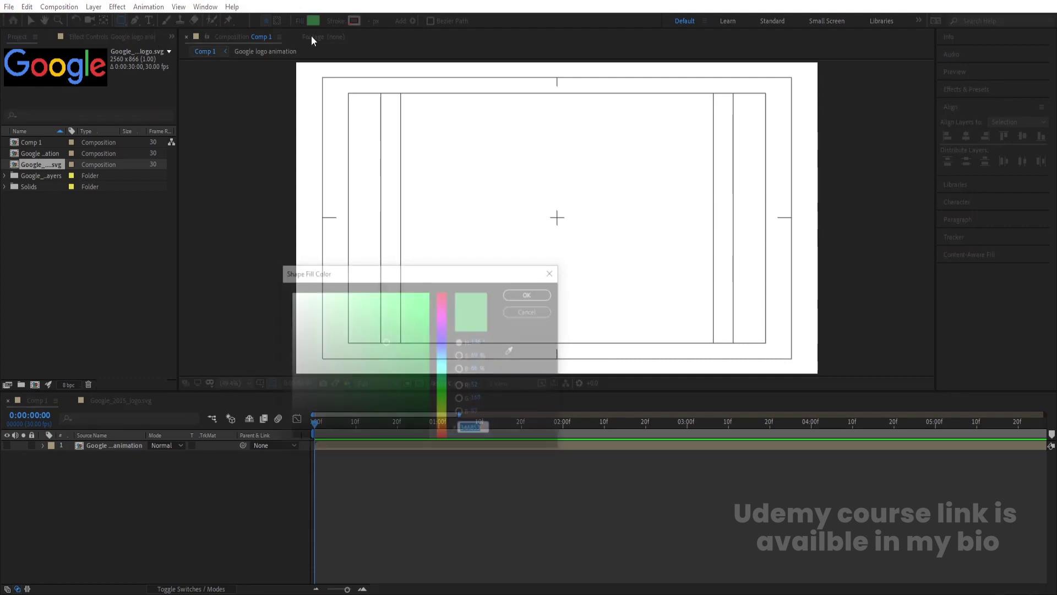
click(527, 295)
drag(520, 180, 596, 260)
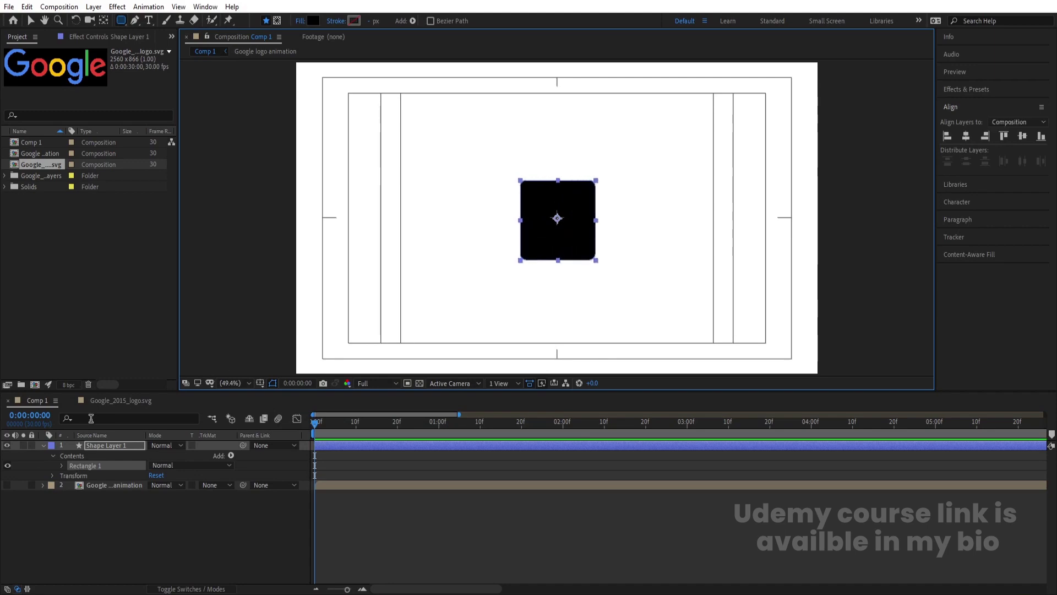
- Centre the rounded rectangle's anchor point and align the shape horizontally and vertically to the composition's centre
click(135, 524)
click(112, 448)
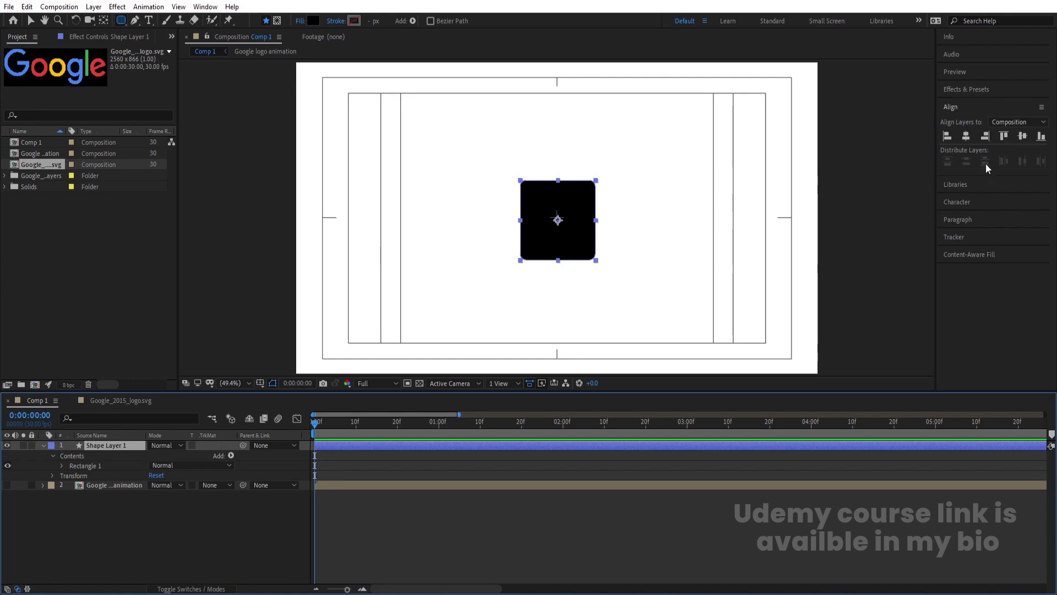
click(966, 138)
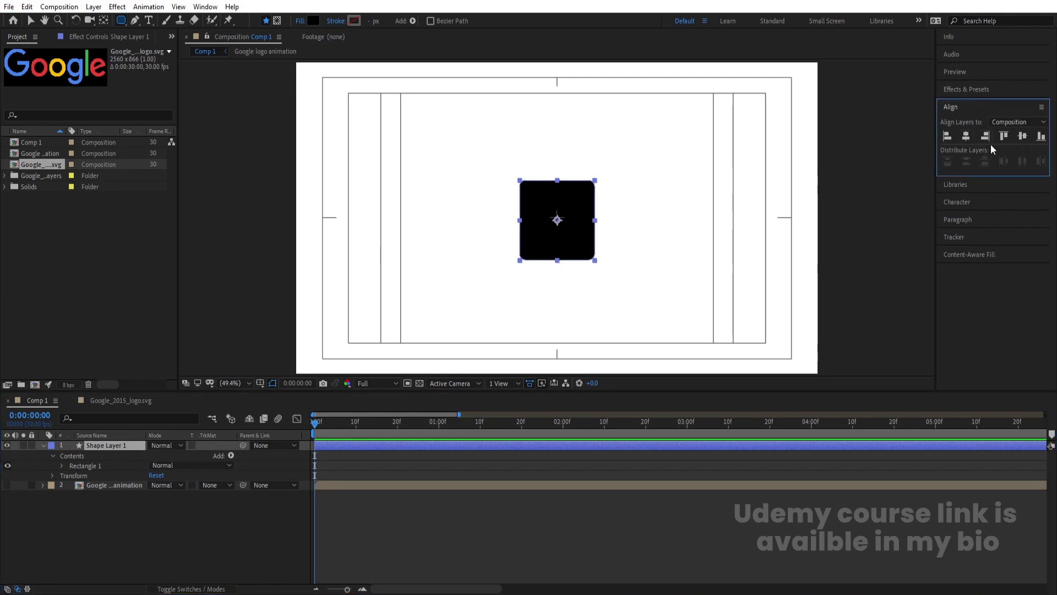
click(1023, 136)
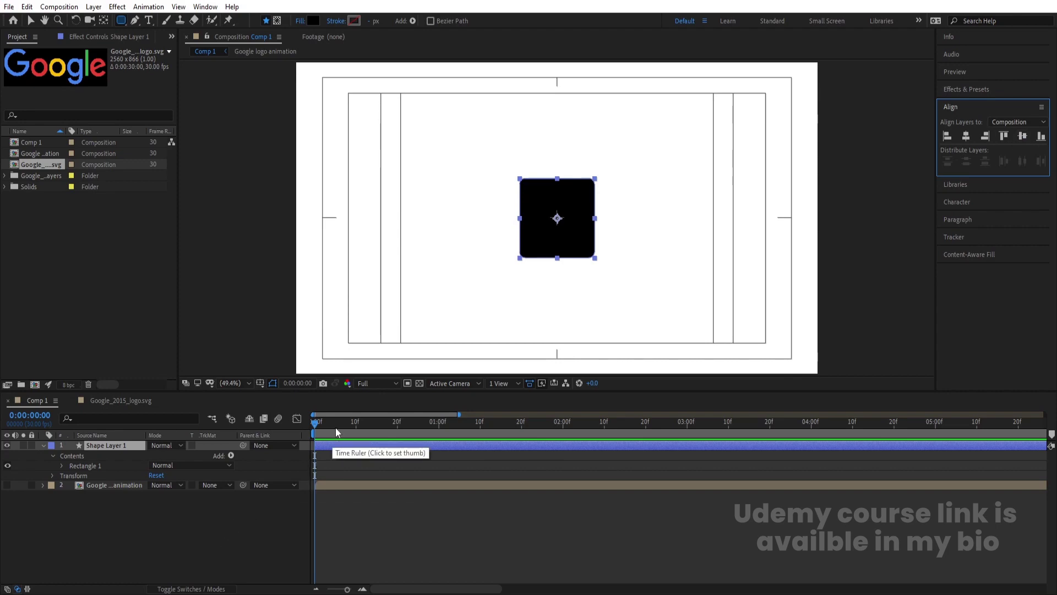
- Keyframe the rounded rectangle's scale and rotation at 0:00:00:00, then at 0:00:00:20 set rotation to -15° and add a 100% scale keyframe
click(266, 440)
key(s)
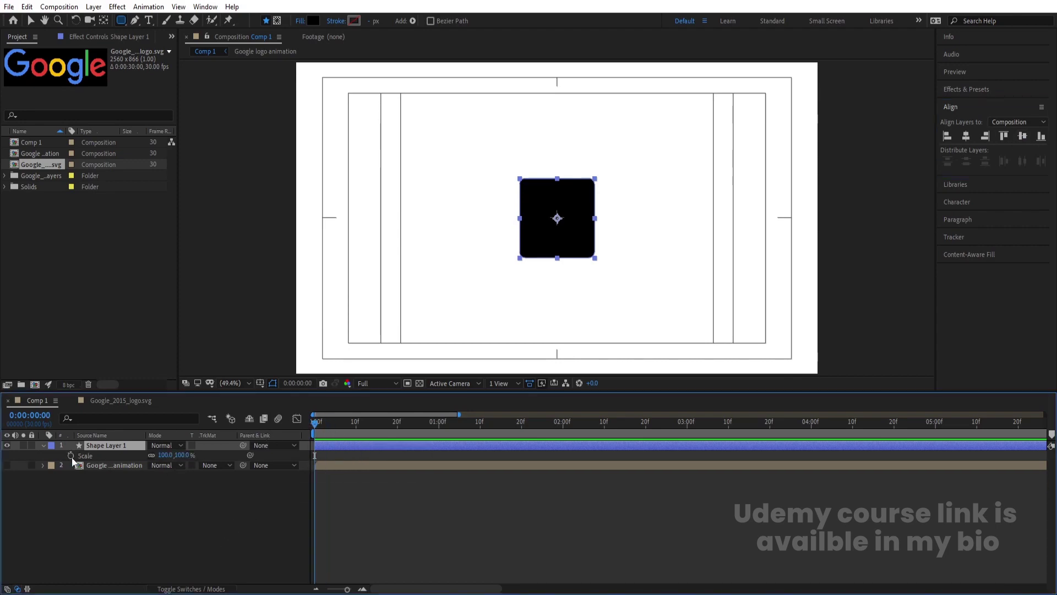
key(r)
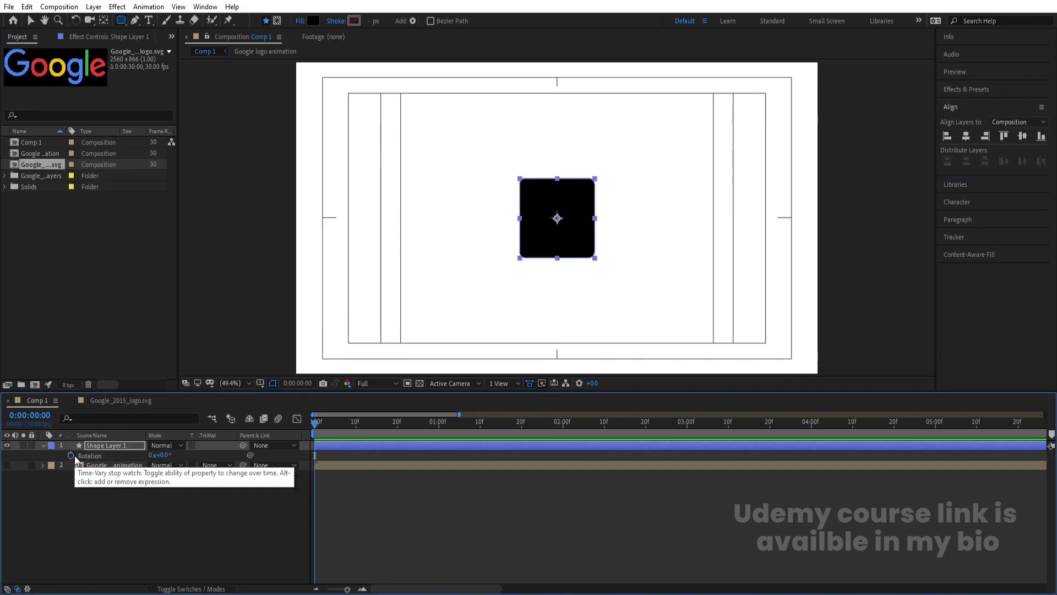
click(71, 455)
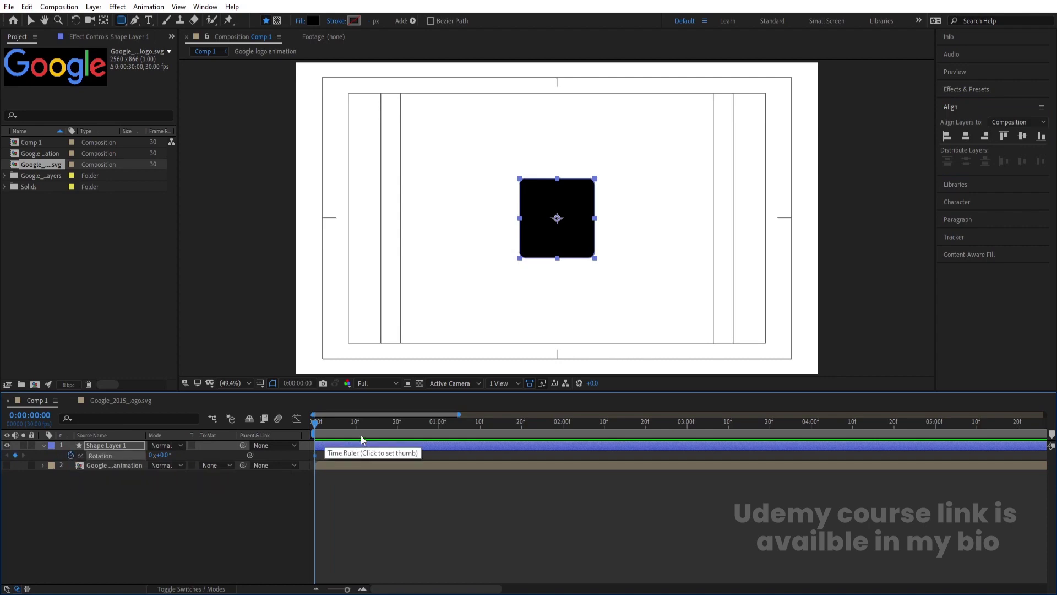
click(397, 422)
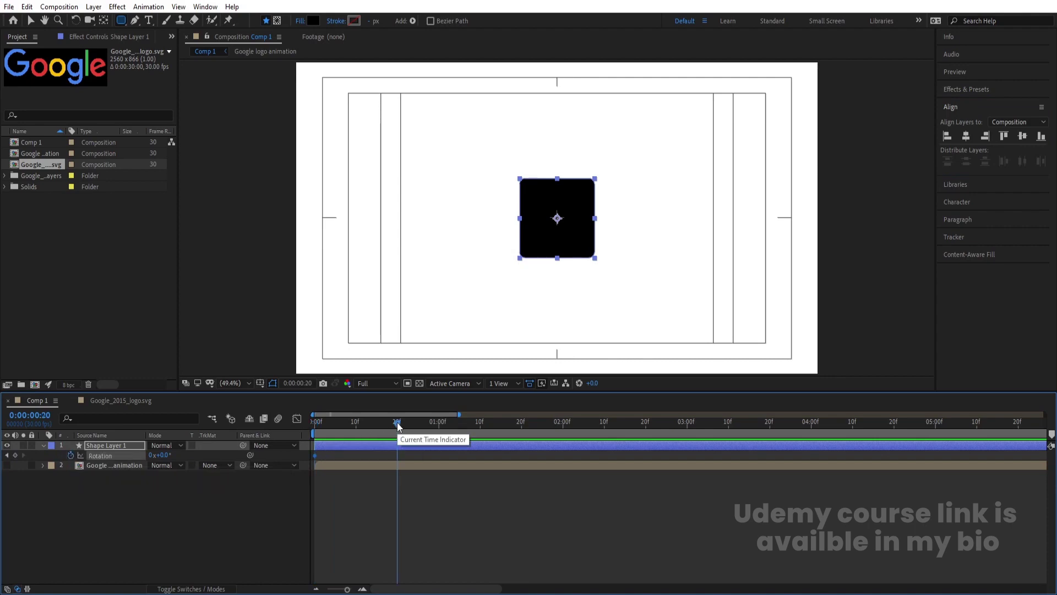
key(shift+s)
drag(160, 468, 152, 468)
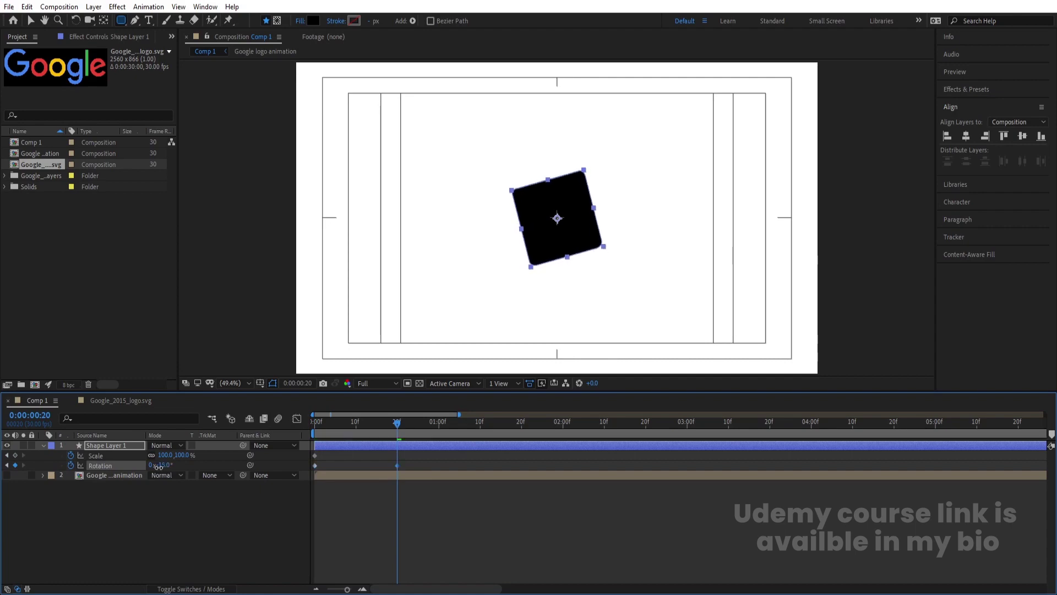
click(15, 456)
- At 0:00:00:00, set the rounded rectangle's rotation to -90° and its scale to 0%
drag(346, 421, 277, 426)
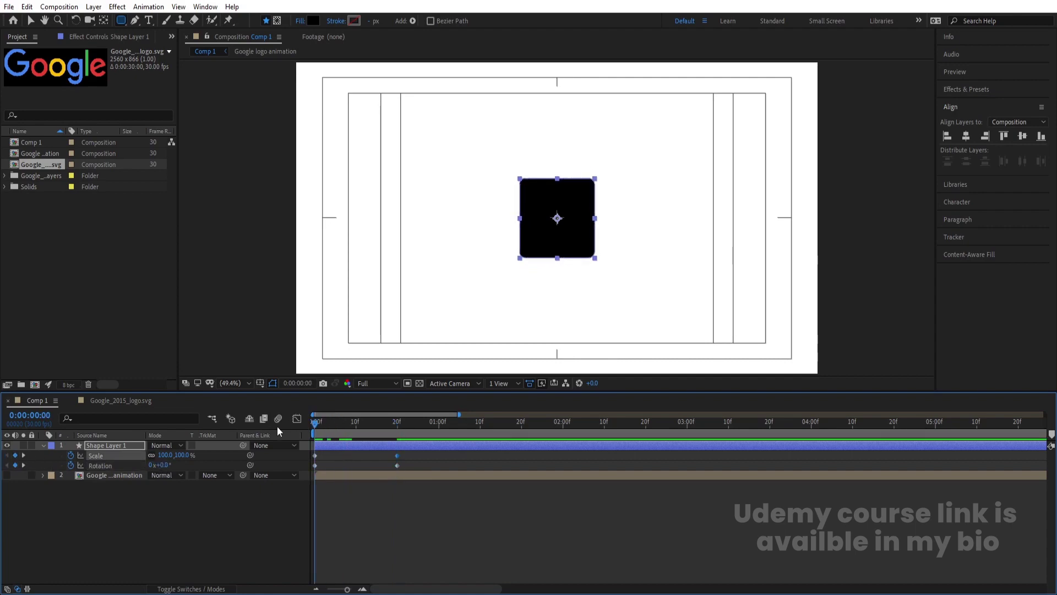
click(163, 465)
key(Return)
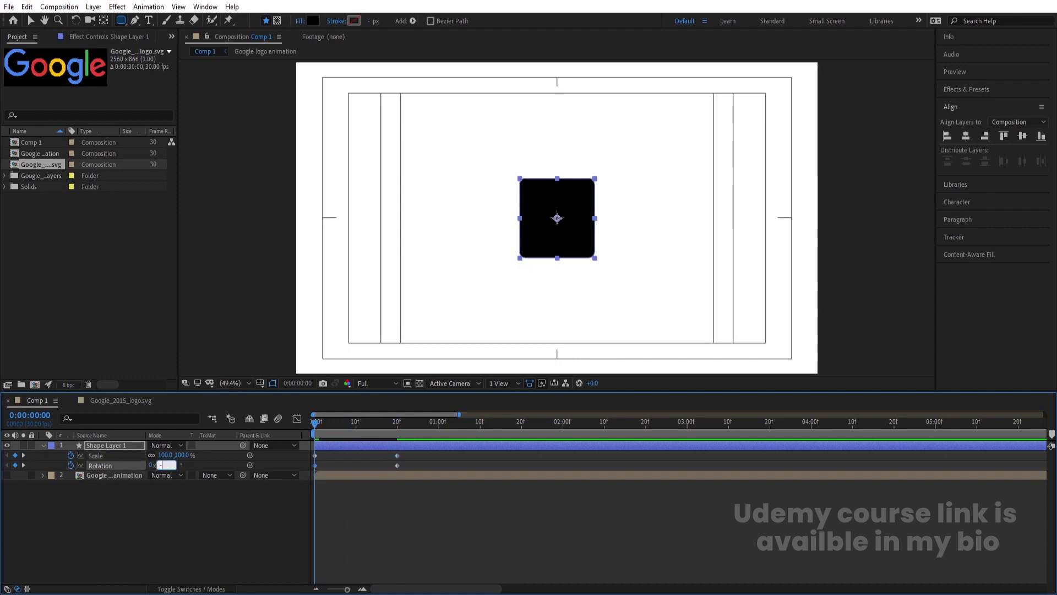
key(Return)
click(165, 456)
text(0)
key(Return)
- Easy-ease the scale and rotation keyframes and reshape their speed curves for a fast start and slow finish
drag(455, 506, 273, 441)
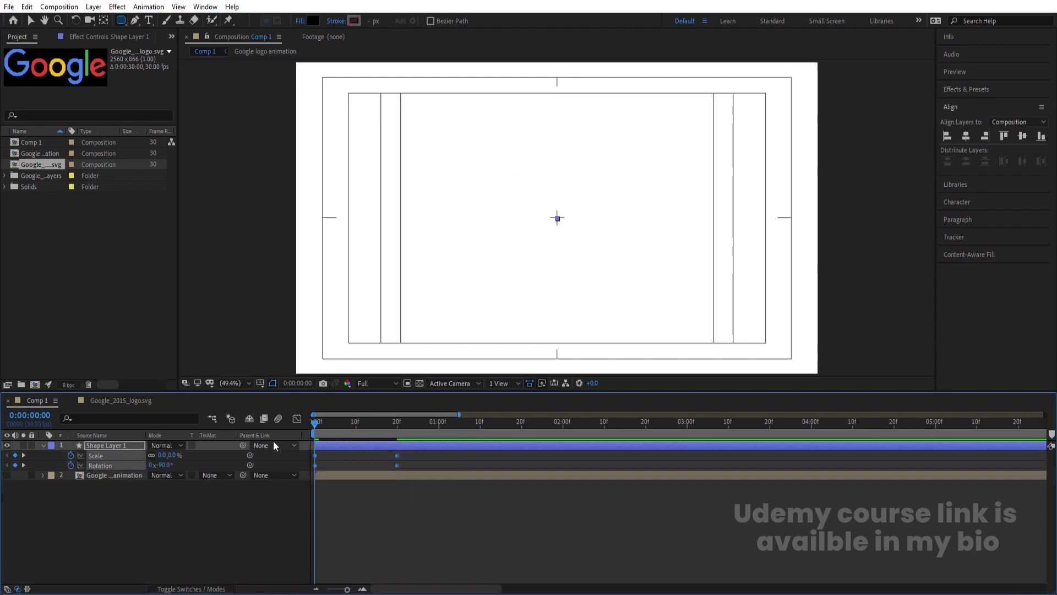
key(F9)
click(299, 423)
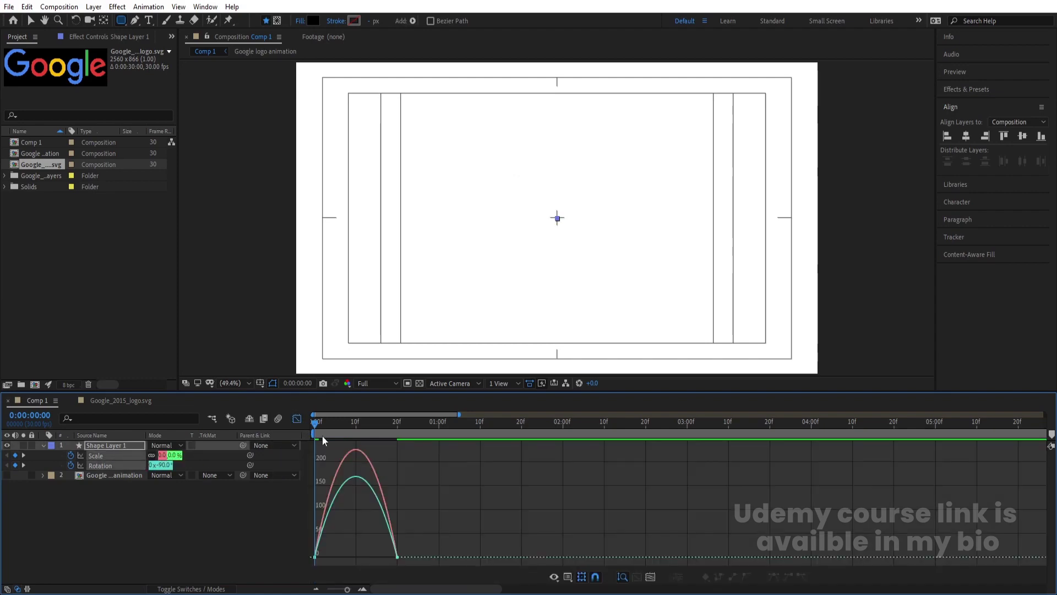
drag(415, 547, 329, 556)
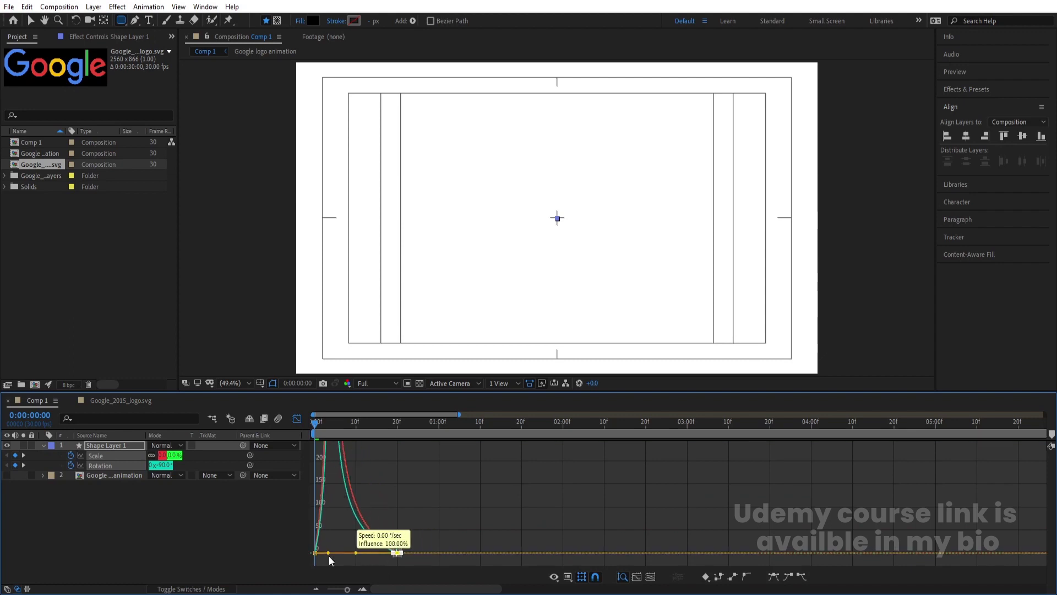
click(297, 423)
- Preview the rounded rectangle's scale and rotation animation
key(space)
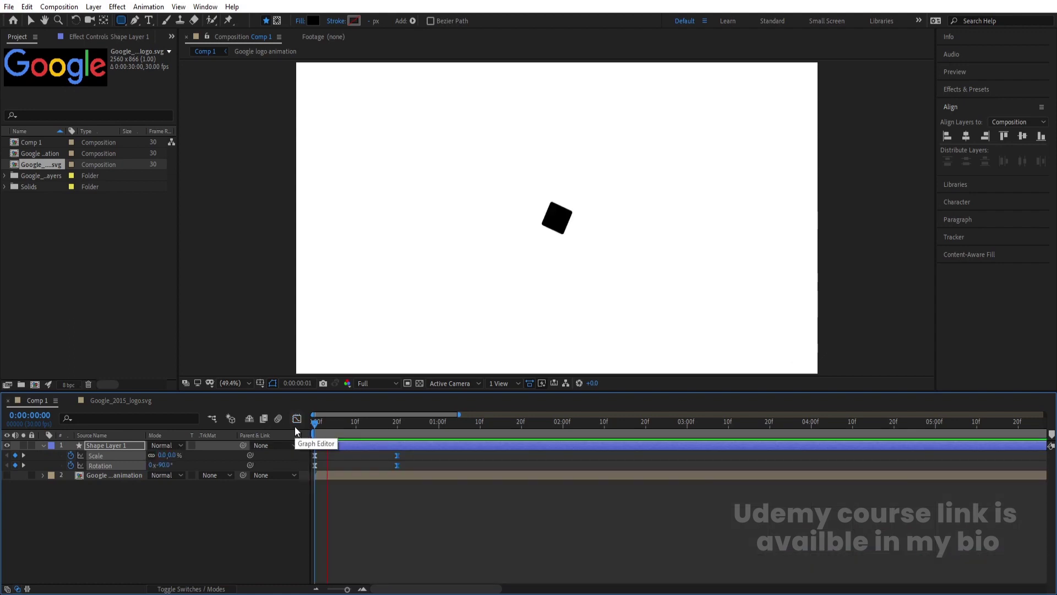
key(space)
key(space)
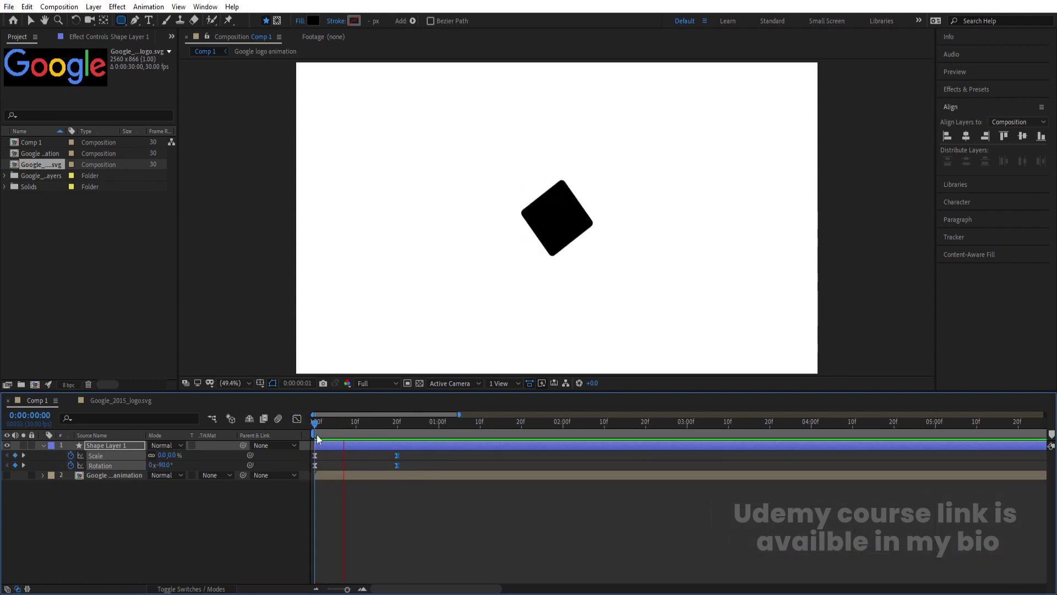
key(space)
key(space)
key(space)
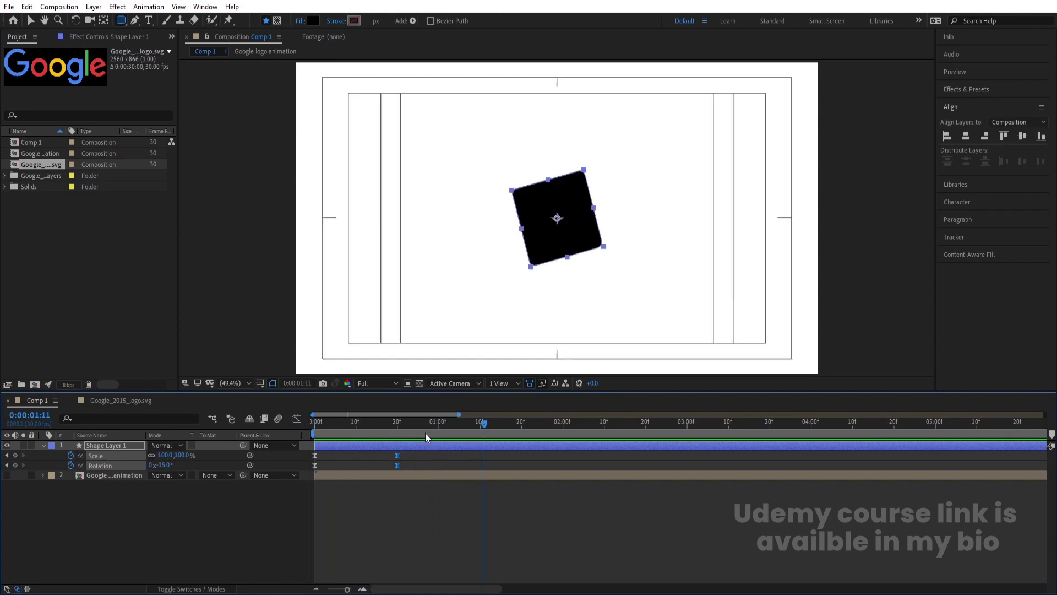
- Keyframe the rectangle's Roundness at 0:00:00:20, keeping 20, and set it to 140 at 0:00:01:10
drag(425, 432, 400, 432)
click(117, 446)
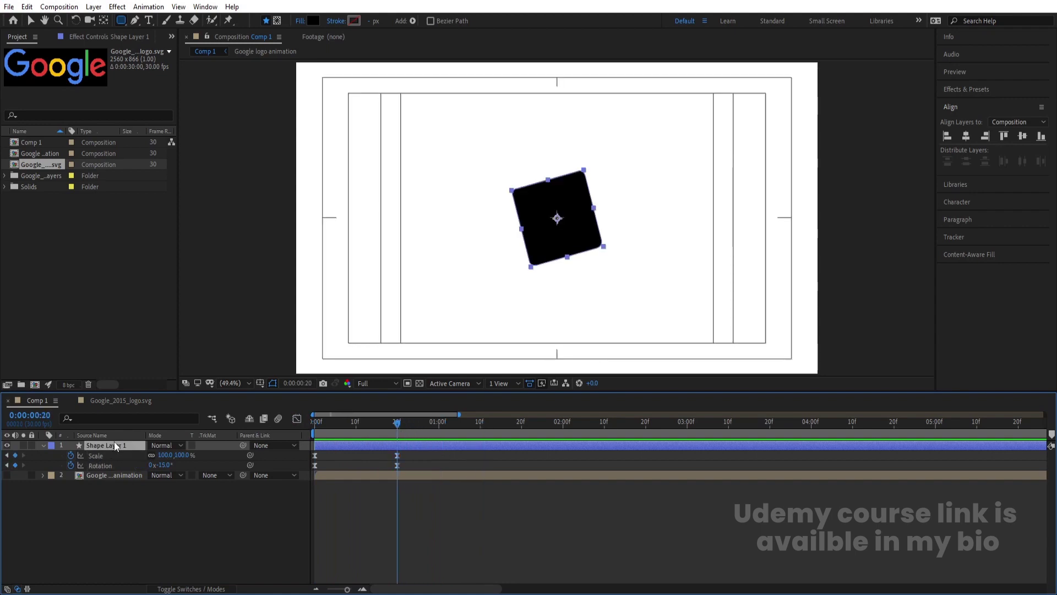
click(103, 418)
text(round)
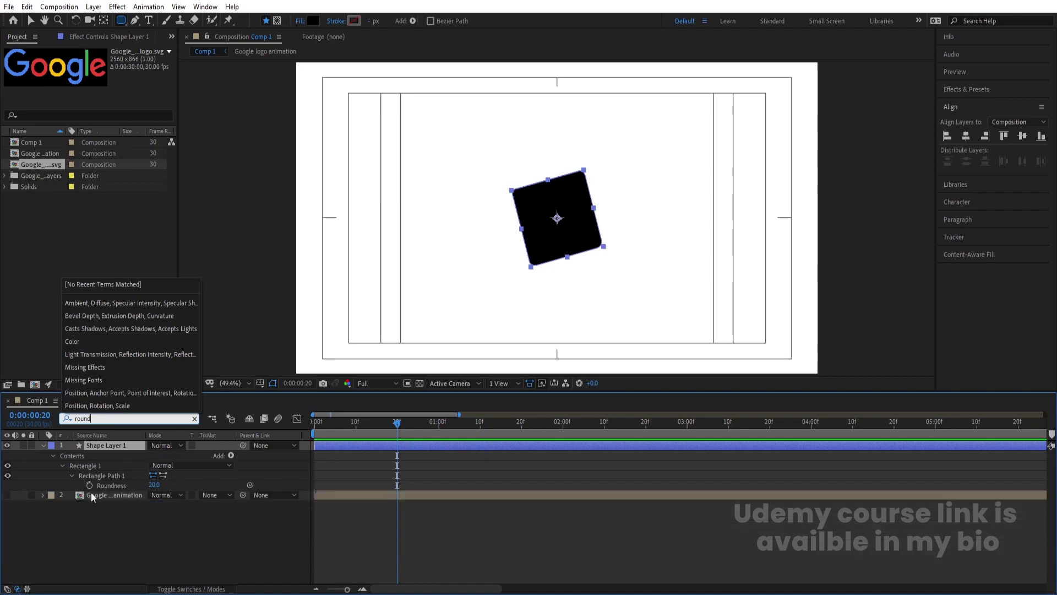
click(90, 486)
key(u)
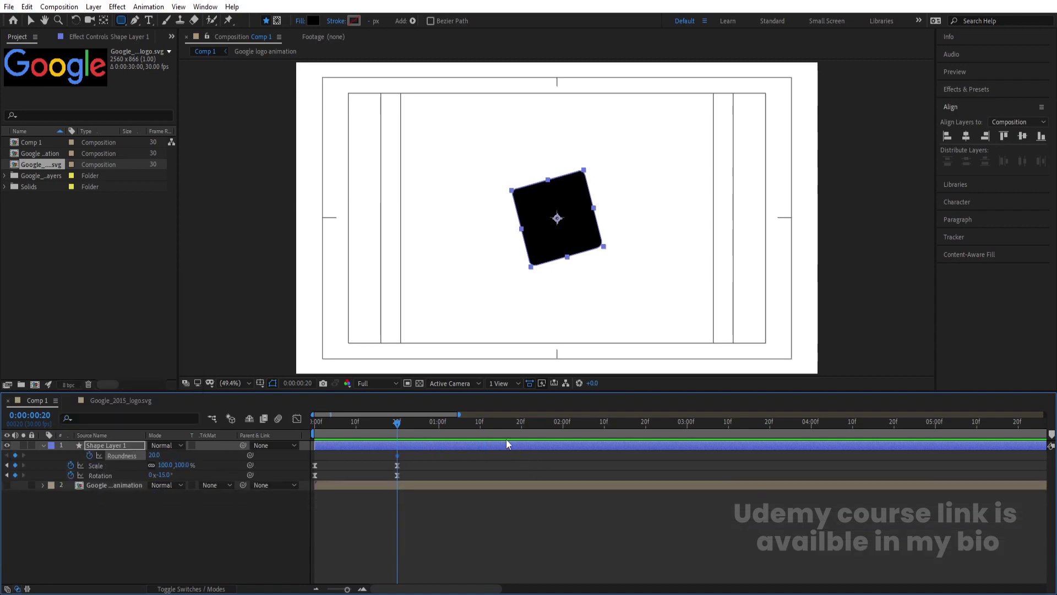
click(480, 426)
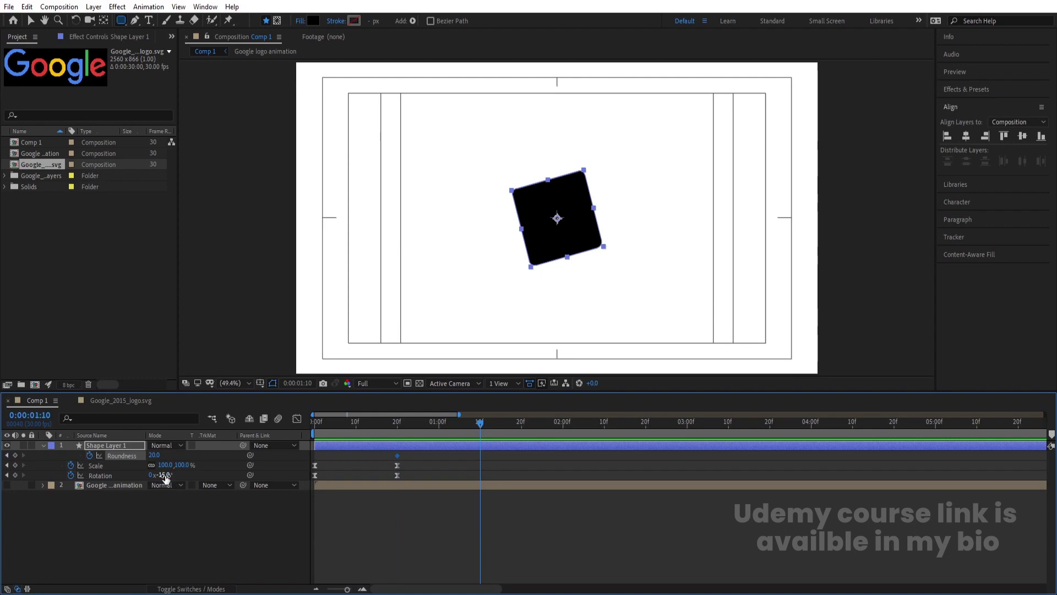
drag(155, 455, 219, 455)
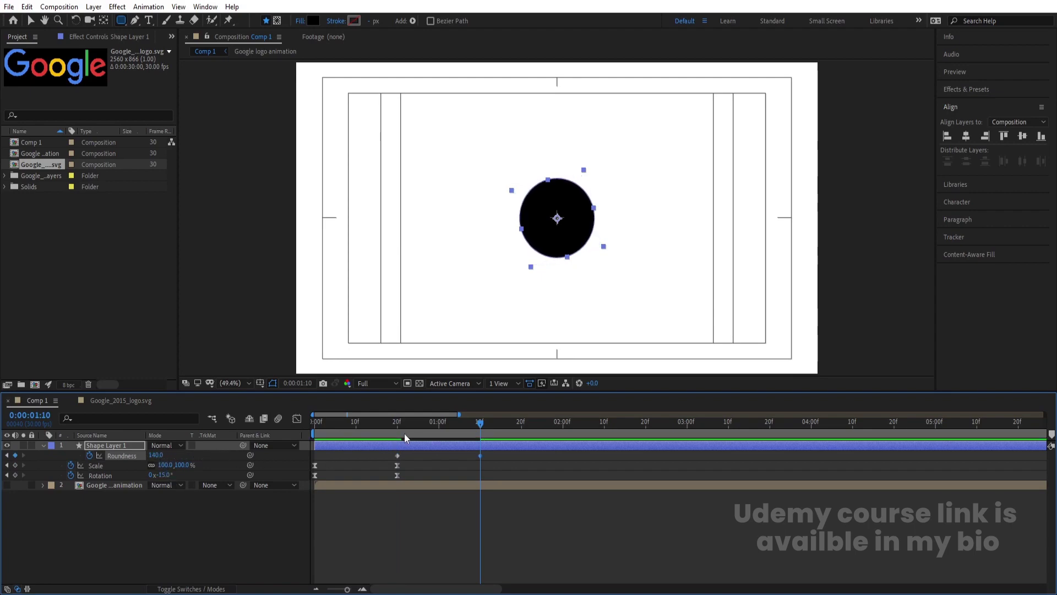
- Easy-ease both Roundness keyframes and pull their influence handles inward for a sharper central peak in the speed curve
click(492, 452)
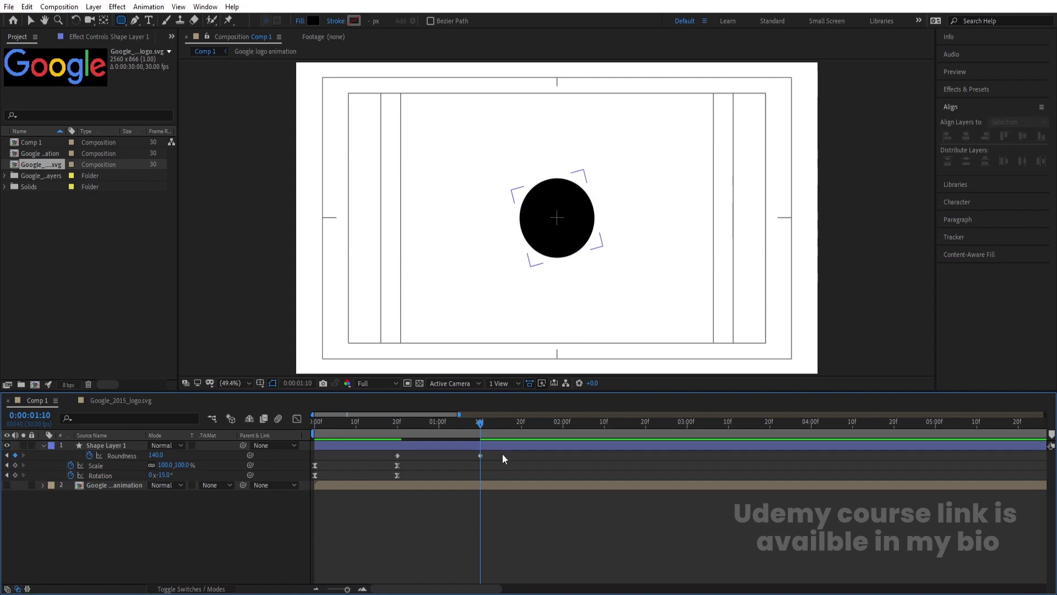
drag(485, 455, 384, 443)
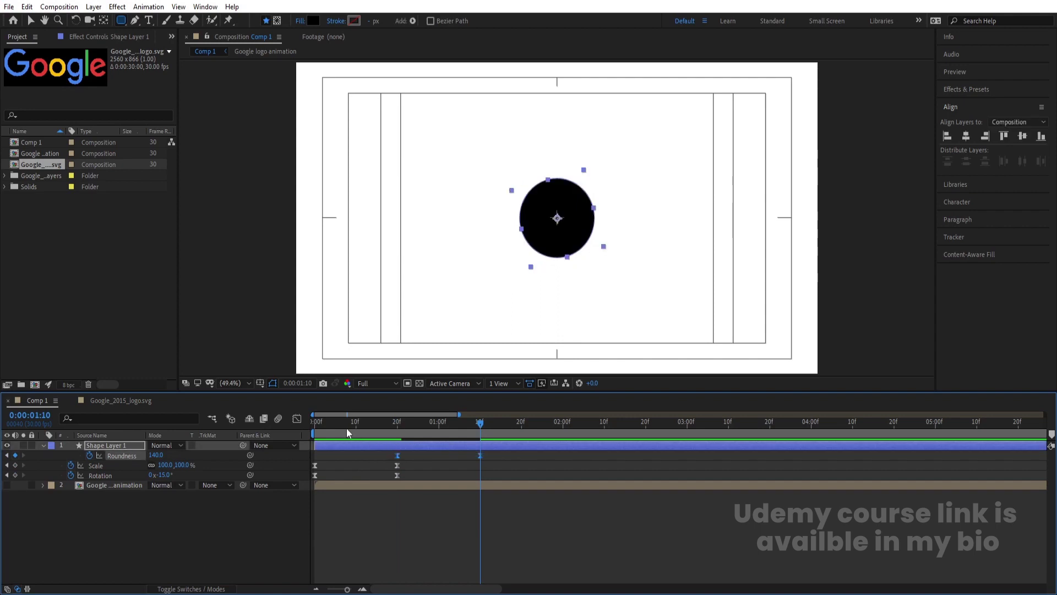
click(298, 420)
drag(368, 519, 532, 582)
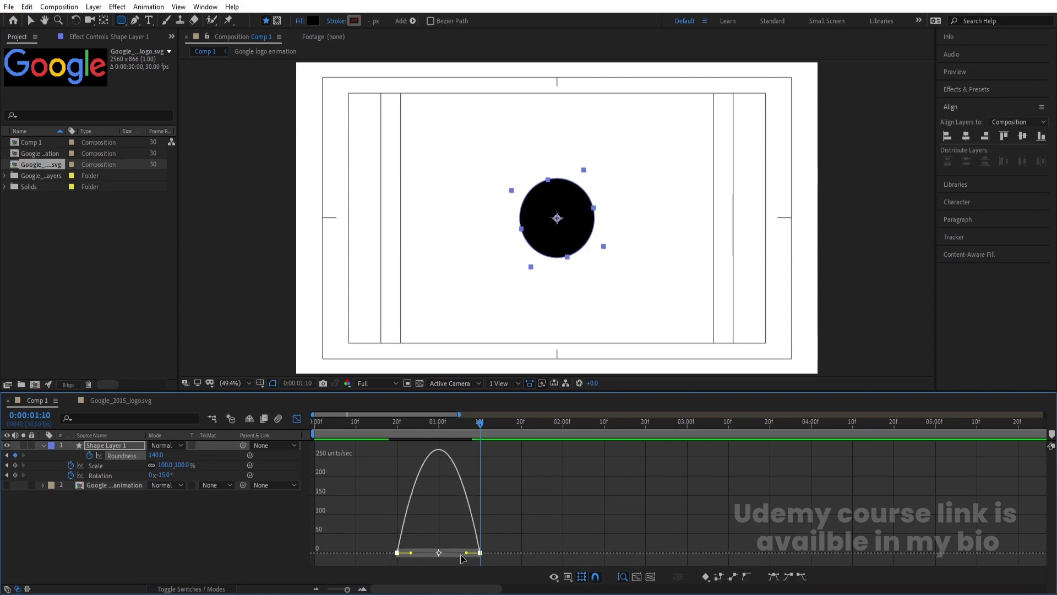
drag(465, 553, 426, 554)
click(390, 432)
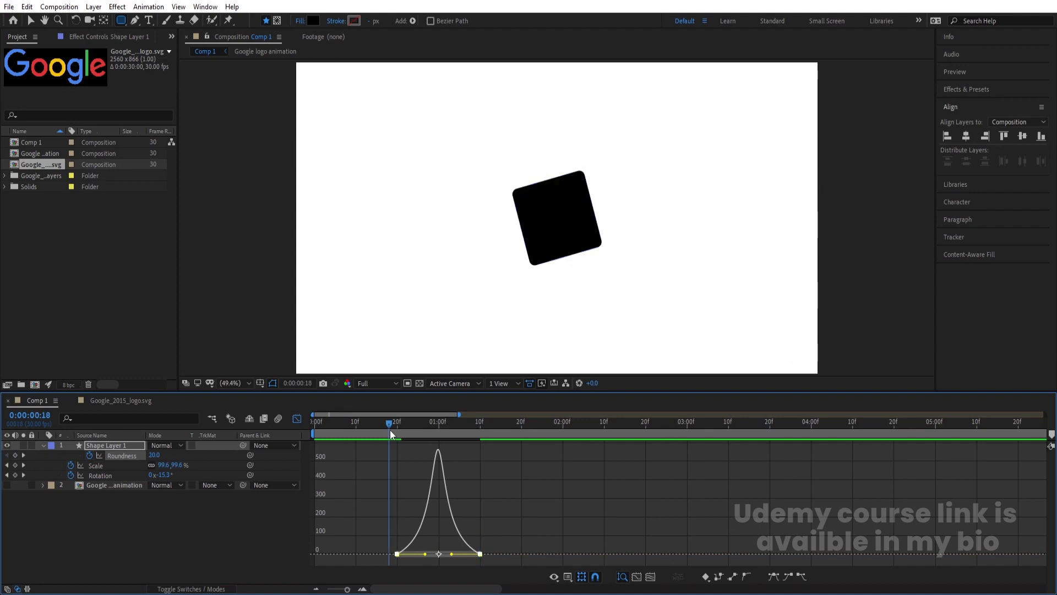
key(apostrophe)
click(292, 418)
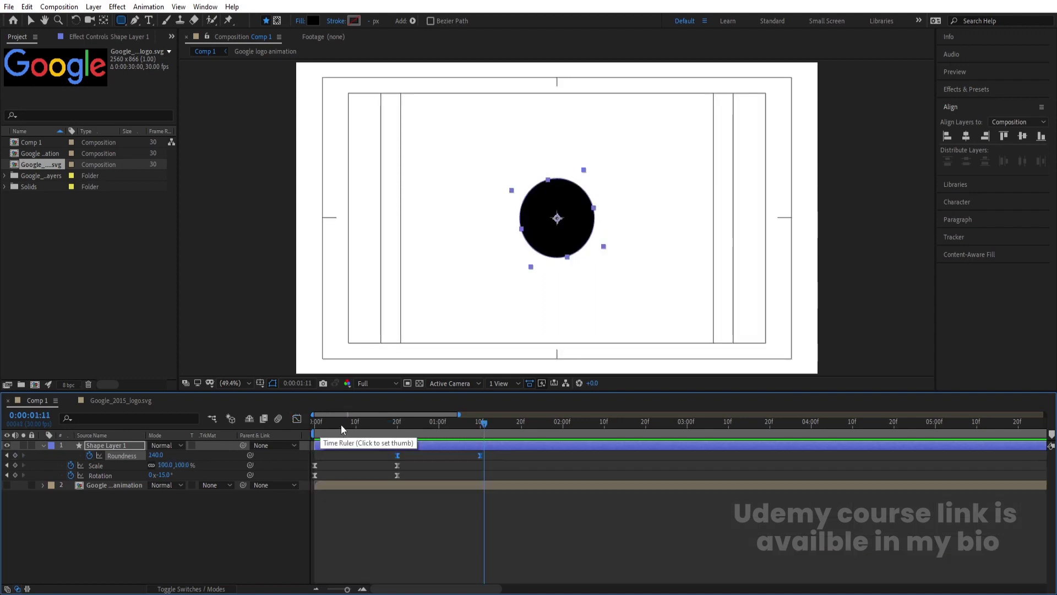
- Play the square-to-circle animation from the start and return to 0:00:00:00
key(Home)
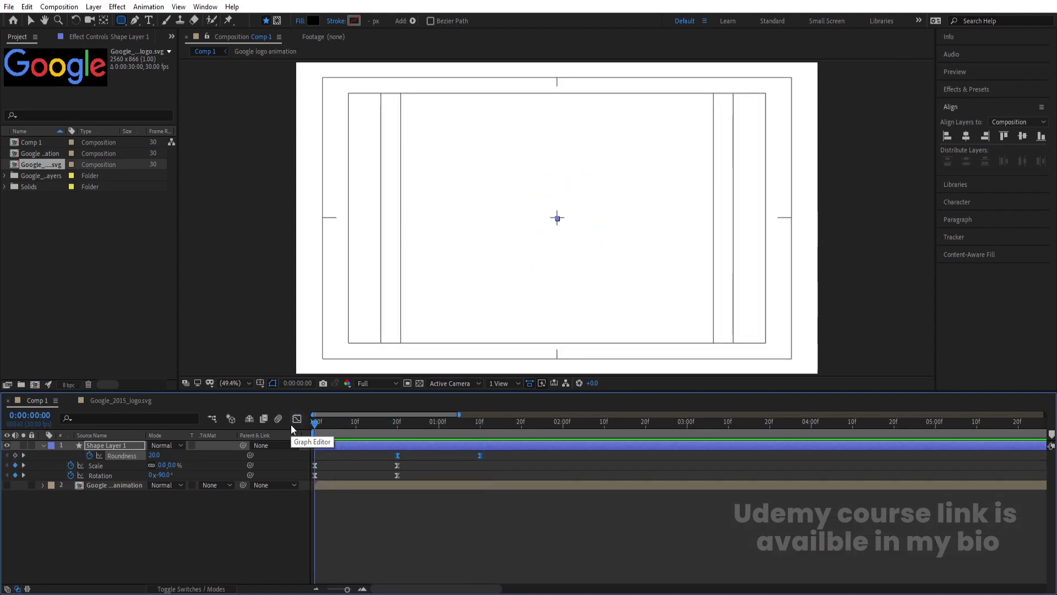
key(apostrophe)
key(space)
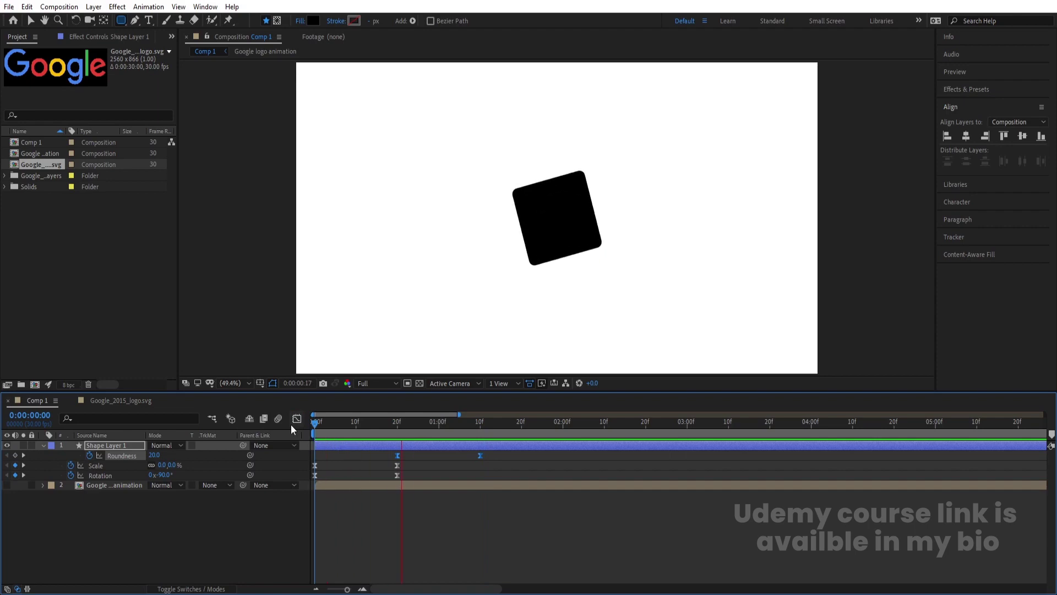
key(space)
key(apostrophe)
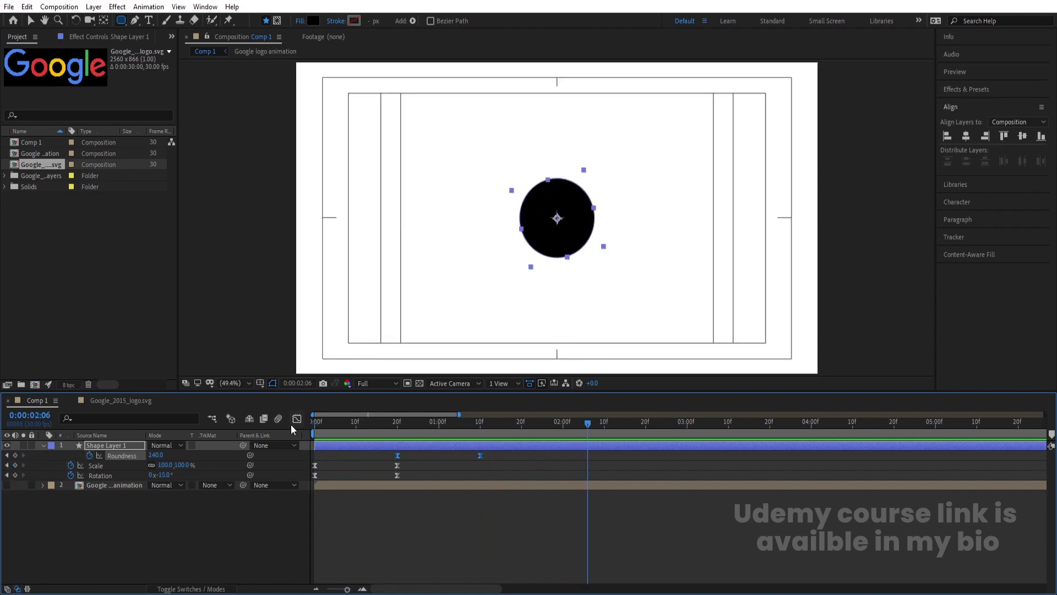
drag(400, 430, 276, 439)
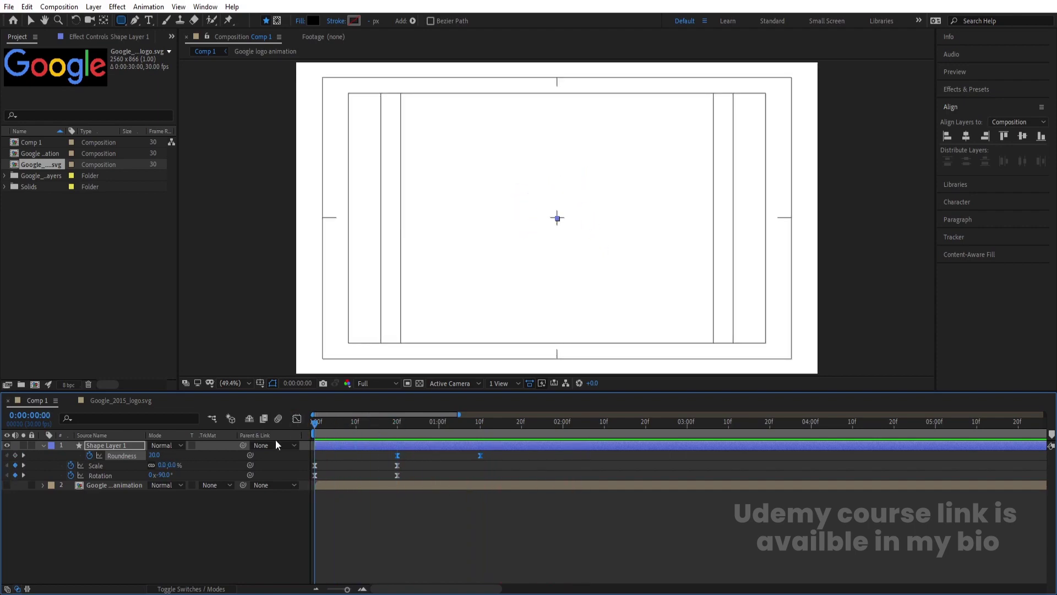
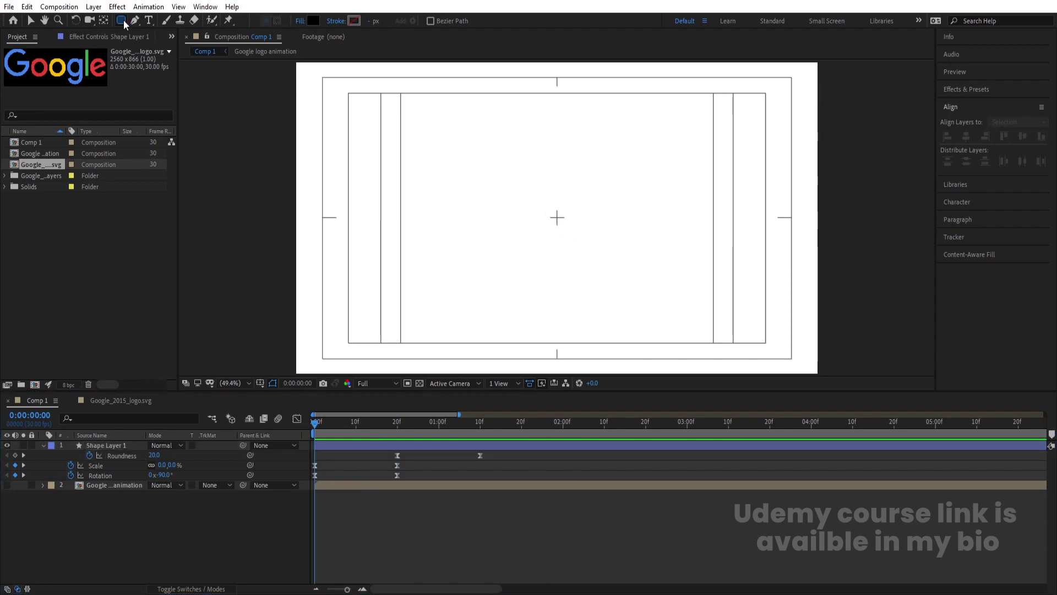
- Draw a small black circle with the Ellipse tool and align it horizontally and vertically to the composition's centre
click(122, 20)
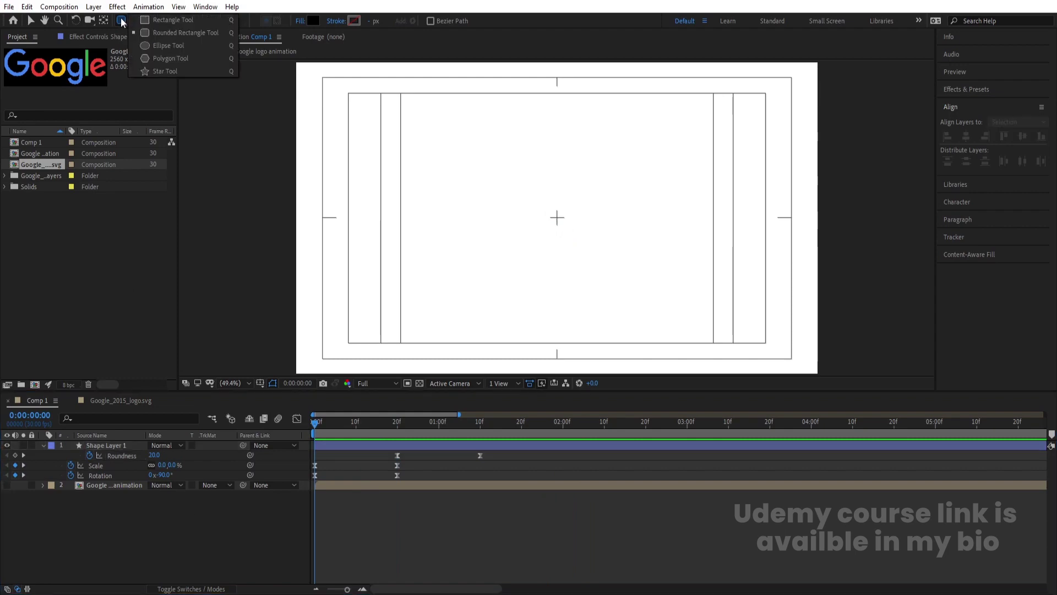
click(152, 46)
drag(541, 195, 567, 224)
click(100, 444)
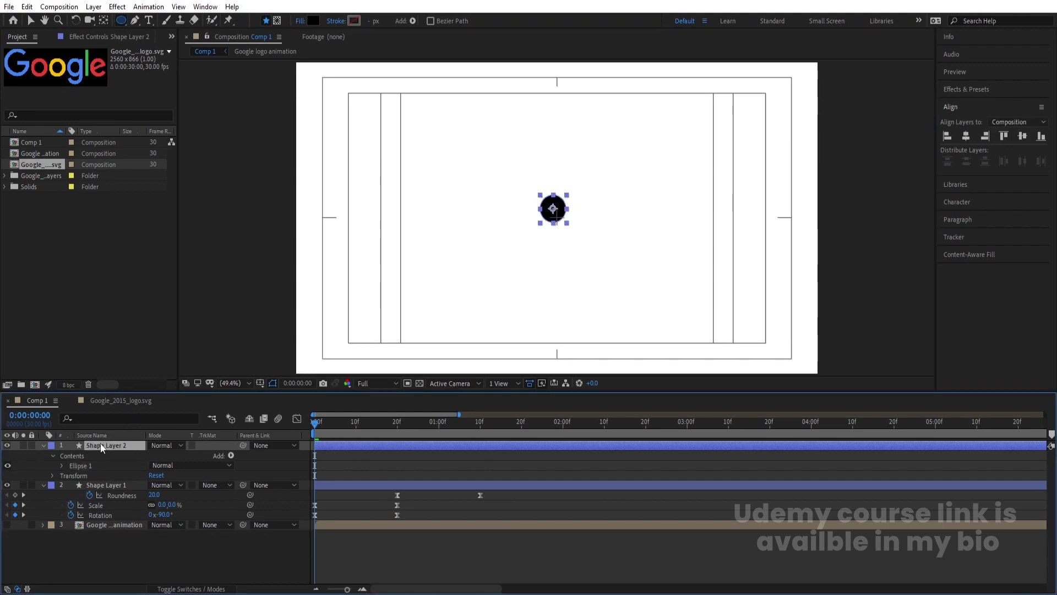
click(965, 136)
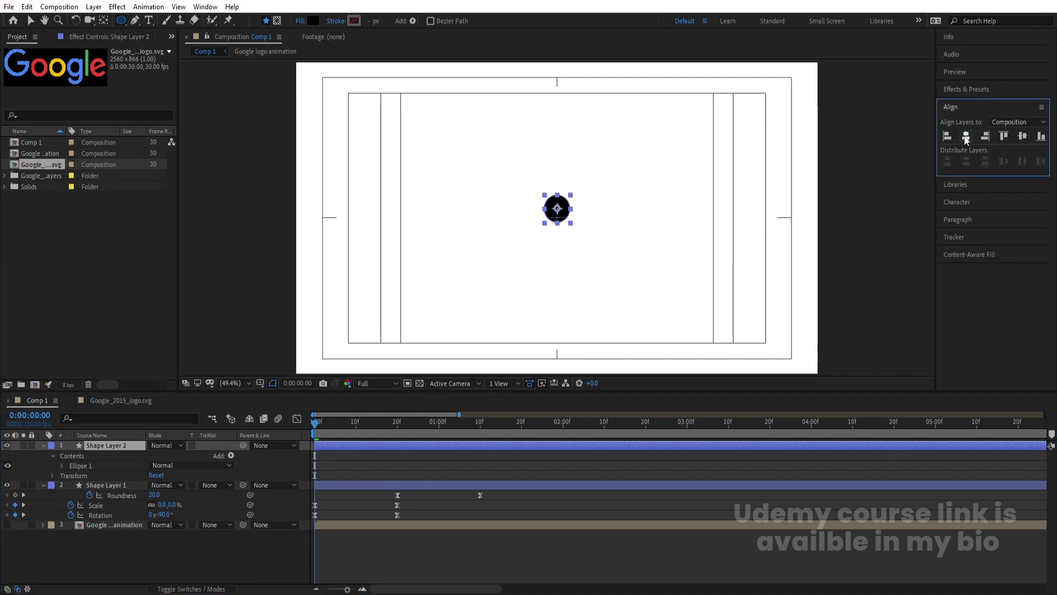
click(1023, 136)
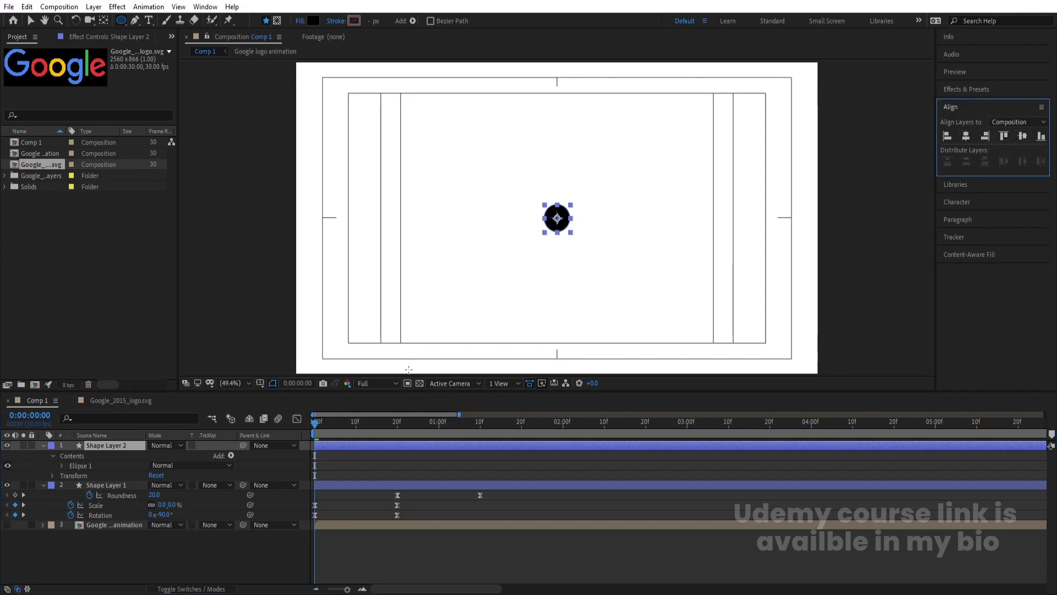
- Keyframe the small circle's Position at 0:00:00:00 and at 960, 200 at 0:00:00:20, and set its Scale to 156%
click(131, 446)
key(p)
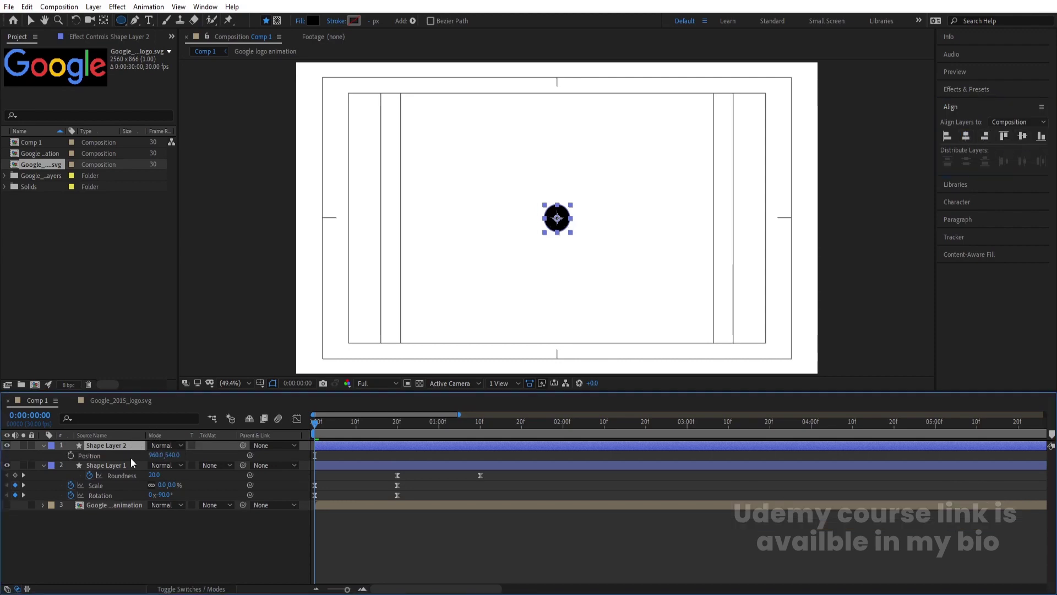
click(71, 453)
key(k)
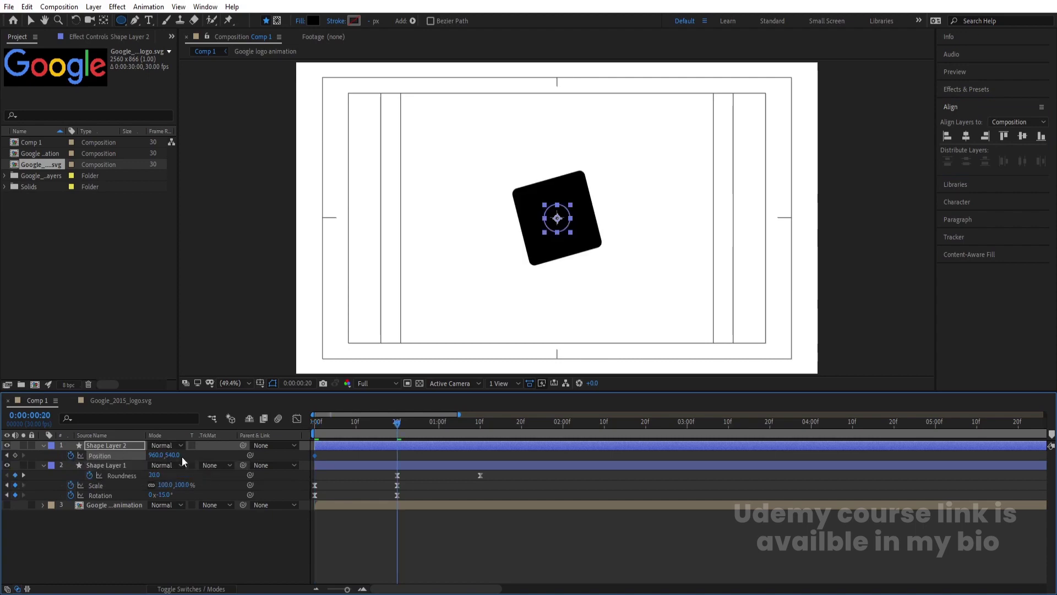
mouse_move(175, 455)
mouse_down()
mouse_move(160, 451)
mouse_move(192, 455)
mouse_up()
key(s)
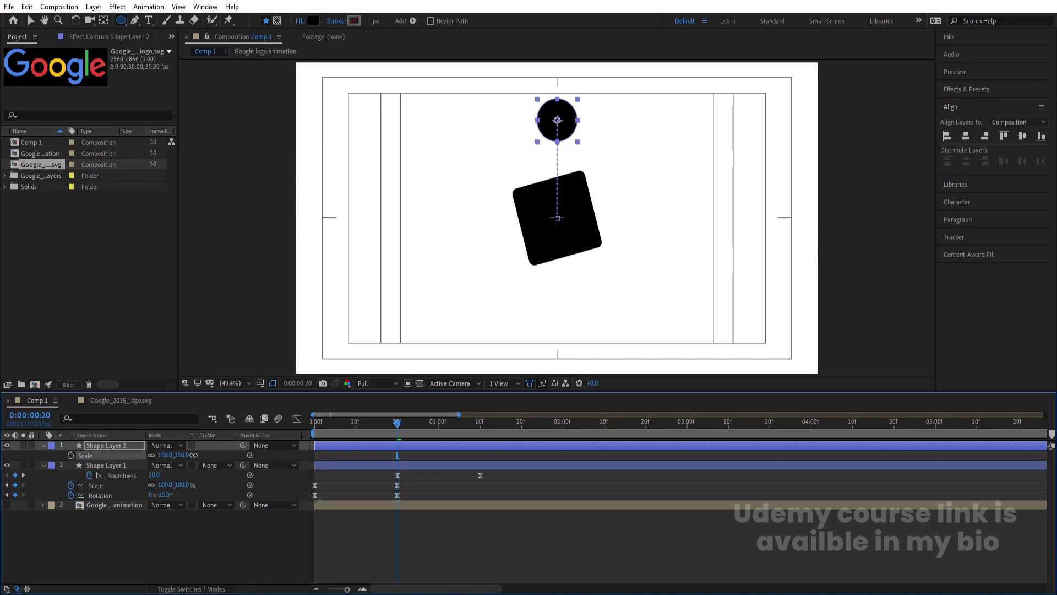
key(p)
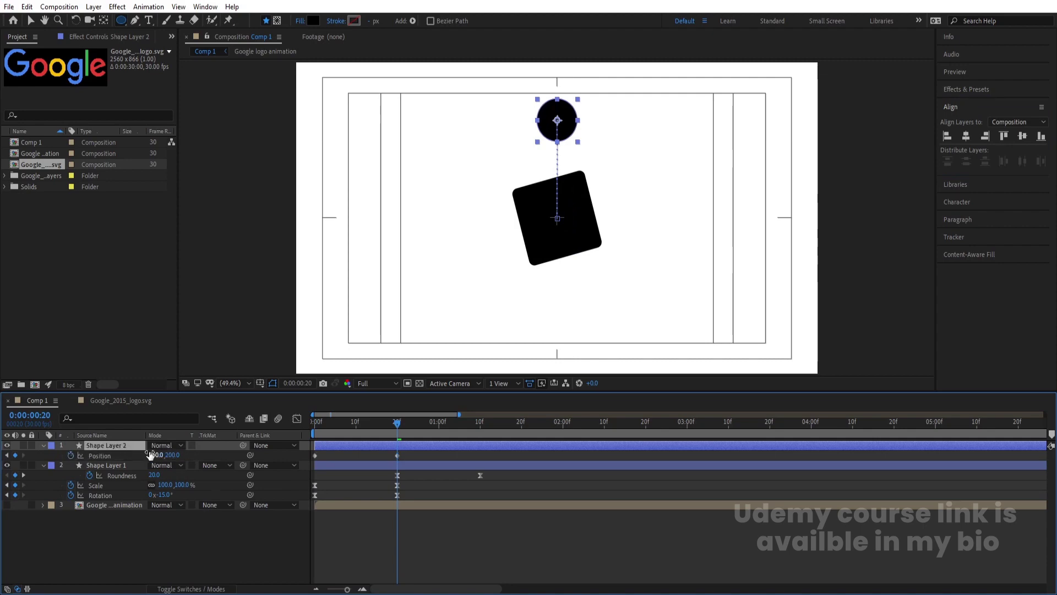
- Easy-ease the small circle's Position keyframes, shift the speed curve's peak toward the start, and preview the motion
click(130, 458)
key(F9)
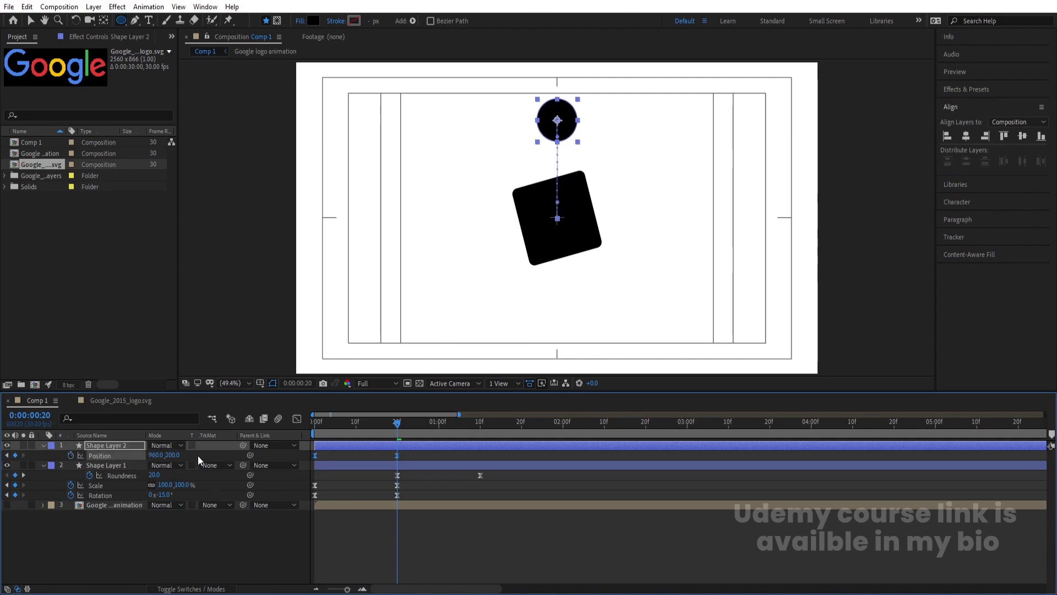
click(297, 421)
drag(426, 438, 356, 558)
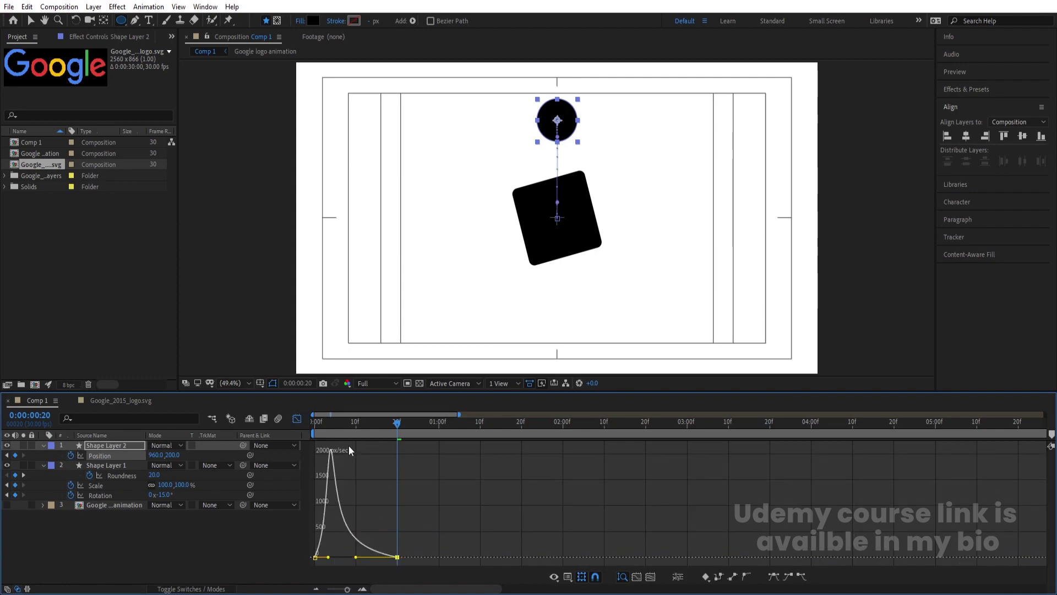
key(Home)
key(space)
key(space)
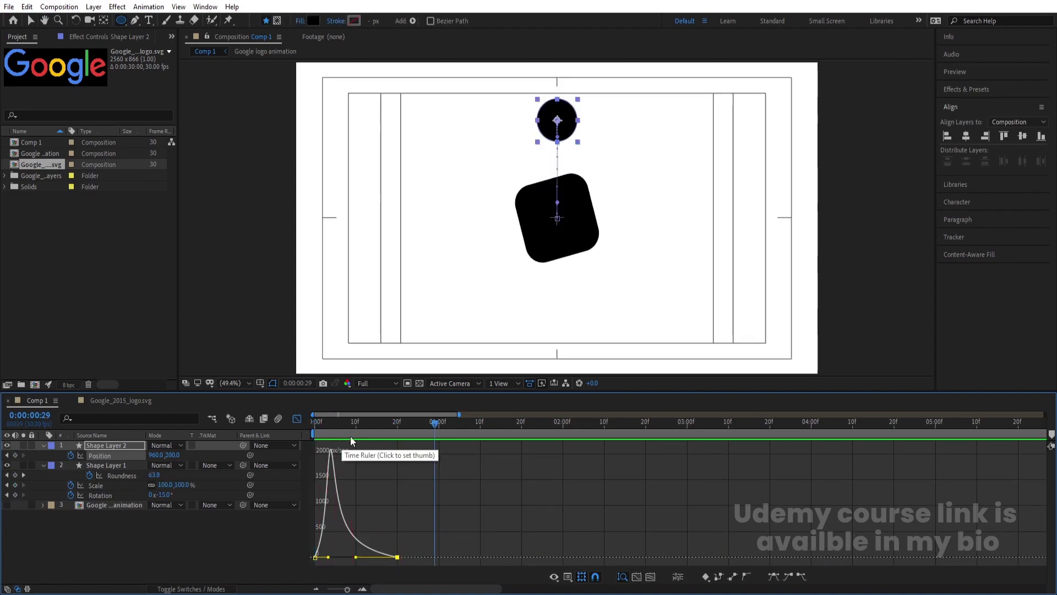
- Keyframe the small circle's Scale from 0% at 0:00:00:00 to 156% at 0:00:00:20
key(Home)
key(s)
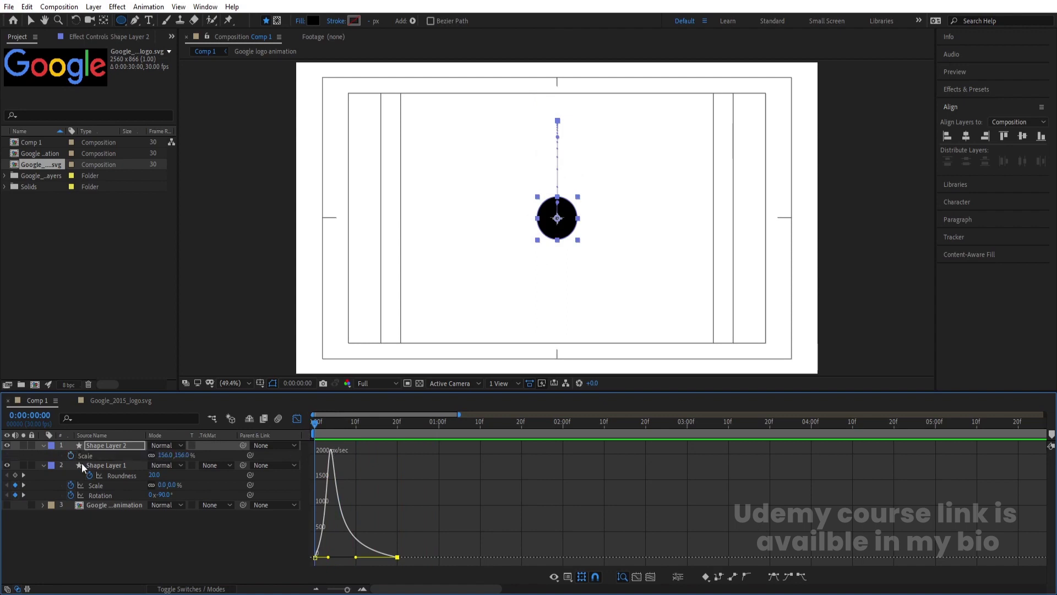
click(71, 453)
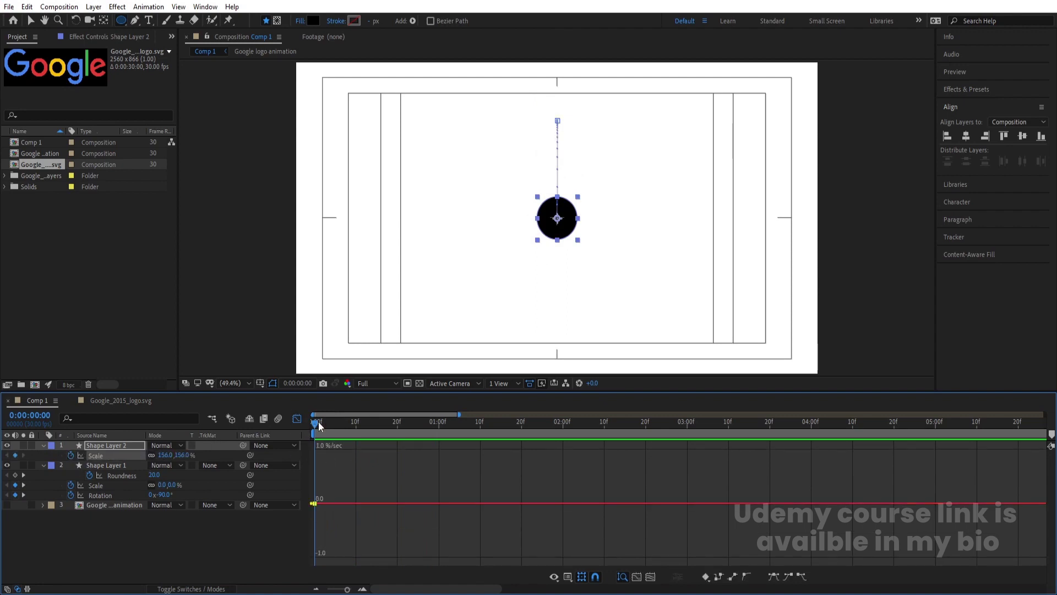
click(297, 419)
key(shift+p)
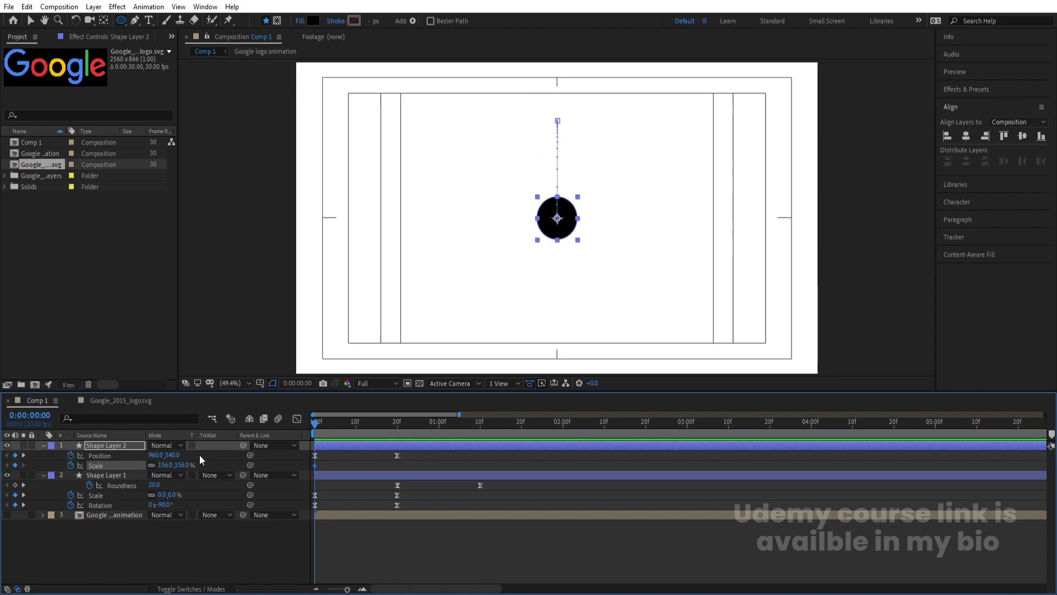
key(k)
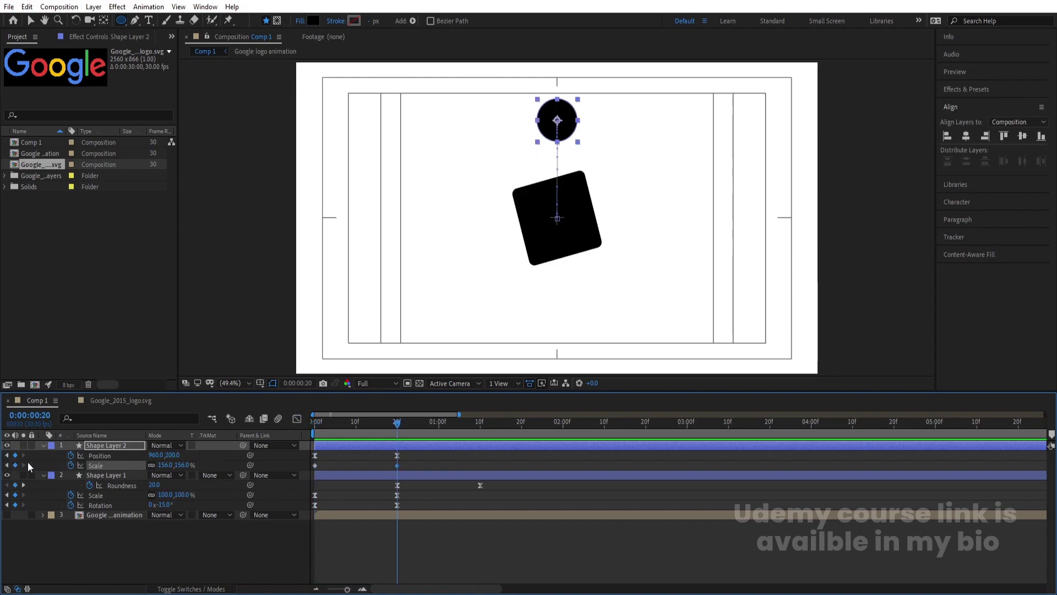
key(j)
click(162, 466)
text(0)
key(Return)
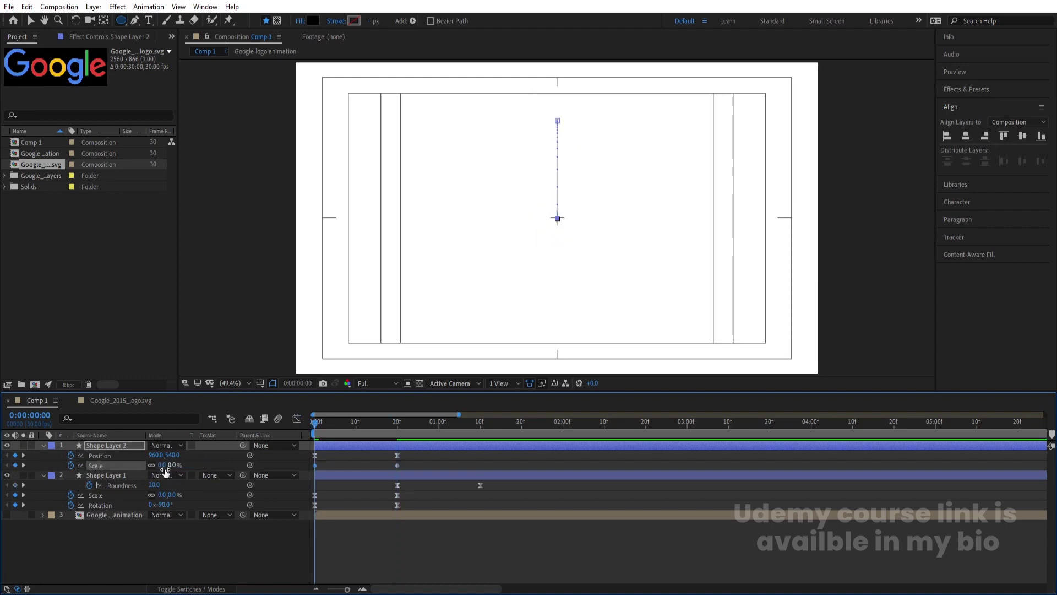
- Easy-ease the small circle's Scale keyframes with the speed peak near the start, and preview the growth
click(298, 419)
drag(423, 489, 356, 558)
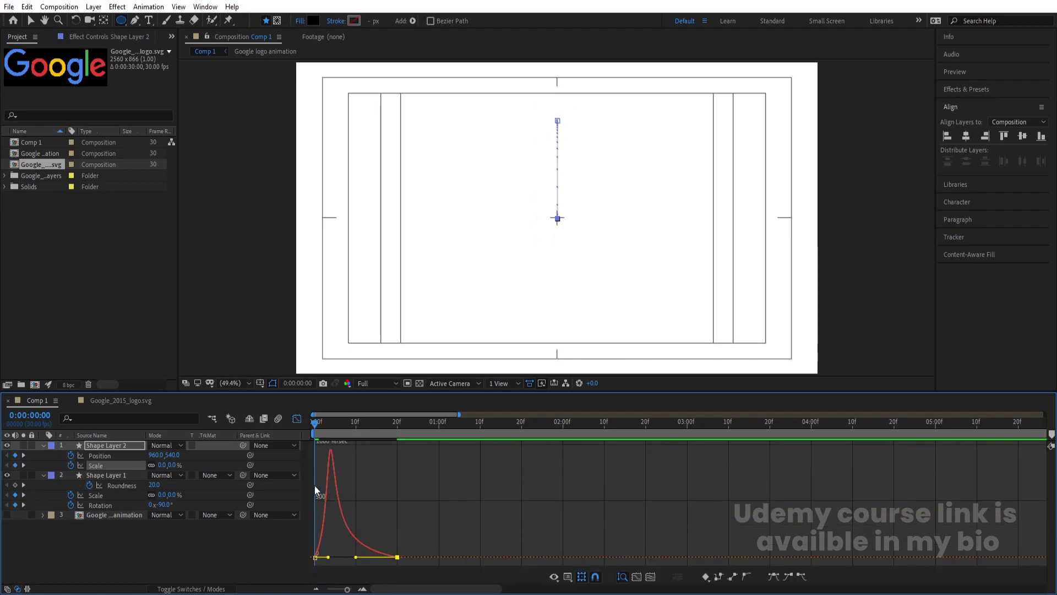
click(297, 419)
key(space)
click(414, 424)
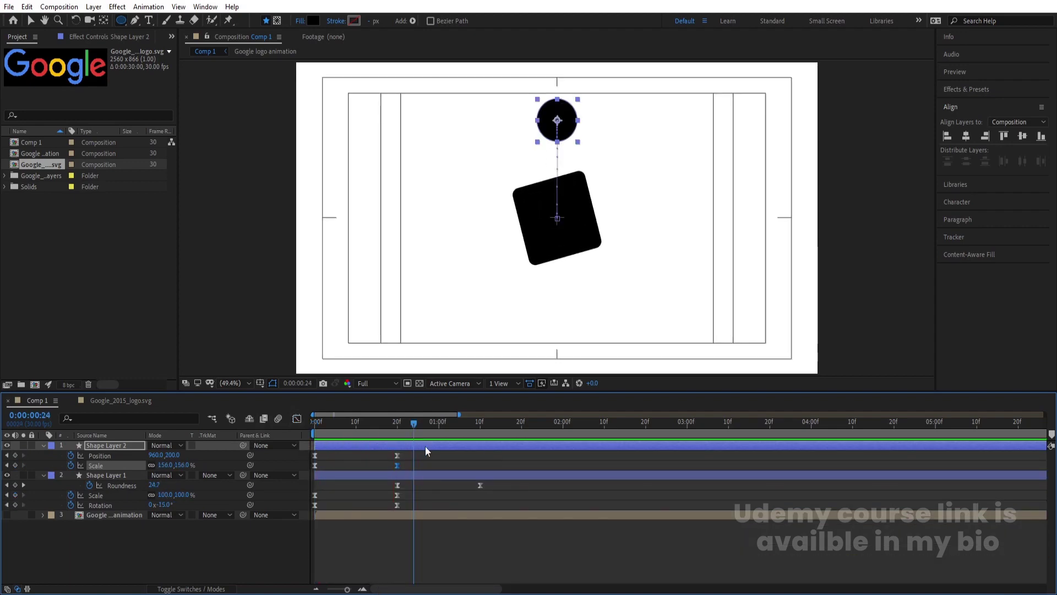
- Return the small circle to the composition's vertical centre at 0:00:01:10, adding a Position keyframe
drag(408, 431, 480, 451)
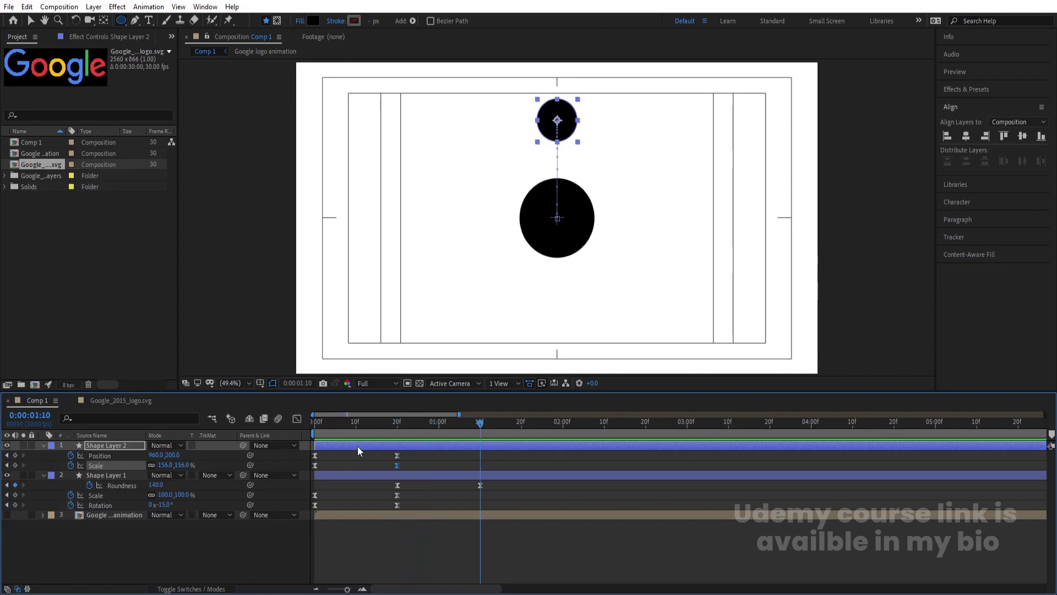
click(375, 444)
click(1023, 136)
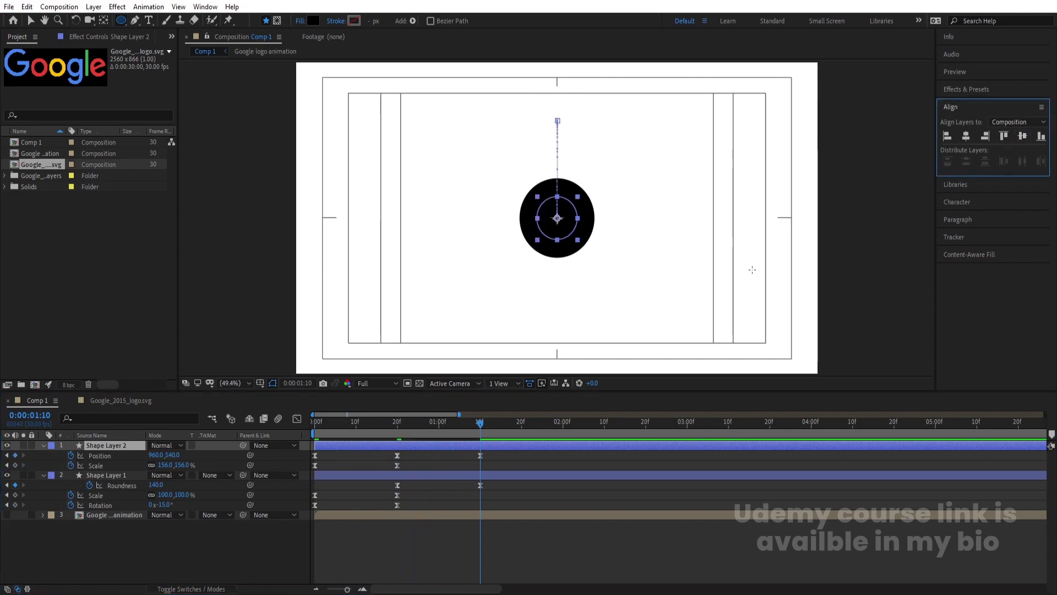
- Shape the small circle's return between 0:00:00:20 and 0:00:01:10 so its speed peaks near the end, and play the animation
click(395, 456)
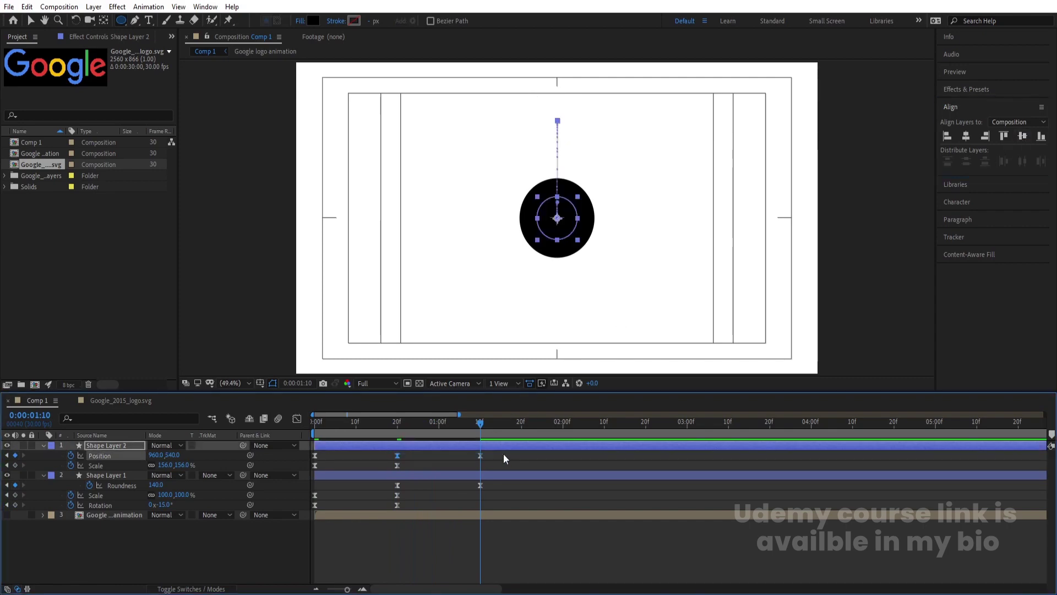
click(297, 419)
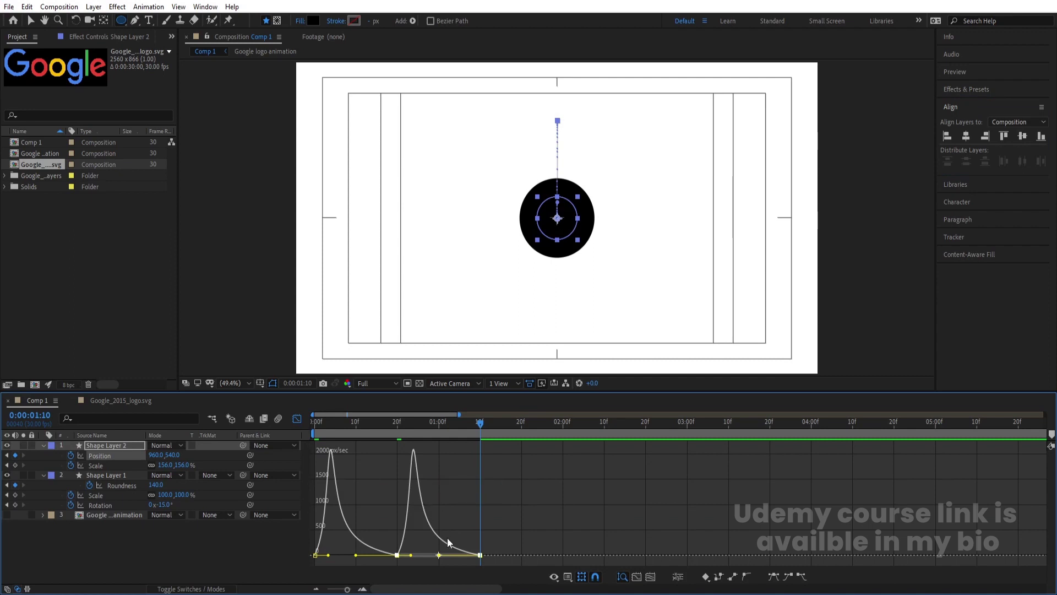
drag(533, 514, 456, 570)
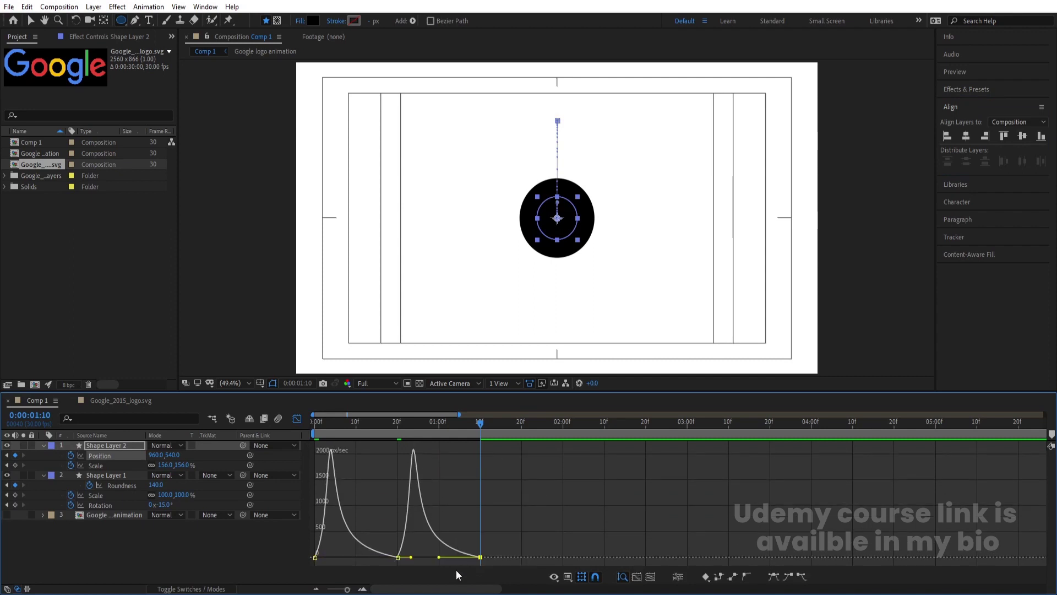
key(F9)
drag(413, 540, 472, 557)
click(297, 419)
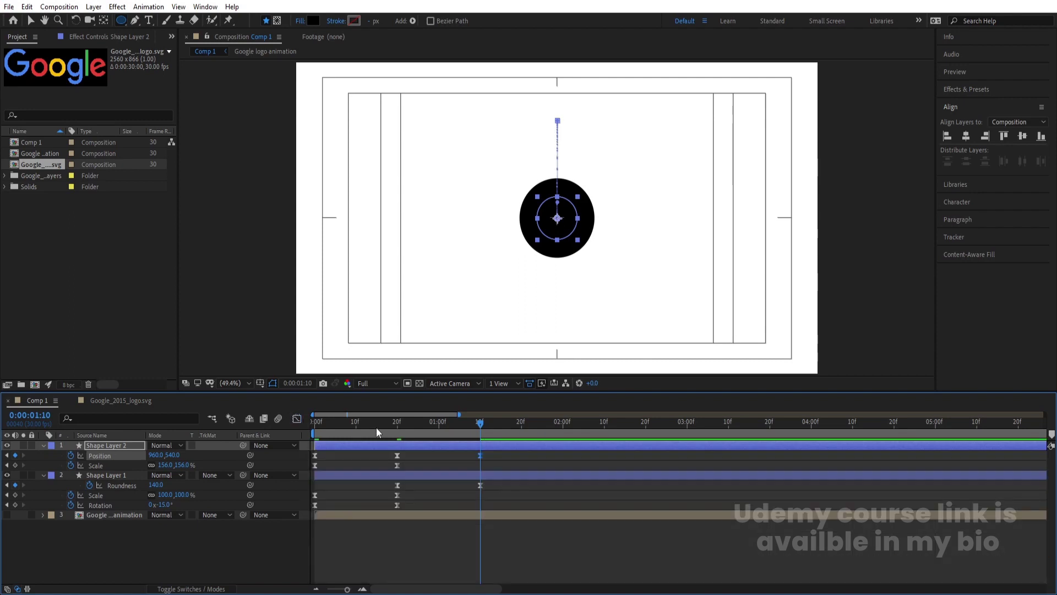
key(Home)
key(space)
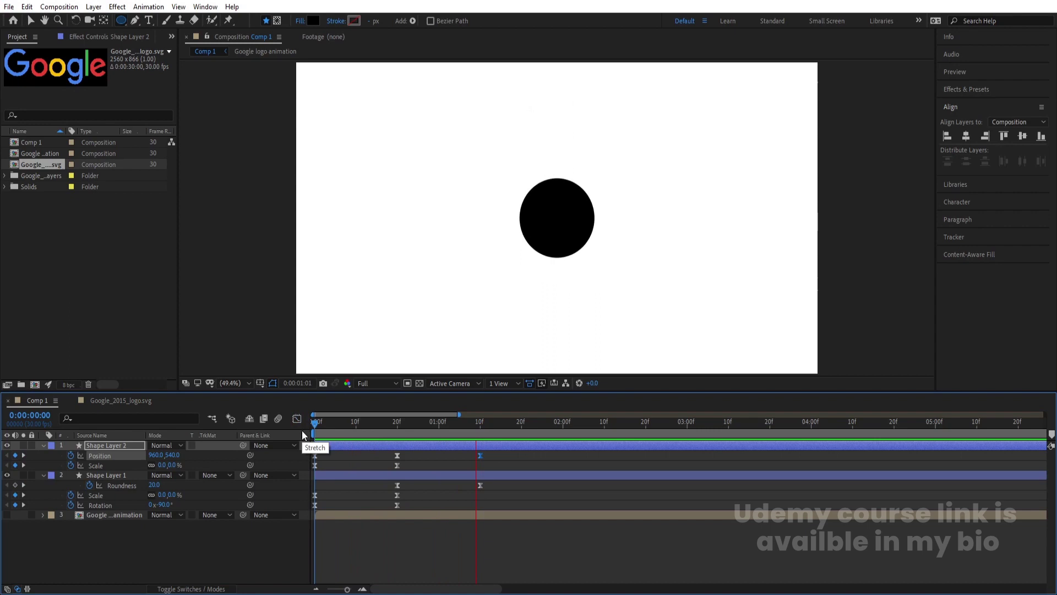
key(space)
- Duplicate the small circle's layer at 0:00:01:10 and delete the copy's Position and Scale keyframes
mouse_move(476, 428)
mouse_down()
mouse_move(402, 428)
mouse_move(478, 436)
mouse_up()
click(412, 450)
click(497, 441)
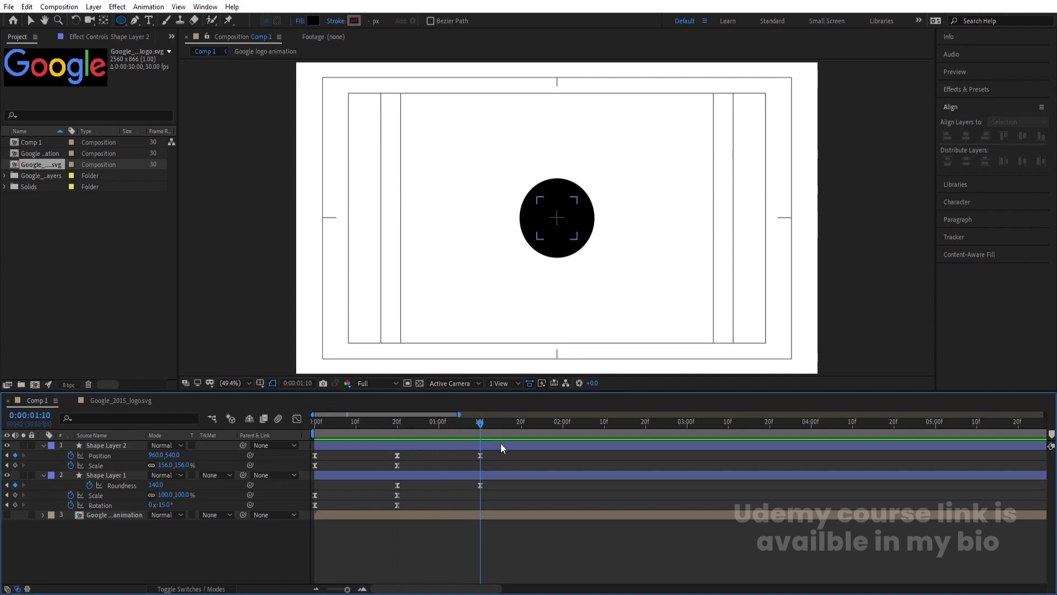
key(ctrl+d)
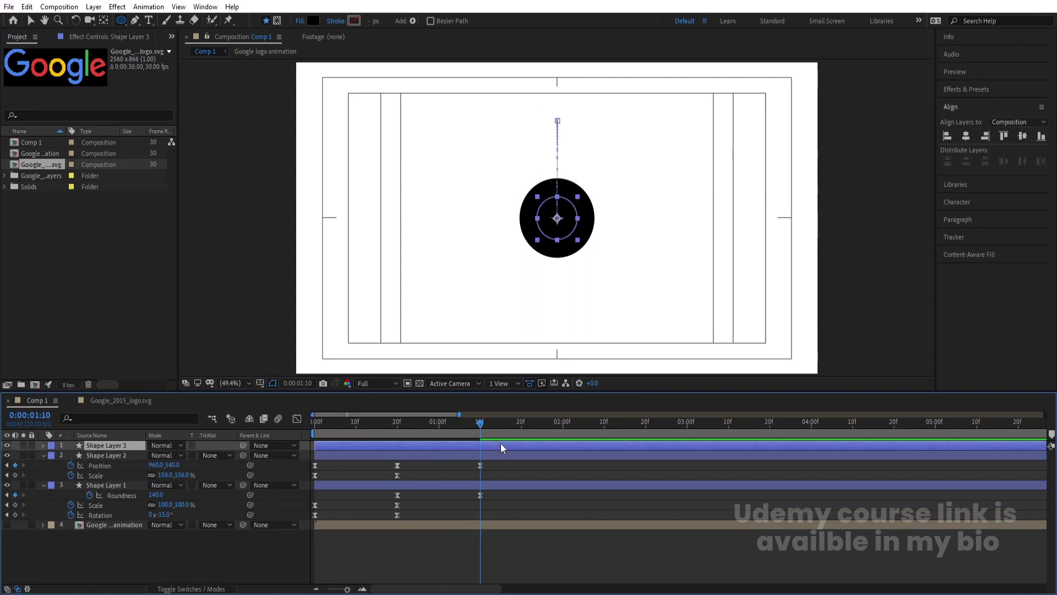
key(u)
drag(508, 454, 255, 465)
key(Delete)
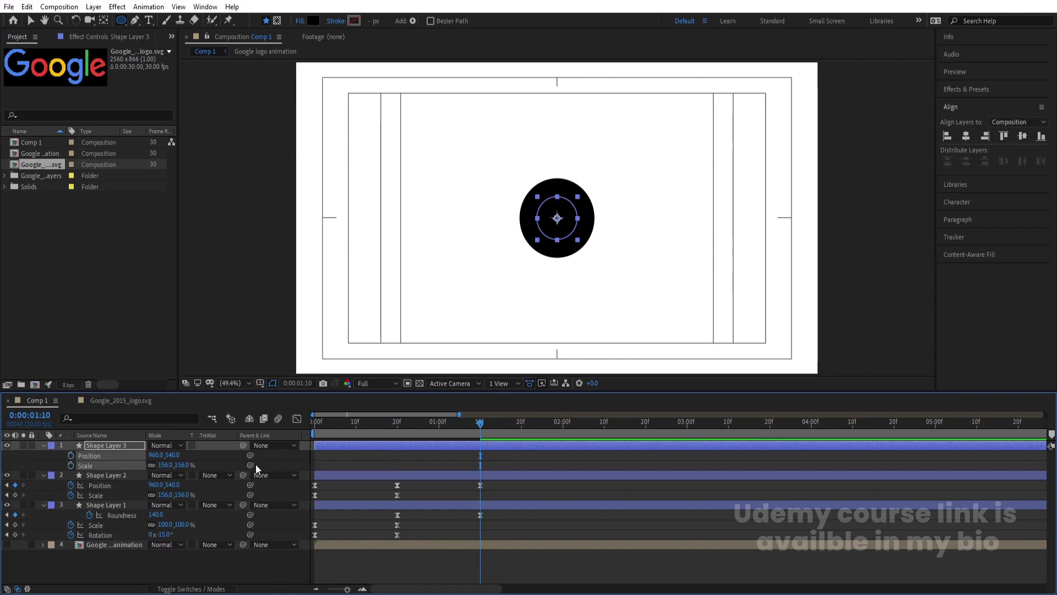
- Trim the duplicated circle's layer so it starts at 0:00:01:06
key(alt+bracketleft)
drag(485, 429, 462, 433)
key(alt+bracketleft)
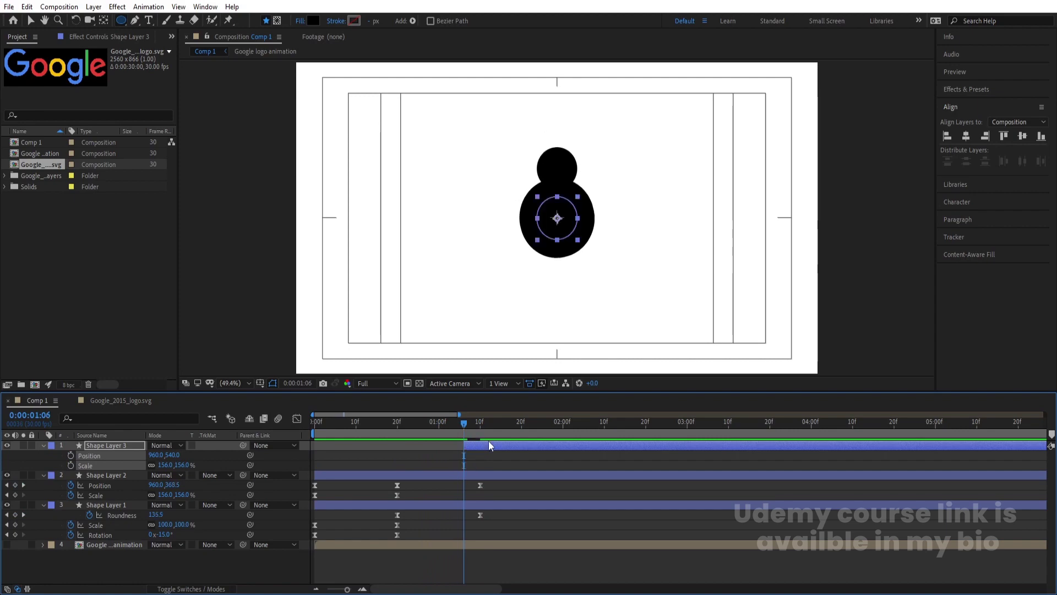
- Keyframe the duplicate's Position at 0:00:01:06 and move it horizontally left to about 522, 540 at 0:00:02:00
click(71, 456)
drag(534, 425, 564, 429)
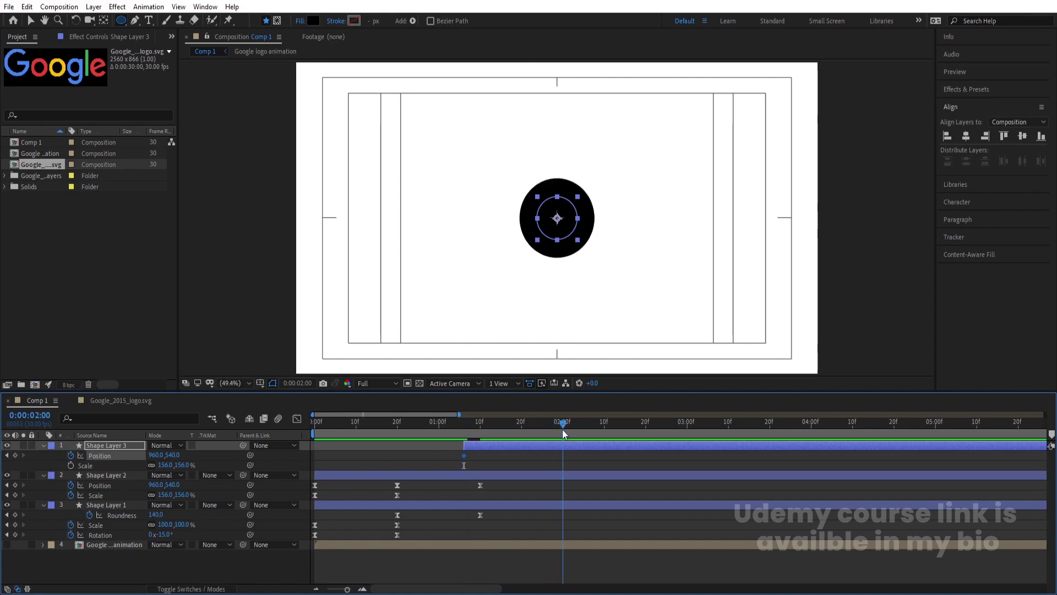
key(v)
drag(550, 224, 442, 234)
- Paste the duplicate's starting Position keyframe at 0:00:02:20, place the middle keyframe midway between the outer ones, and easy-ease all three
click(646, 424)
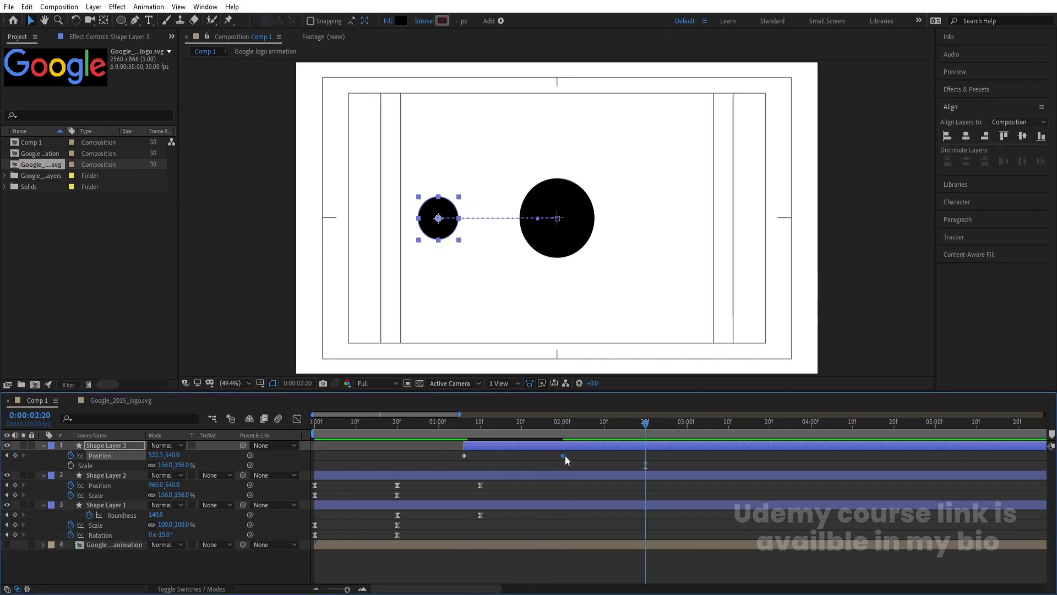
click(464, 456)
key(ctrl+c)
key(ctrl+v)
drag(455, 458, 646, 464)
key(F9)
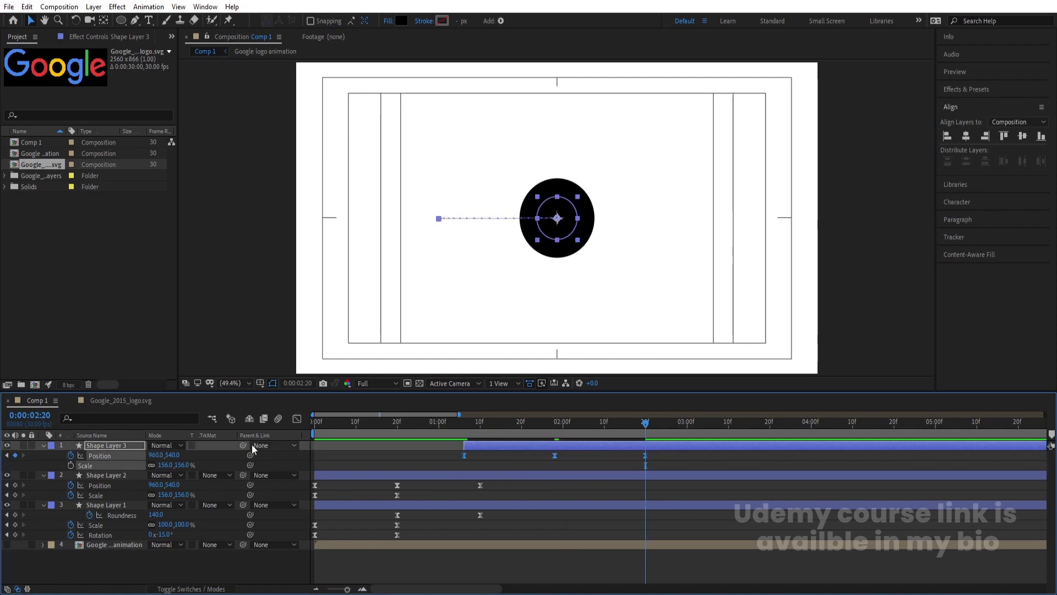
- Adjust the duplicate's Position speed curve so it peaks just after the first keyframe and just before the last
click(296, 418)
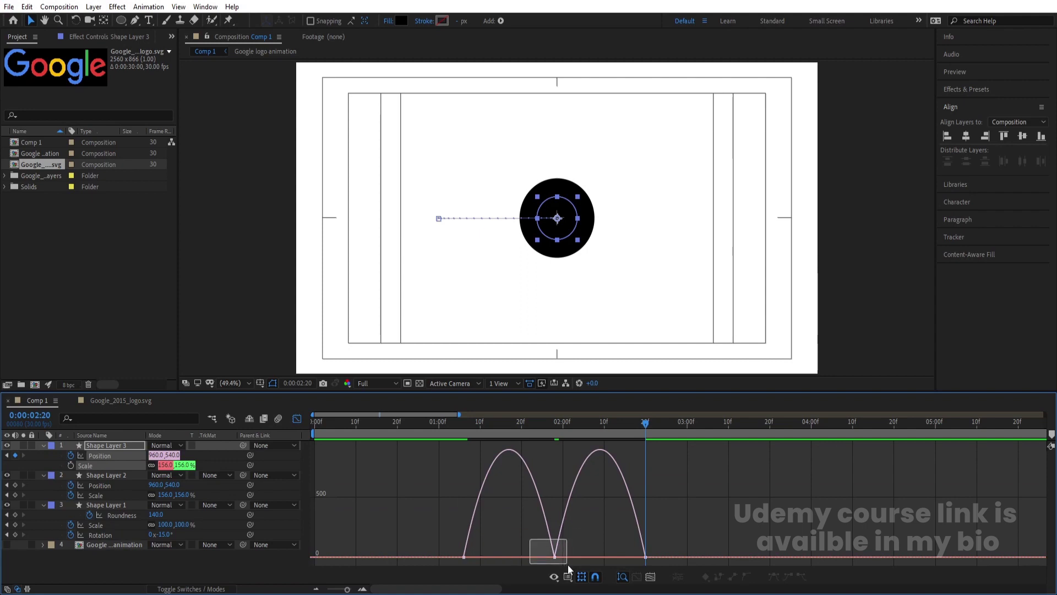
drag(540, 557, 644, 558)
drag(504, 546, 468, 557)
- Play the duplicate's sideways movement from 0:00:01:04 and the whole animation from 0:00:00:03
click(454, 430)
key(space)
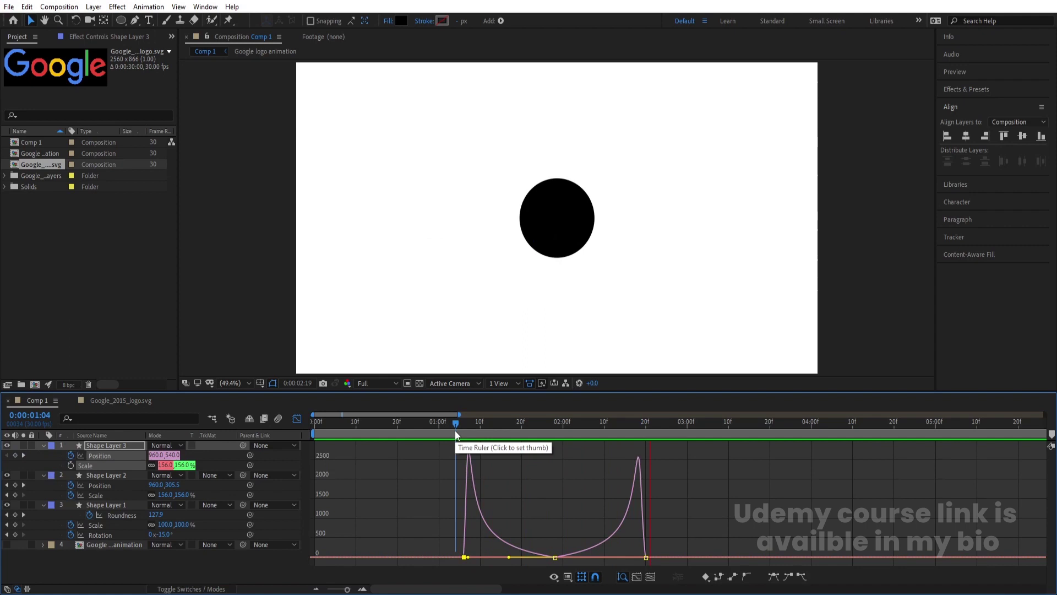
click(297, 418)
drag(436, 428, 327, 434)
key(space)
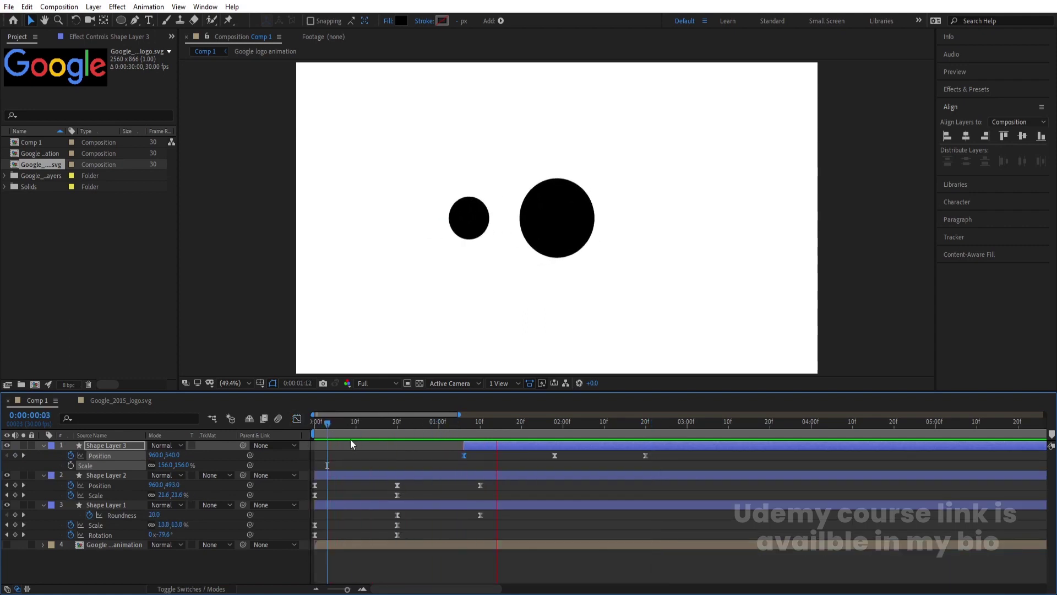
key(space)
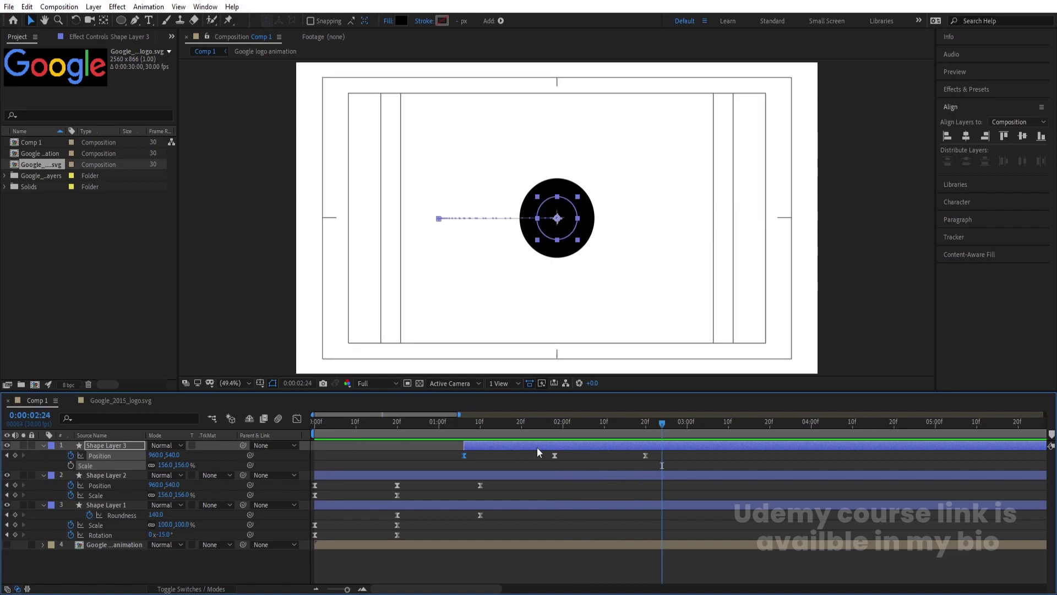
- Duplicate the upward-moving small circle's layer at 0:00:01:10 and place the copy at the top of the layer stack
click(507, 467)
key(u)
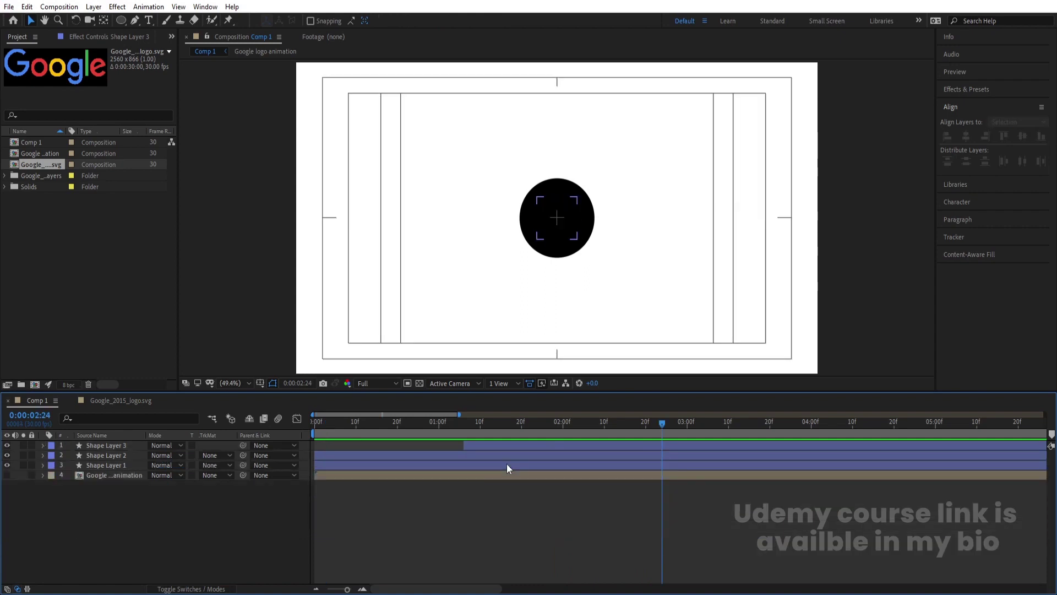
drag(453, 428, 466, 430)
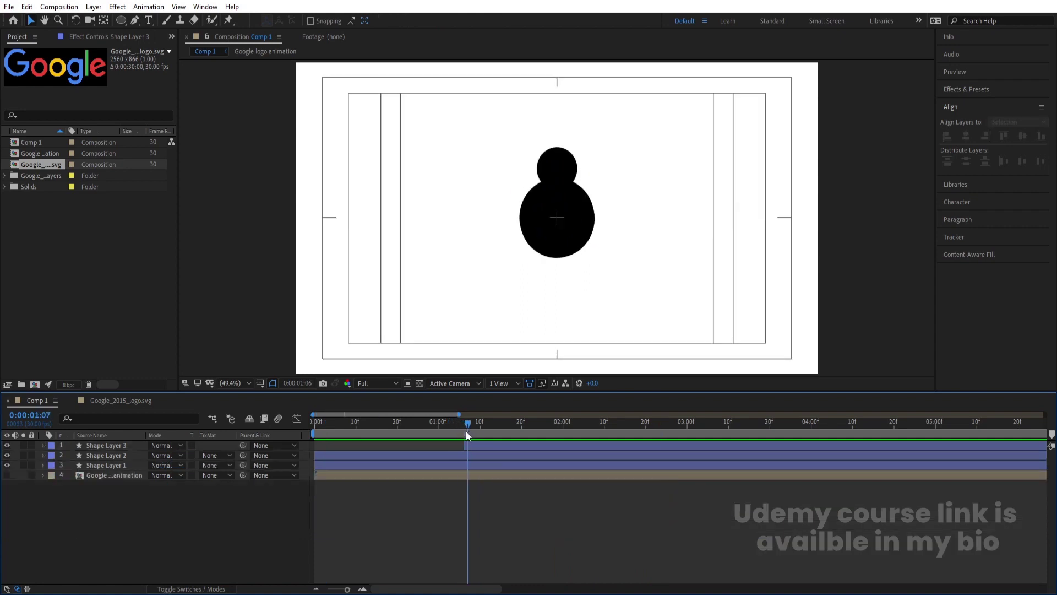
click(556, 179)
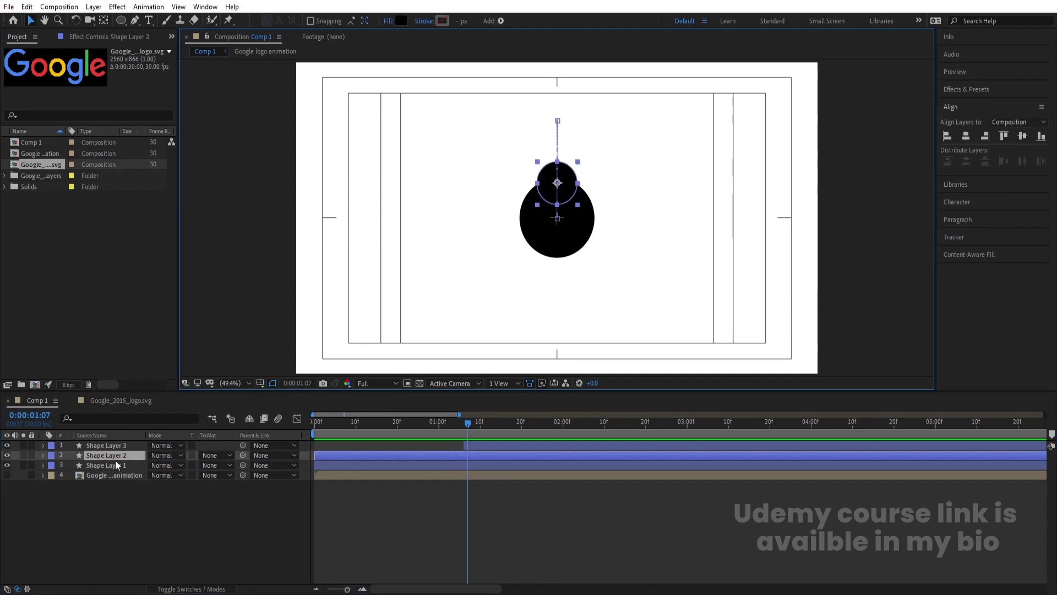
drag(469, 425, 481, 426)
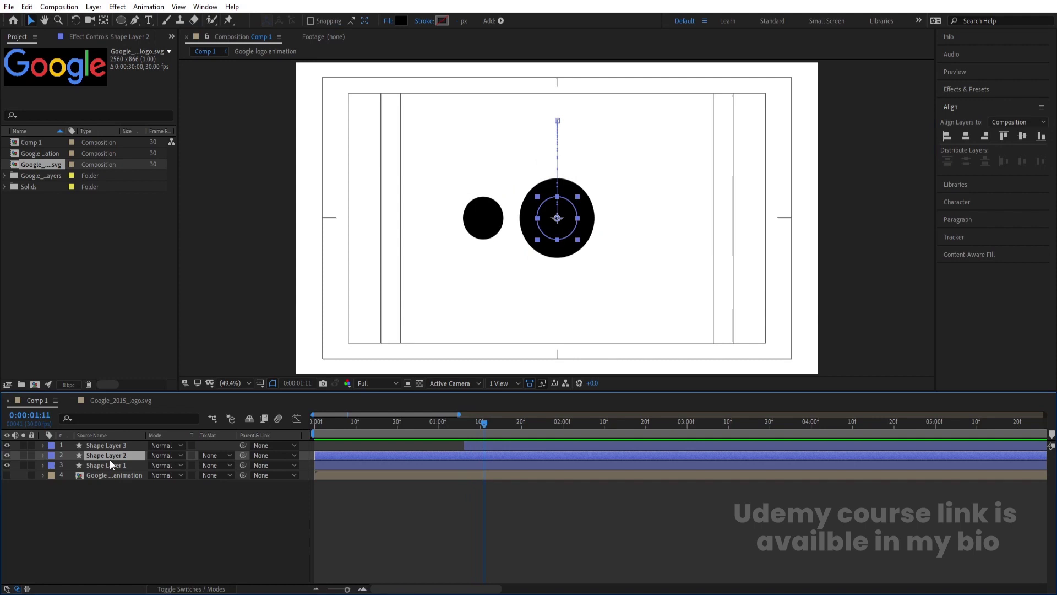
key(u)
key(j)
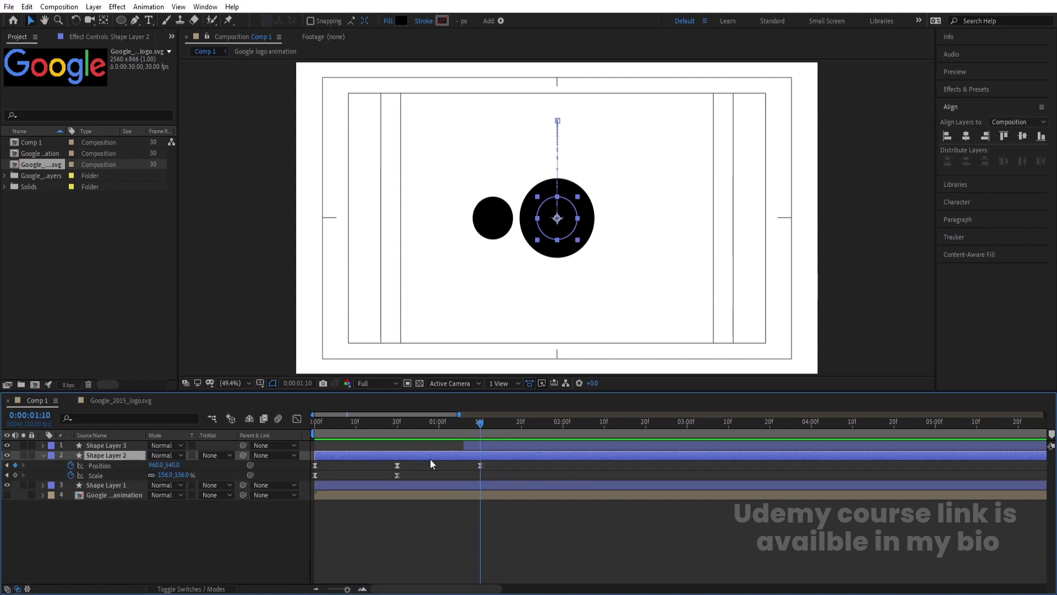
key(ctrl+d)
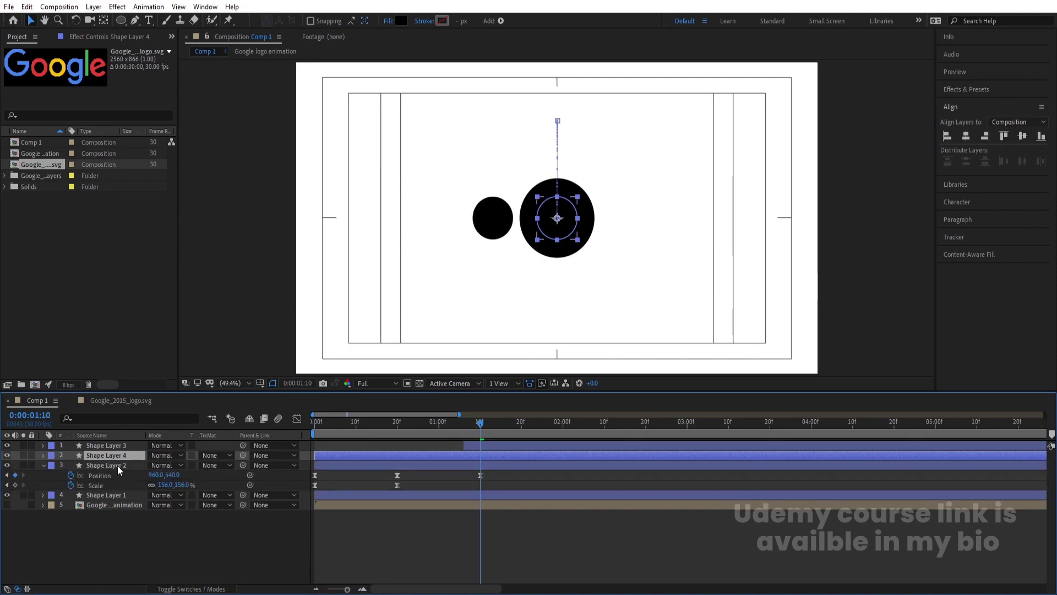
drag(113, 460, 98, 445)
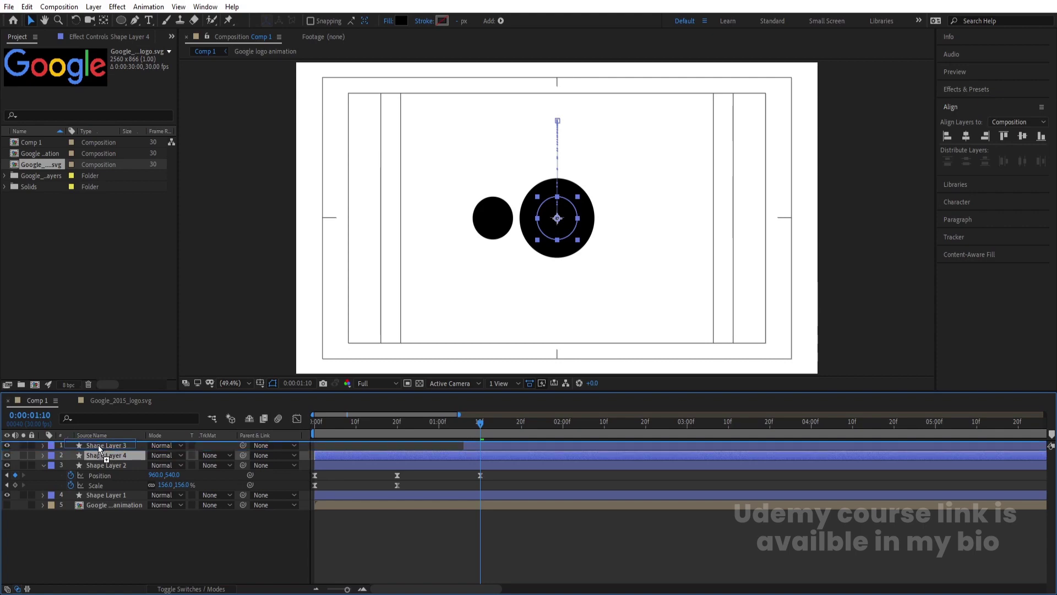
- Remove the copy's Position and Scale keyframes and trim its layer to start at 0:00:01:10
key(u)
click(100, 456)
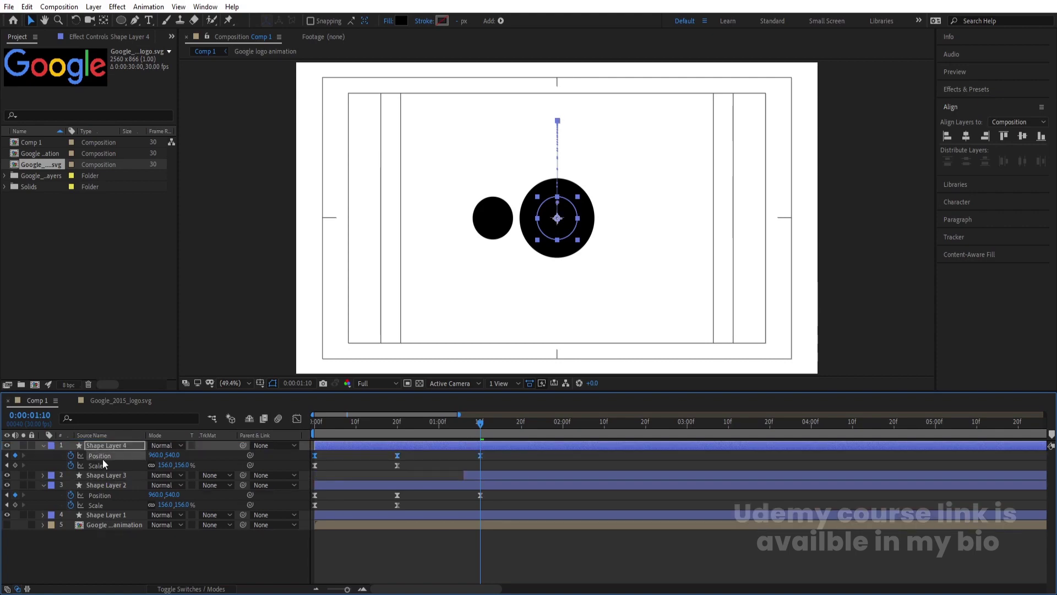
key(Delete)
click(124, 463)
key(Delete)
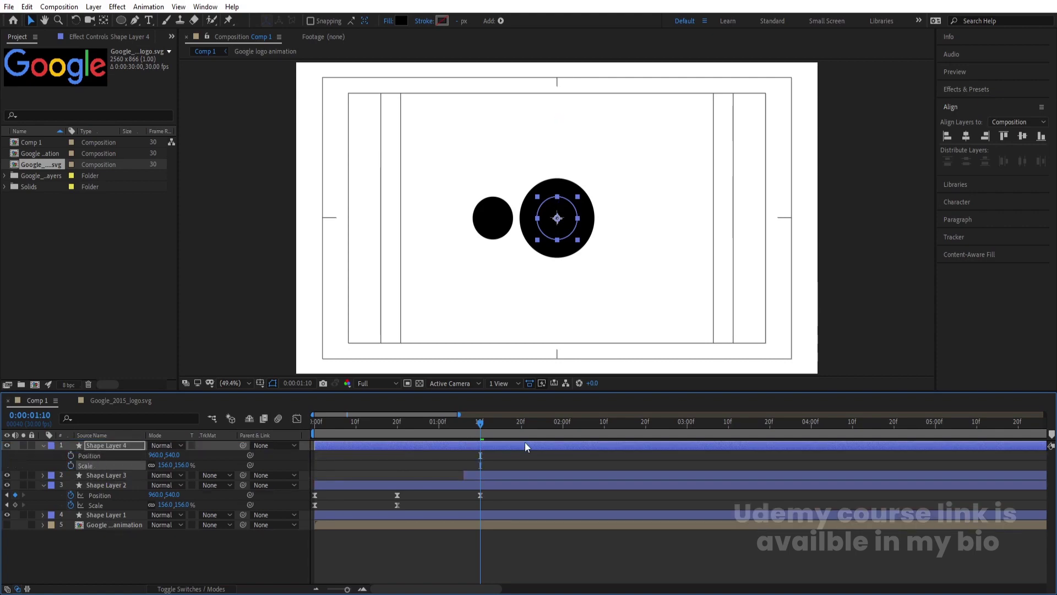
key(alt+bracketleft)
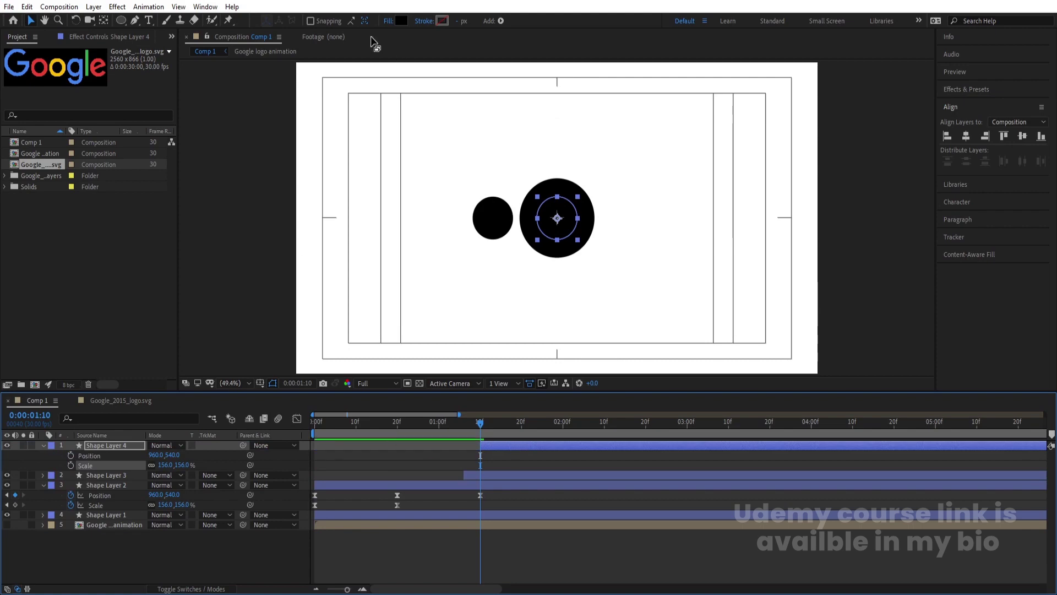
- Set the copied circle's fill to None and give it a black stroke 10 px wide
click(388, 21)
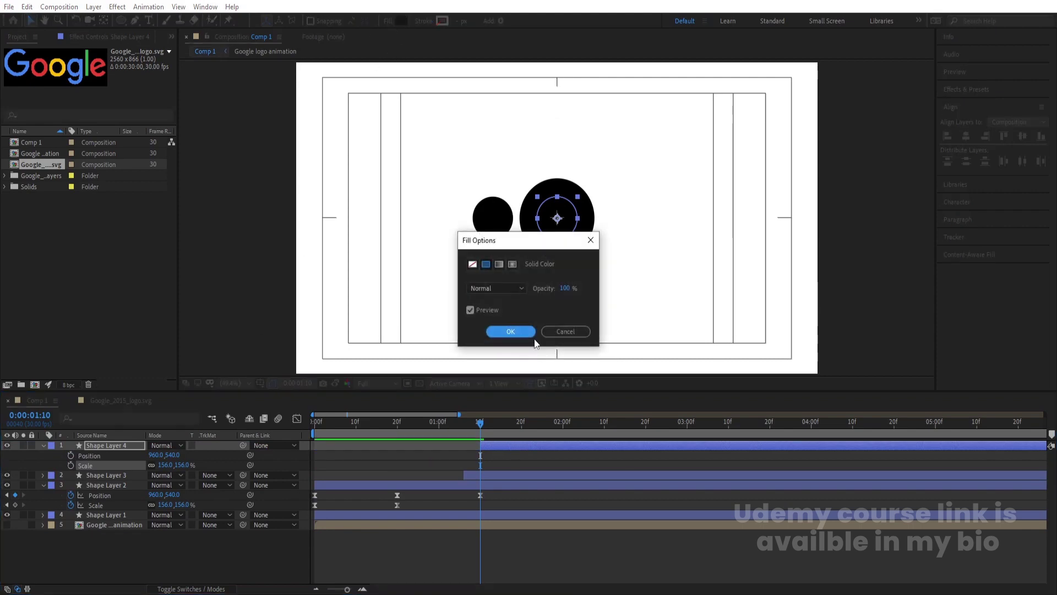
click(476, 265)
click(506, 331)
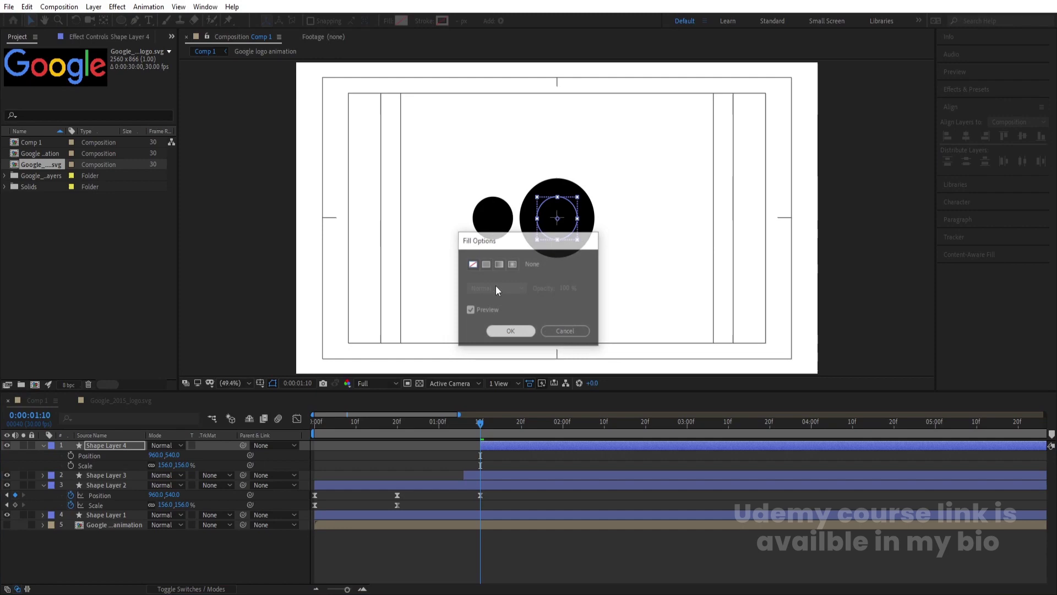
click(441, 21)
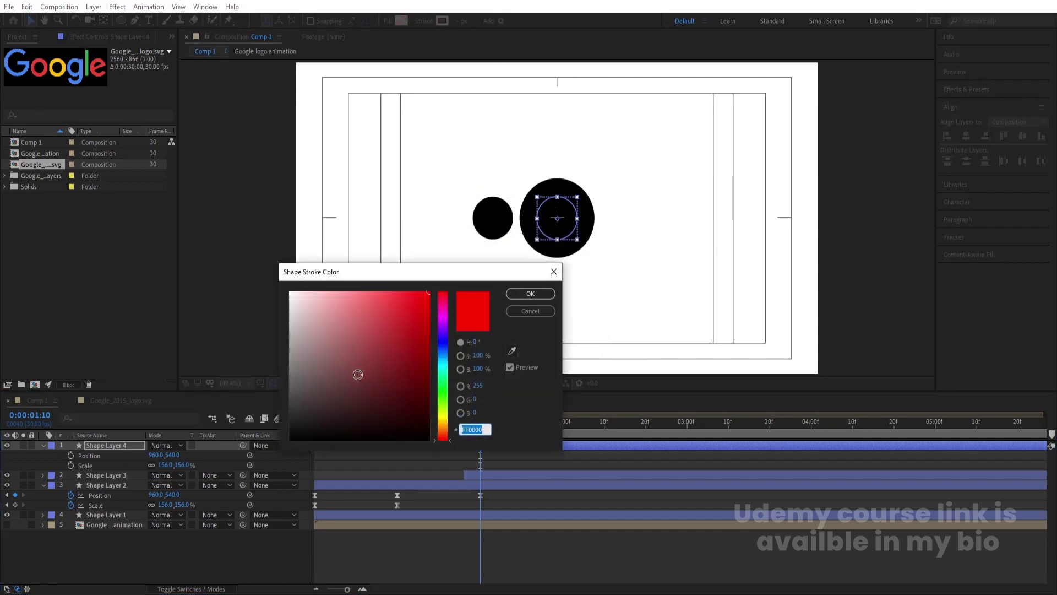
drag(358, 372, 277, 456)
click(530, 294)
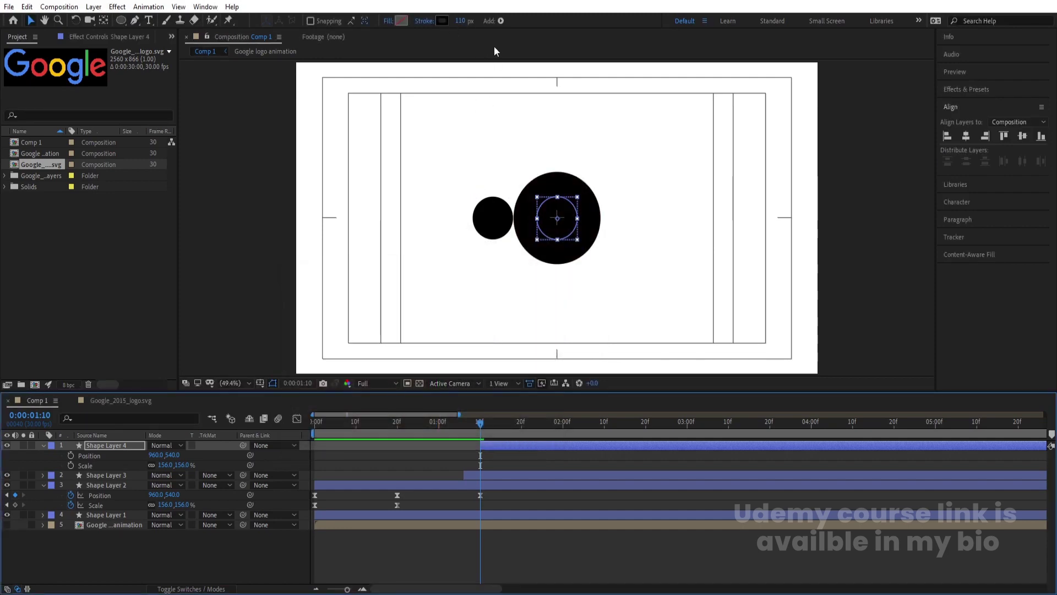
drag(467, 20, 463, 21)
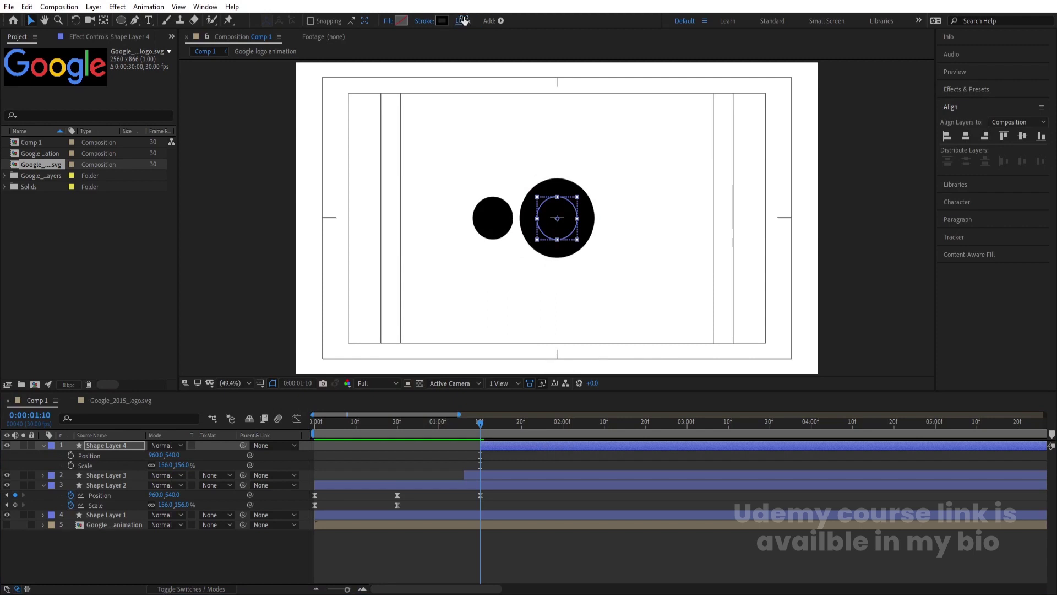
- Keyframe the ring's Scale at 156% at 0:00:01:10 and 742% at 0:00:02:00, and thin its stroke to 1 px
key(s)
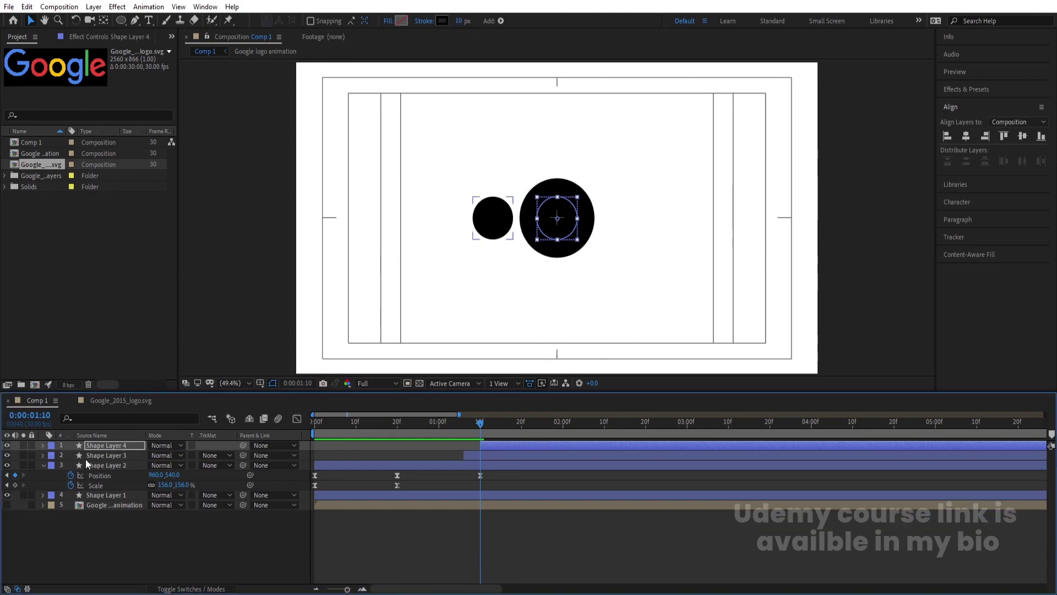
click(70, 455)
key(shift+Page_Down)
key(shift+Page_Down)
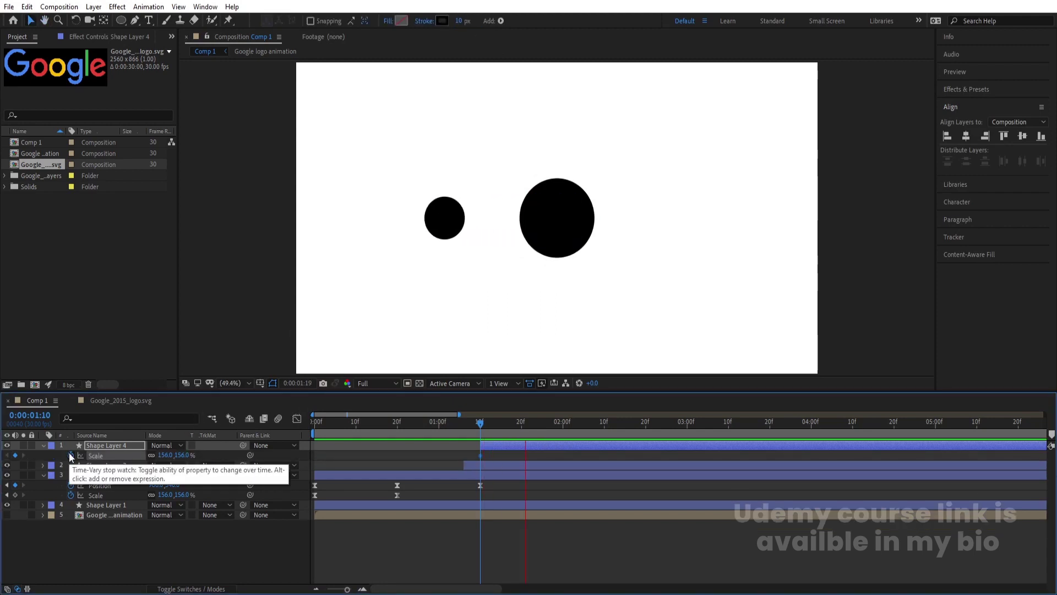
drag(165, 456, 417, 385)
drag(459, 21, 458, 24)
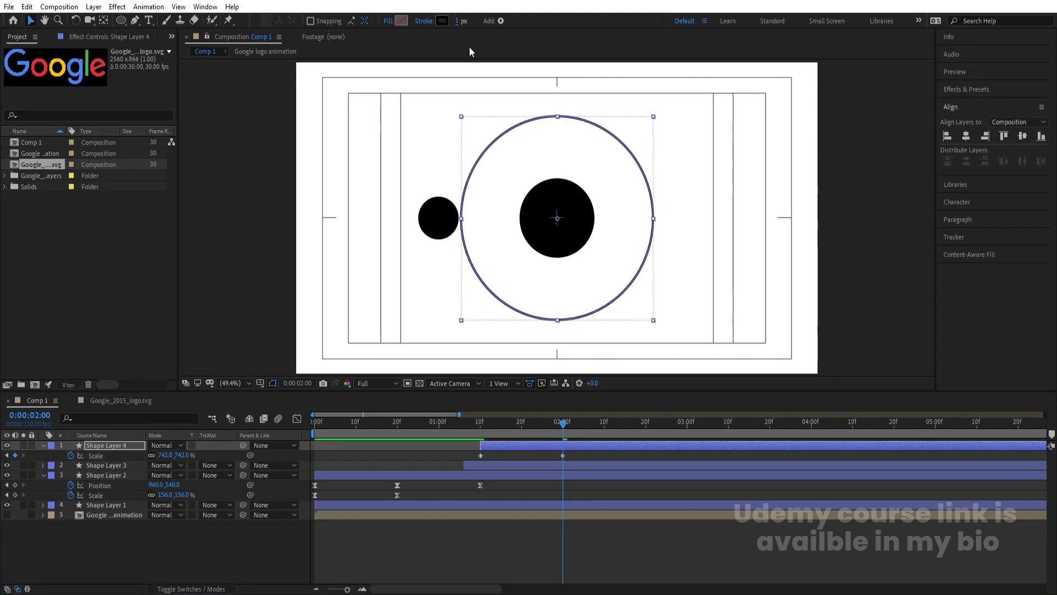
- Easy-ease both Scale keyframes of the ring and reshape their speed curve so the expansion is fastest near its start
drag(468, 452, 613, 455)
key(minus)
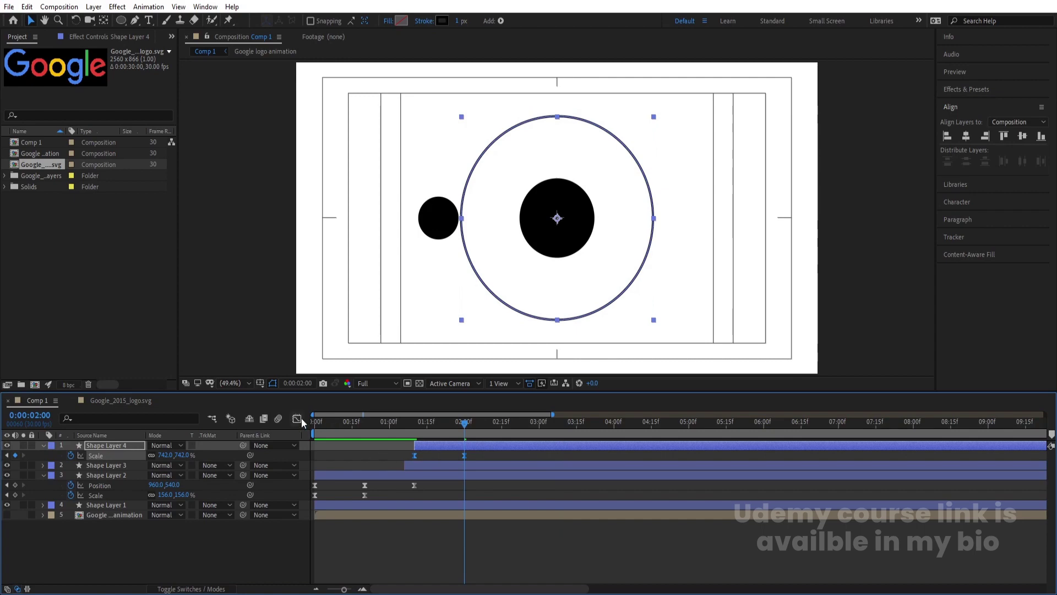
click(297, 418)
drag(497, 523, 409, 556)
click(296, 420)
- Play the animation from the beginning to review the ring's expansion
drag(443, 425, 315, 425)
key(space)
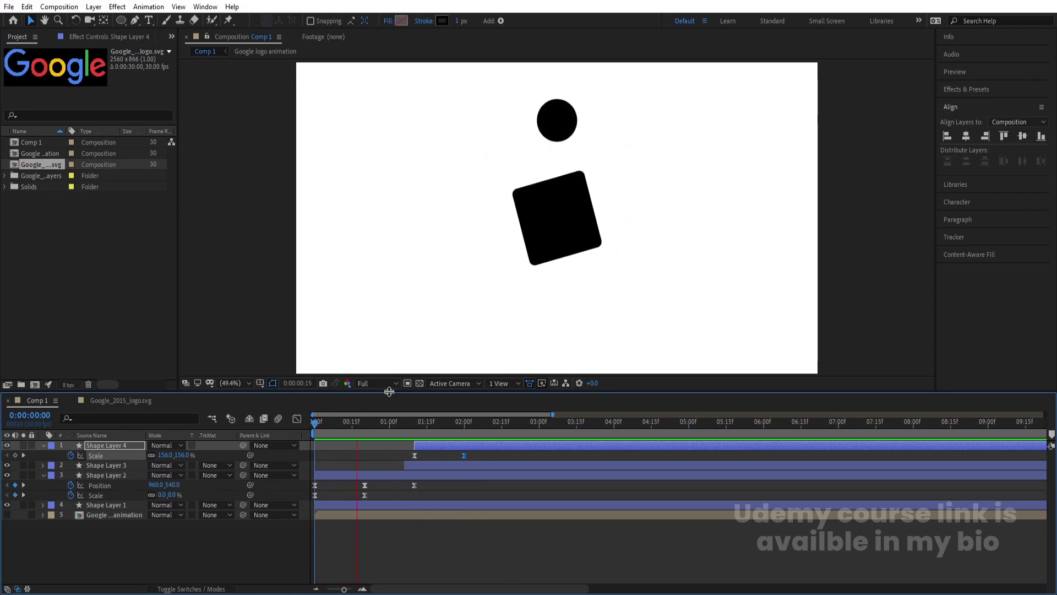
click(441, 421)
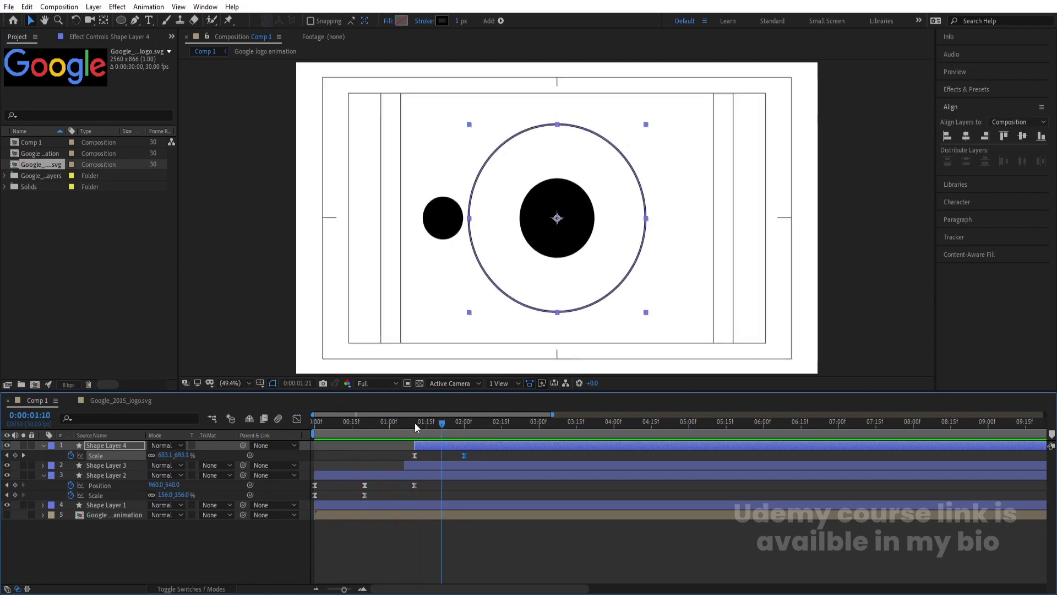
- Shift the ring's layer to start at 0:00:01:06 and play the whole animation from the first frame
drag(417, 425, 405, 424)
key(bracketleft)
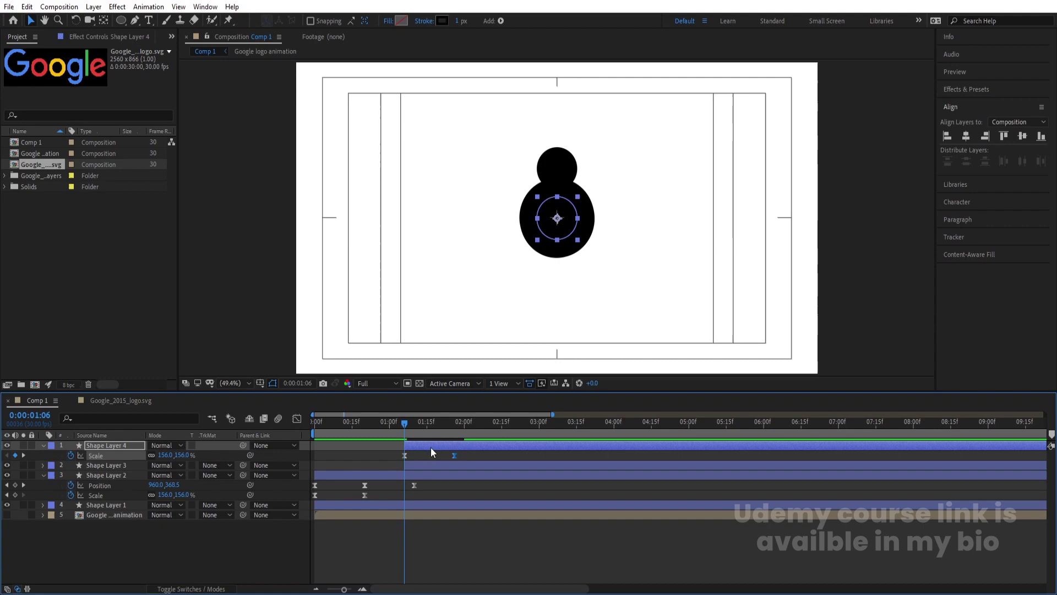
key(space)
key(space)
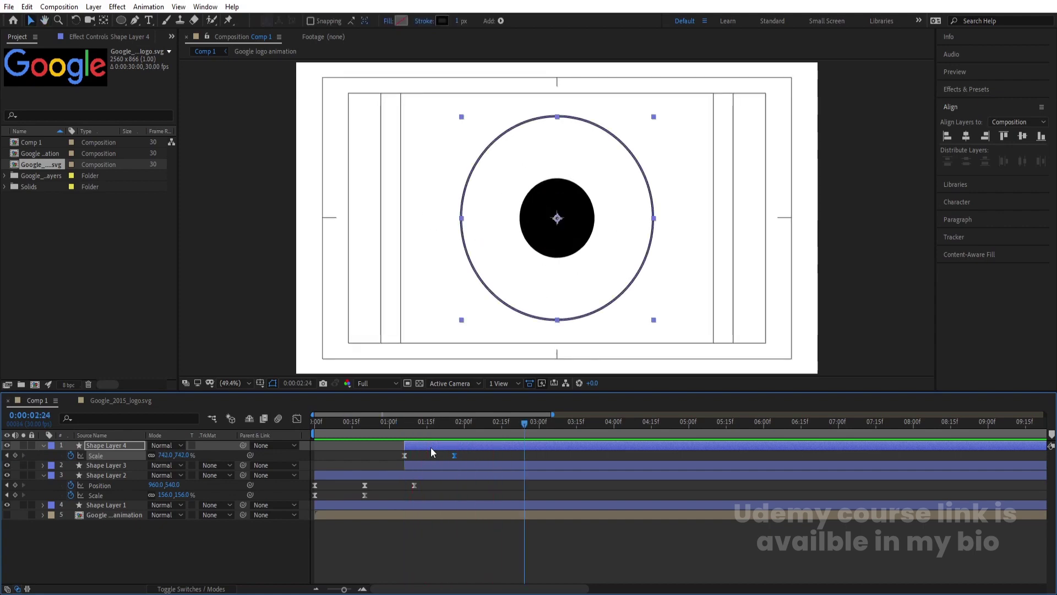
key(Home)
key(space)
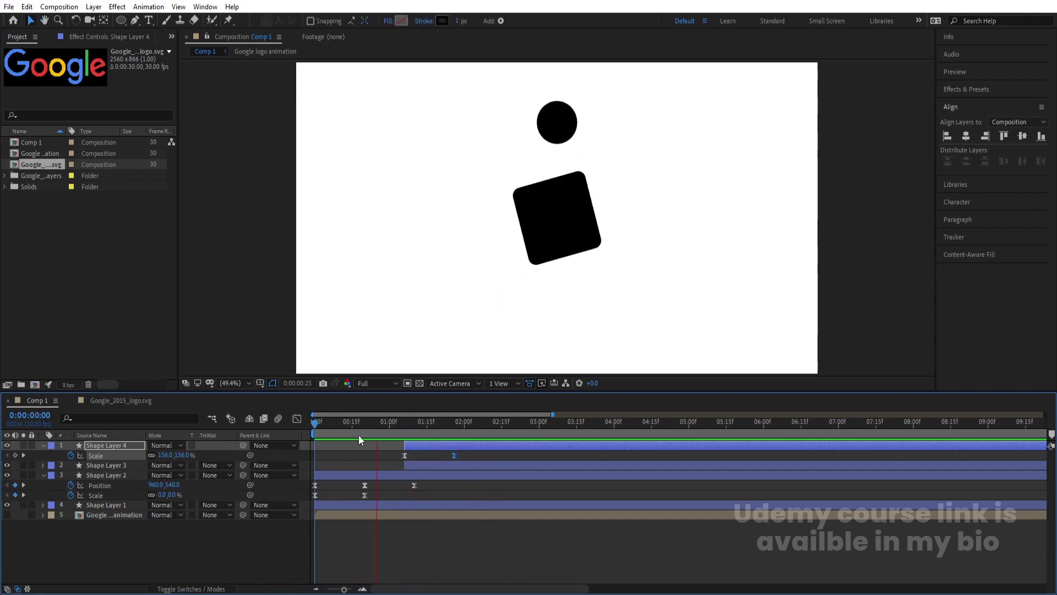
key(space)
click(358, 524)
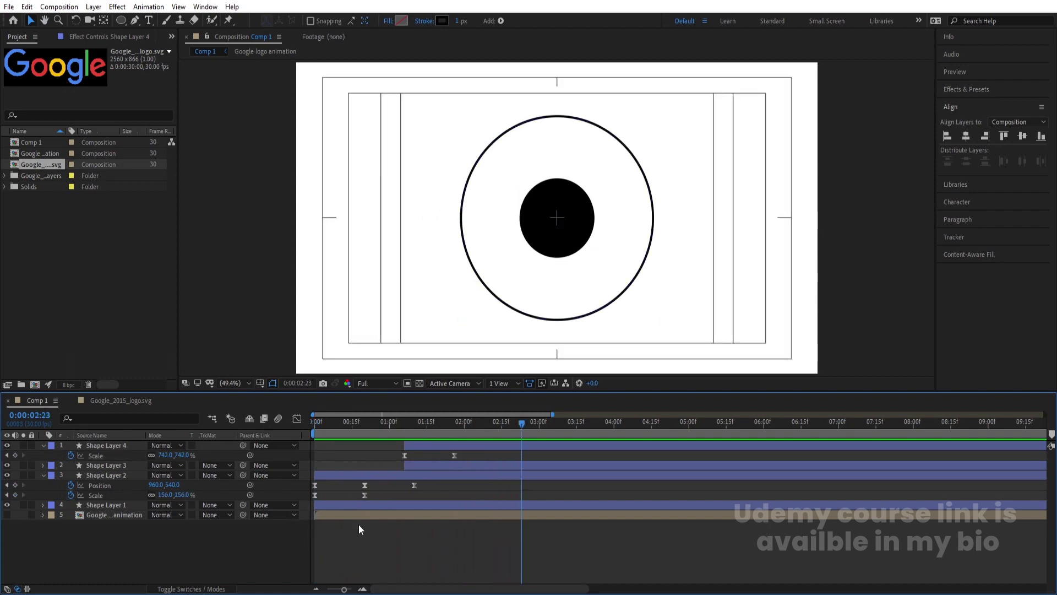
- Show the Google logo animation layer and fill the morphing square with blue 4285F4 sampled from the letter G
click(6, 515)
drag(361, 424, 336, 434)
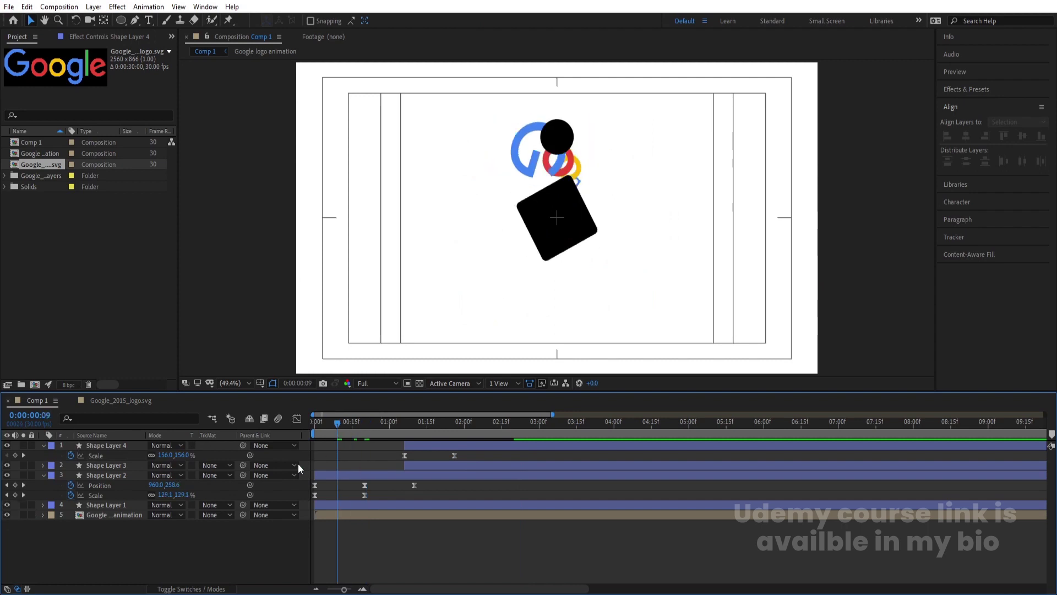
click(132, 502)
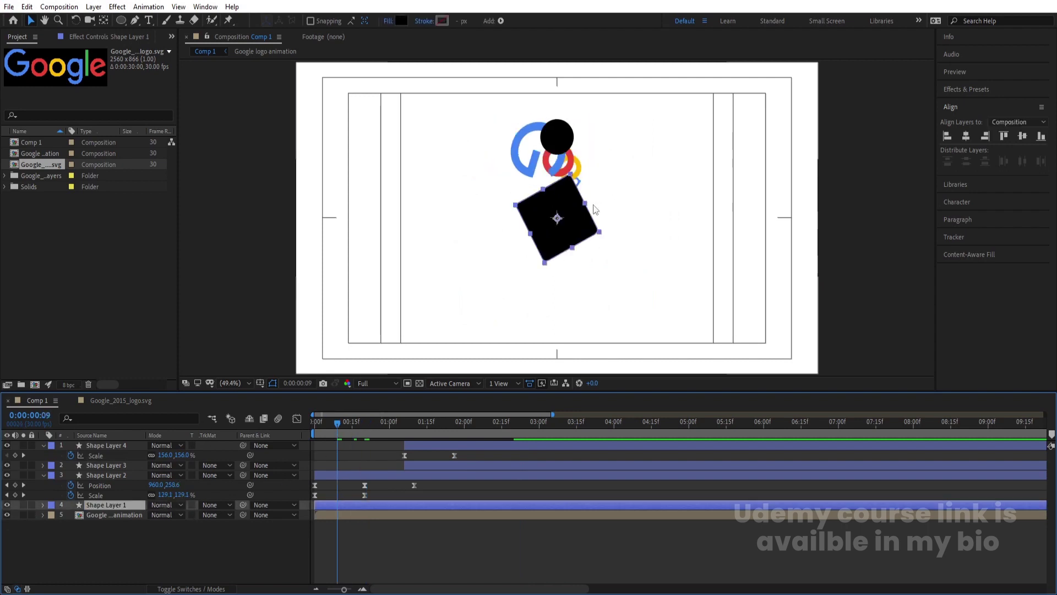
click(399, 21)
click(512, 353)
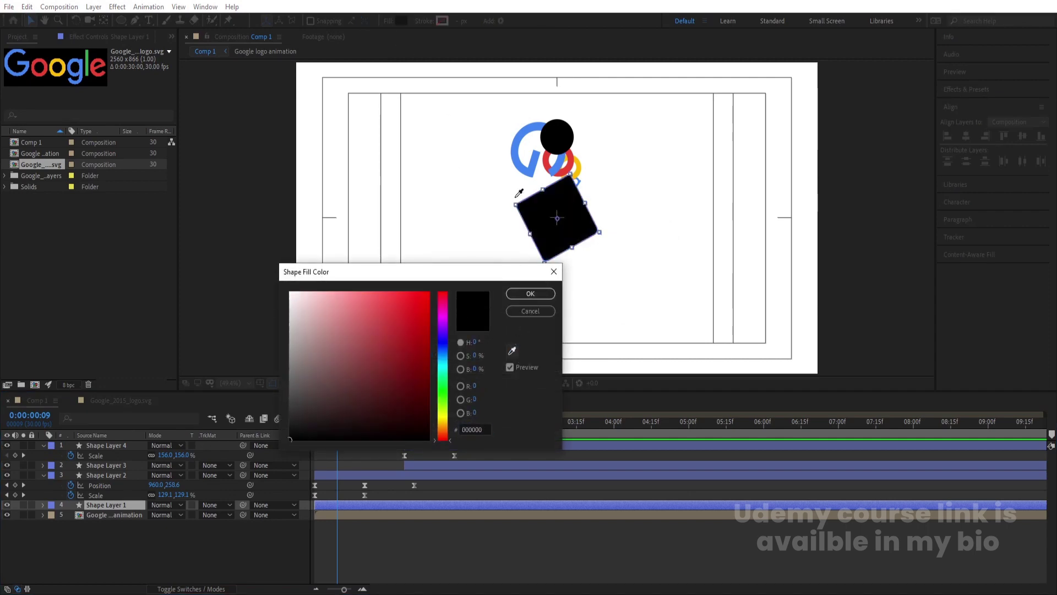
click(519, 161)
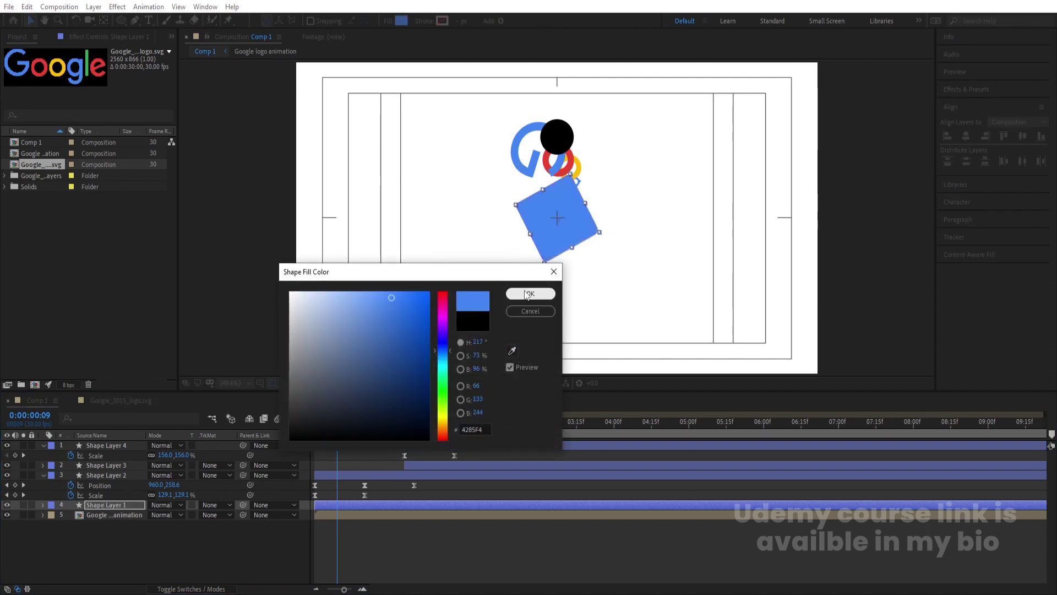
click(530, 294)
- Fill the small upward-moving circle with the red of the logo's letter o
click(348, 476)
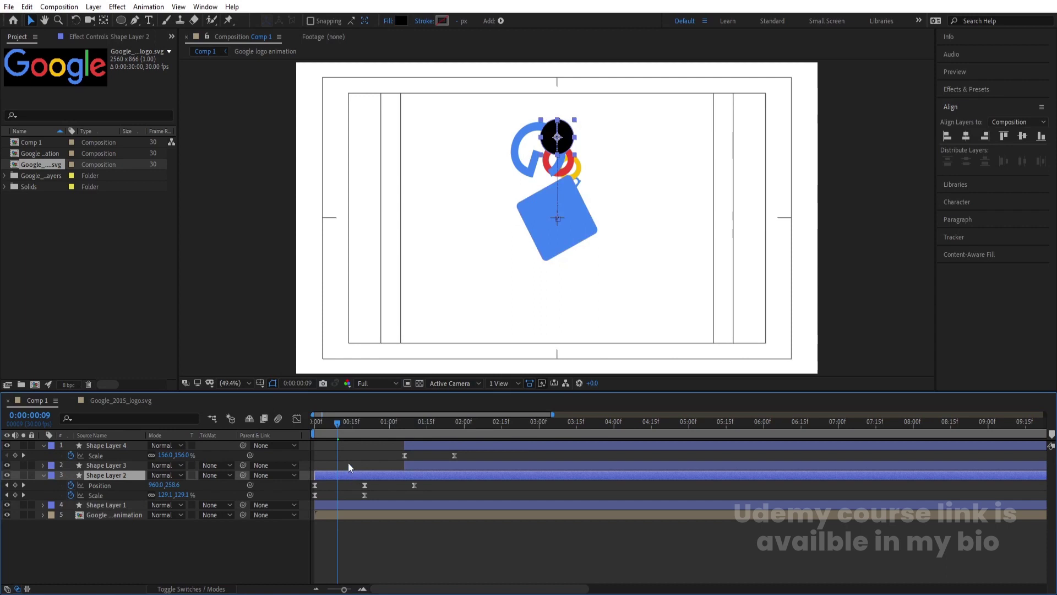
drag(339, 425, 347, 425)
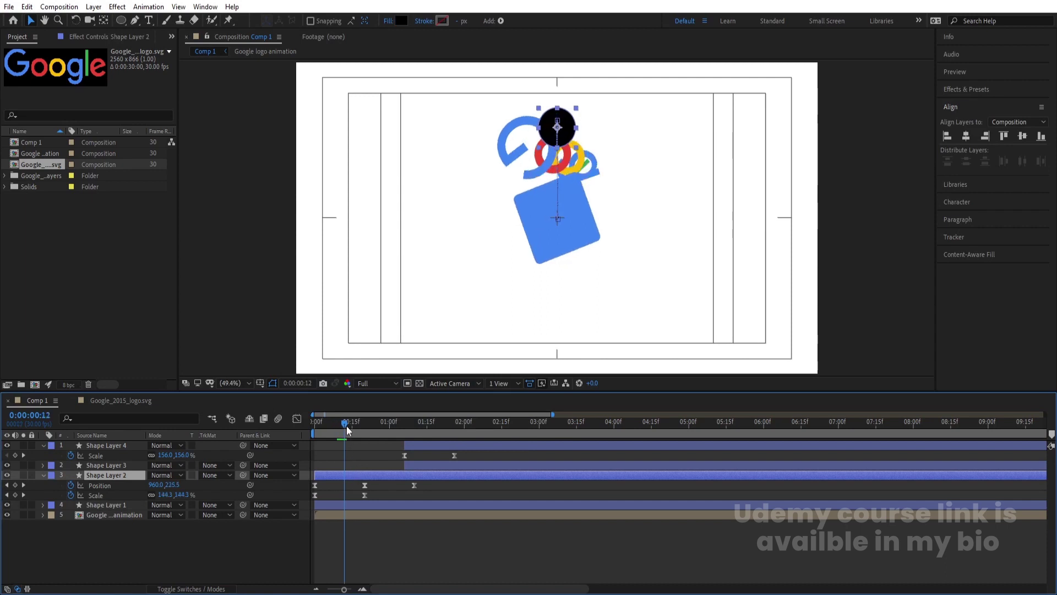
click(403, 21)
text(EA4335)
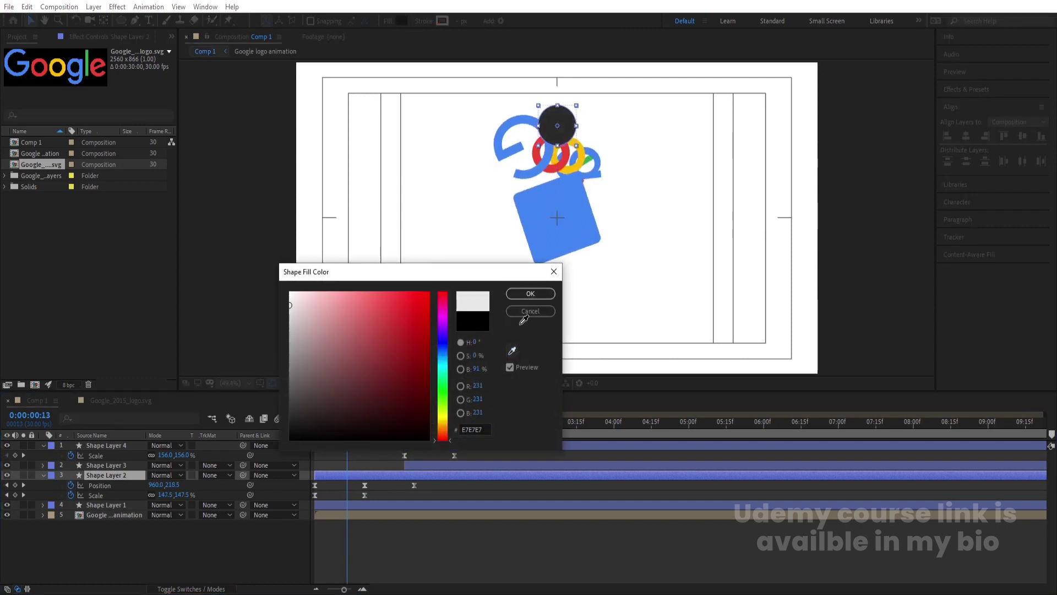
click(517, 291)
- Set the label colour of the small red circle's layer to Red in the timeline
drag(344, 423, 398, 427)
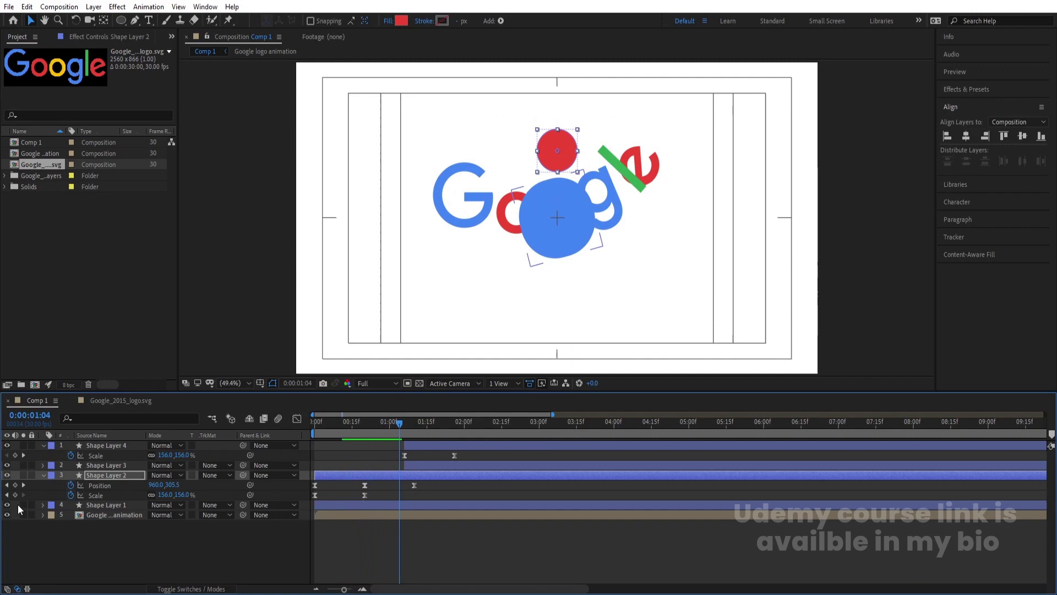
click(90, 506)
click(100, 478)
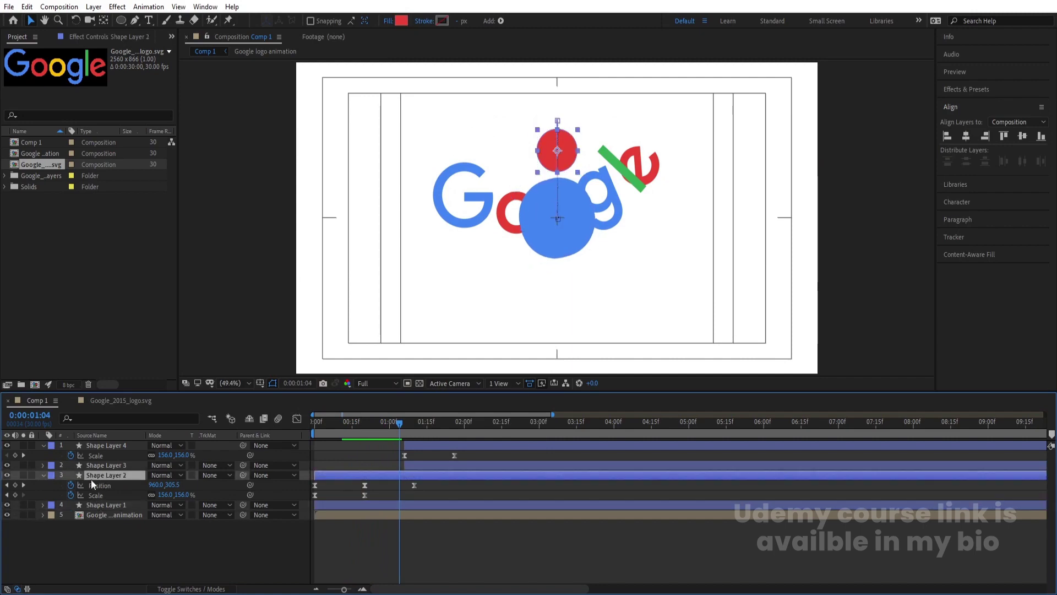
click(51, 475)
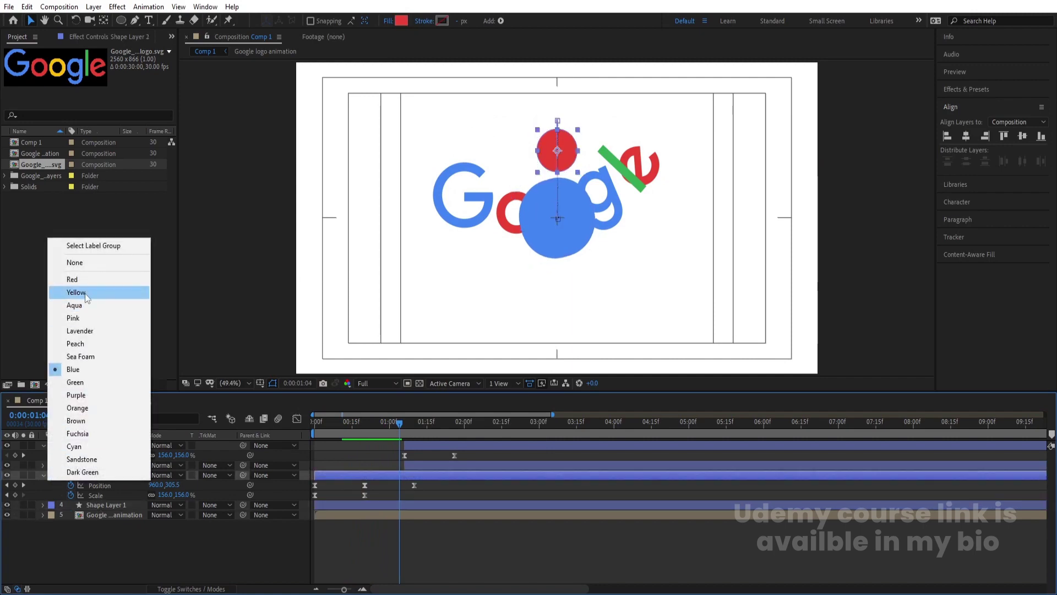
click(73, 280)
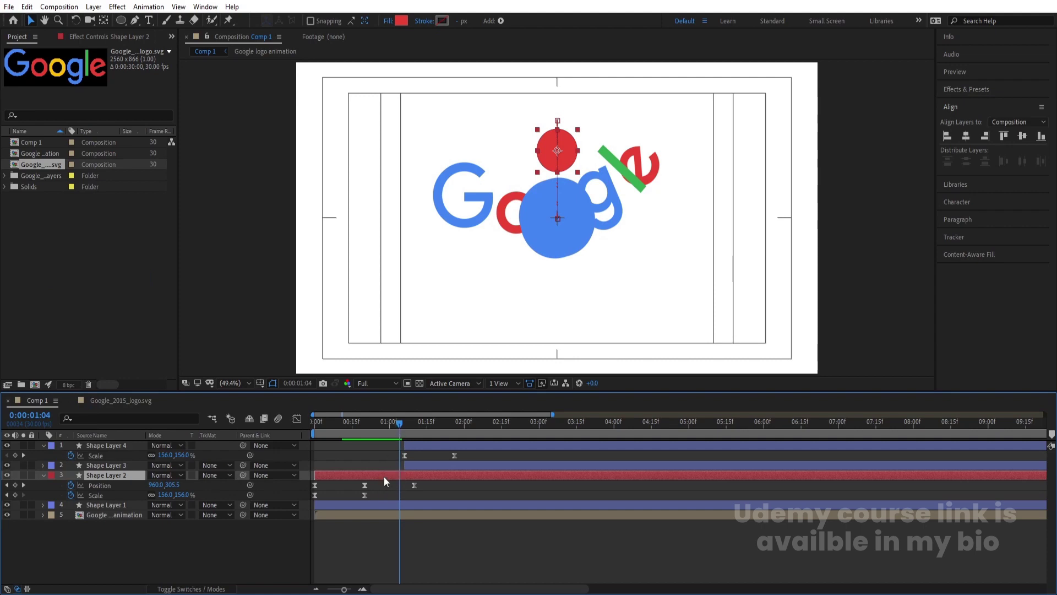
- Duplicate the red circle's layer and give the copy a Yellow label
key(ctrl+d)
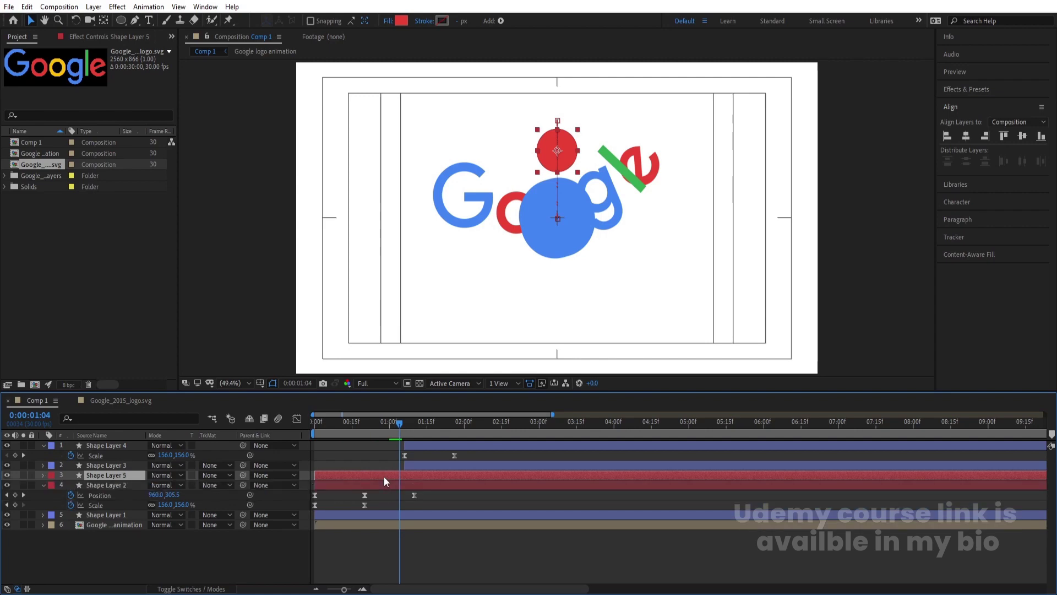
click(53, 477)
click(77, 294)
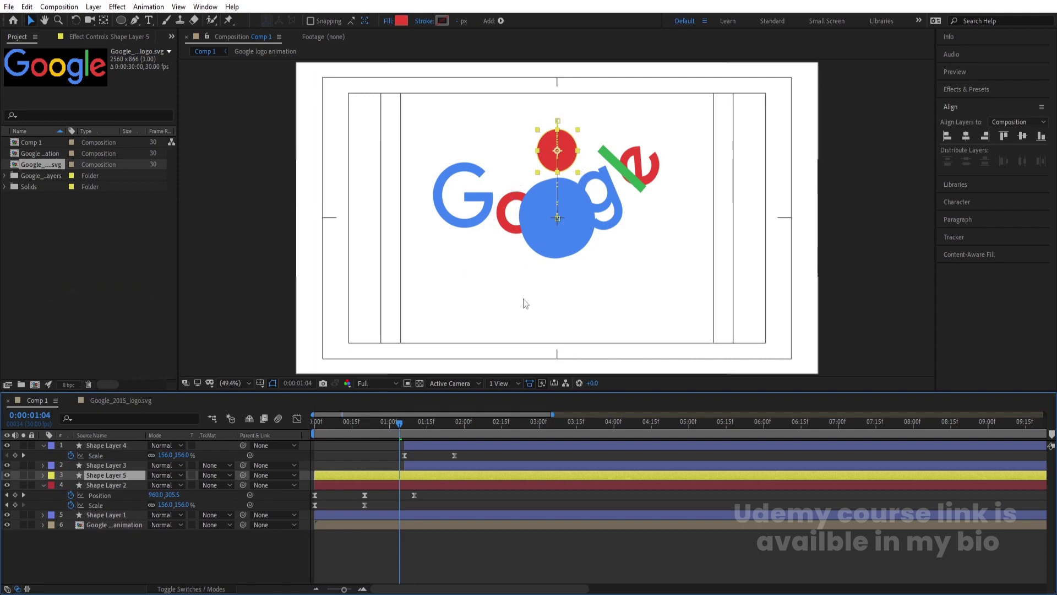
- Fill the duplicated circle with yellow FBBC05 sampled from the logo's second letter o
mouse_move(381, 431)
mouse_down()
mouse_move(419, 430)
mouse_move(376, 428)
mouse_up()
click(402, 21)
click(512, 351)
click(577, 161)
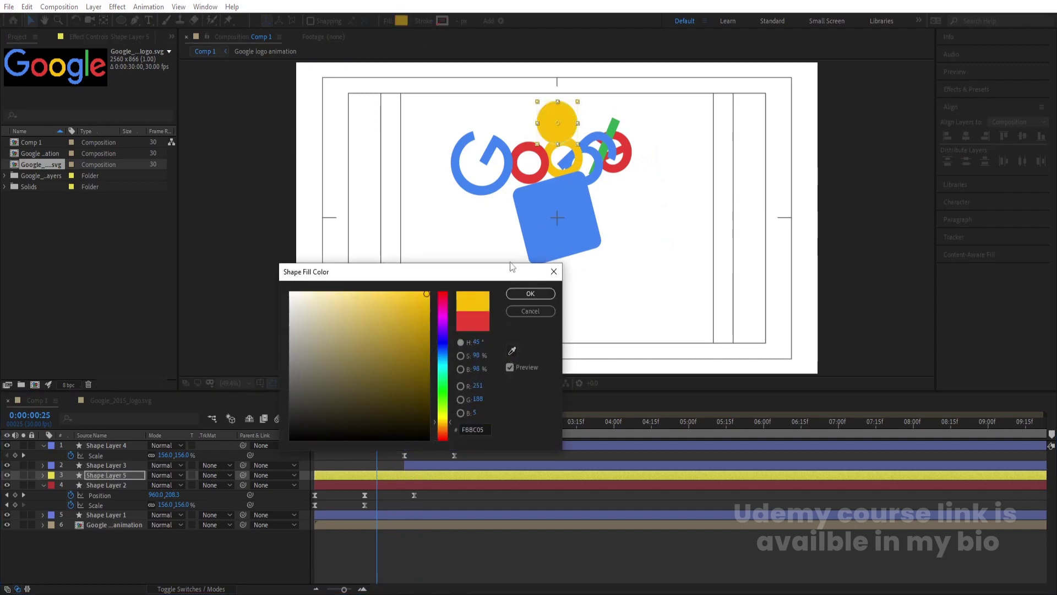
click(530, 294)
- Collapse the layers' keyframed properties at 0:00:00:20 and move the red circle's layer below the blue square's layer
mouse_move(370, 429)
mouse_down()
mouse_move(296, 422)
mouse_move(362, 427)
mouse_up()
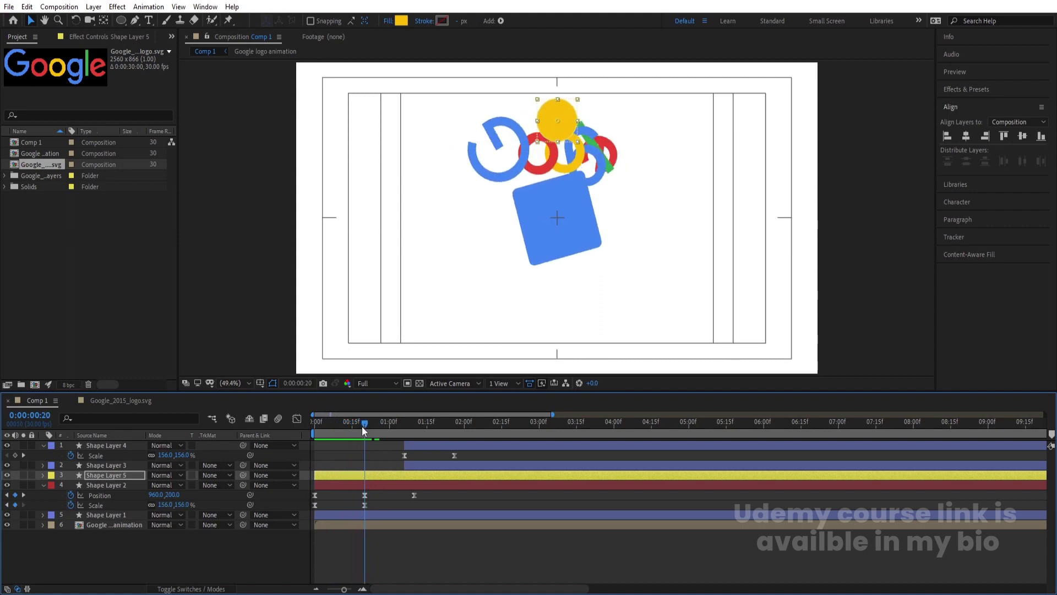
click(367, 465)
key(u)
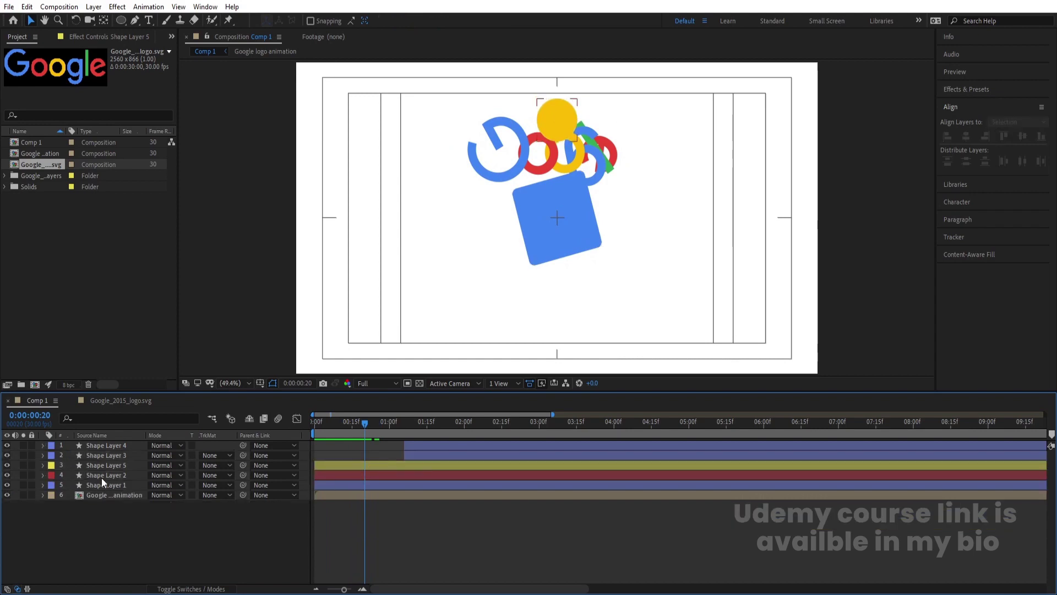
click(101, 476)
drag(102, 477, 111, 487)
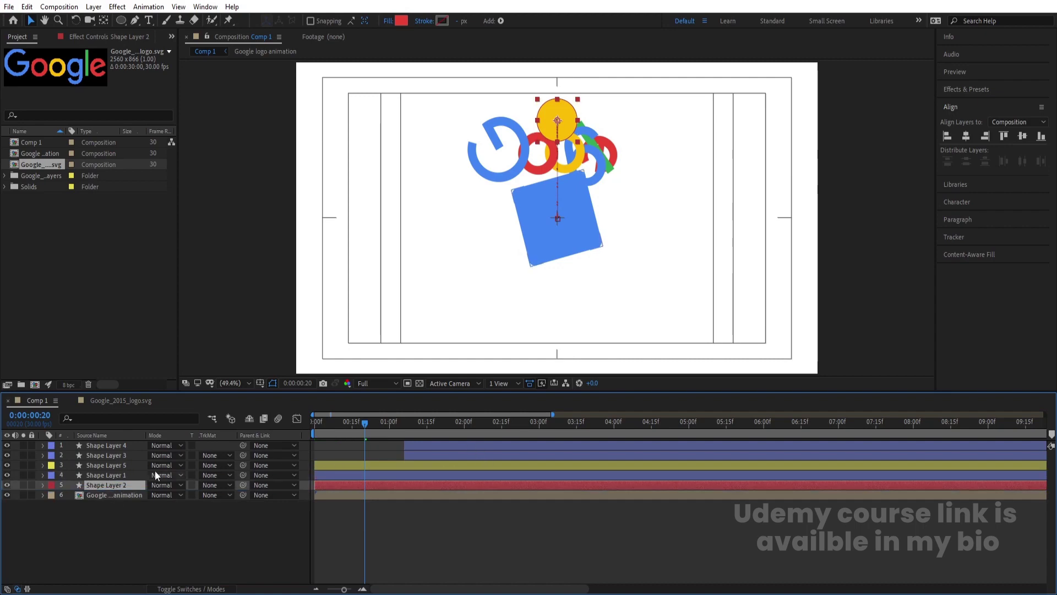
- Hide the Google logo animation layer, duplicate the blue square's layer directly above the yellow circle and rename the copy mask
click(106, 476)
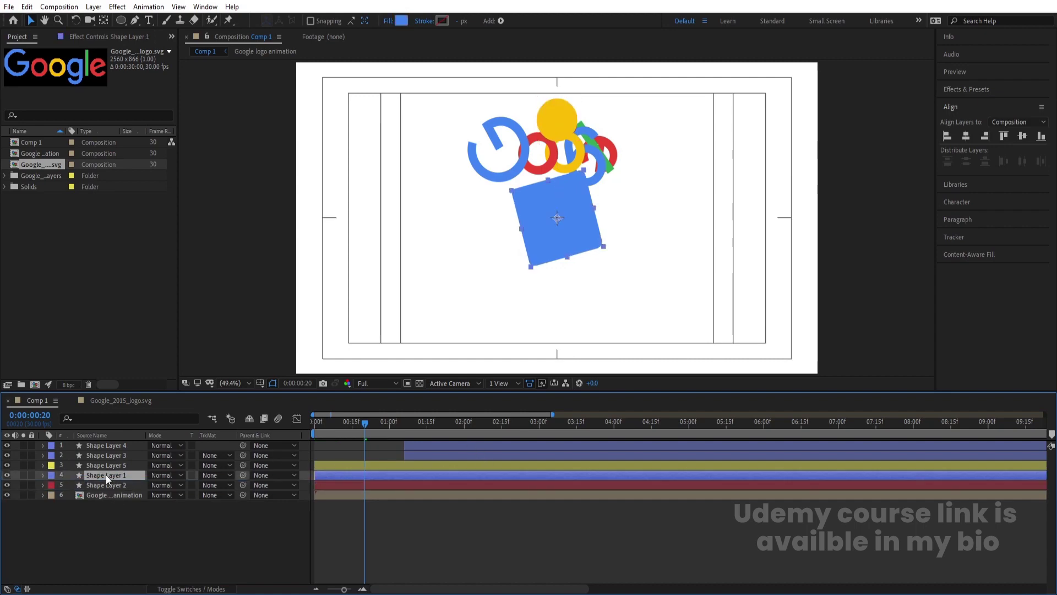
click(8, 496)
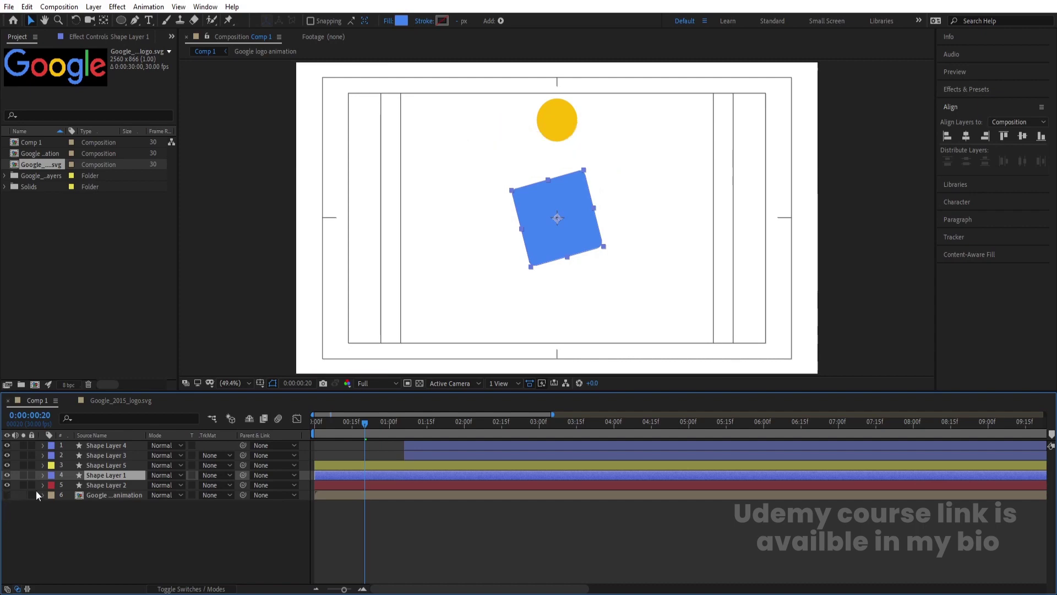
key(ctrl+d)
drag(105, 475, 105, 464)
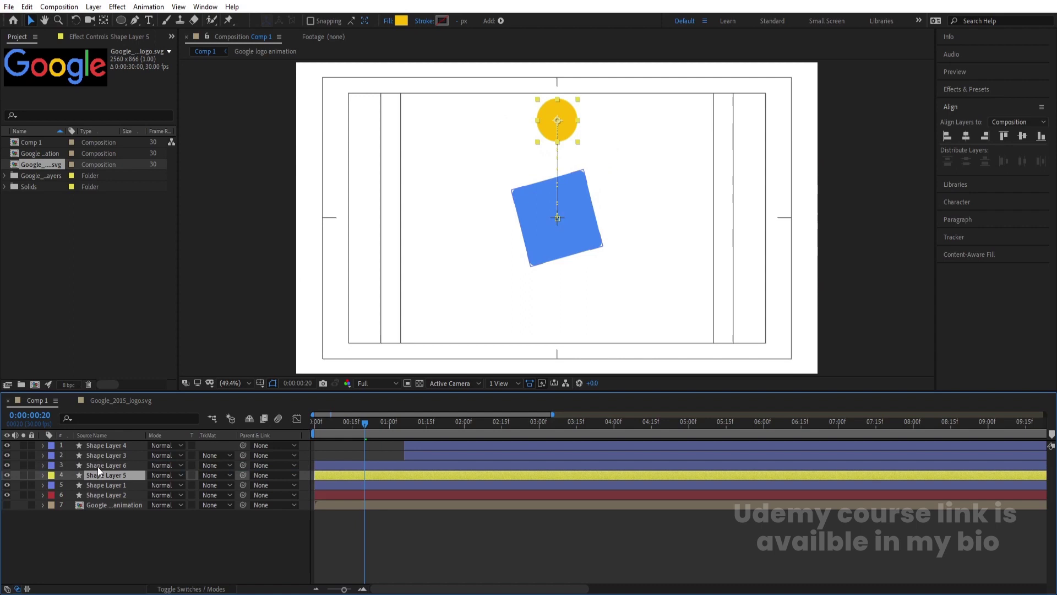
key(Return)
text(mask)
key(Return)
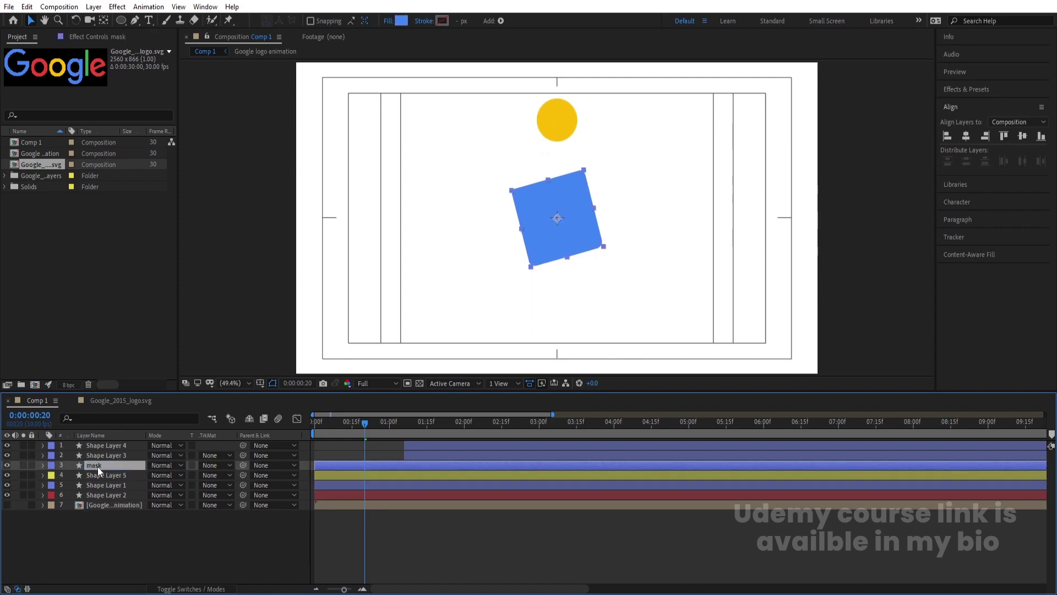
- Apply an Alpha Matte using the mask layer to the yellow circle and play the animation from the first frame
click(117, 474)
click(230, 475)
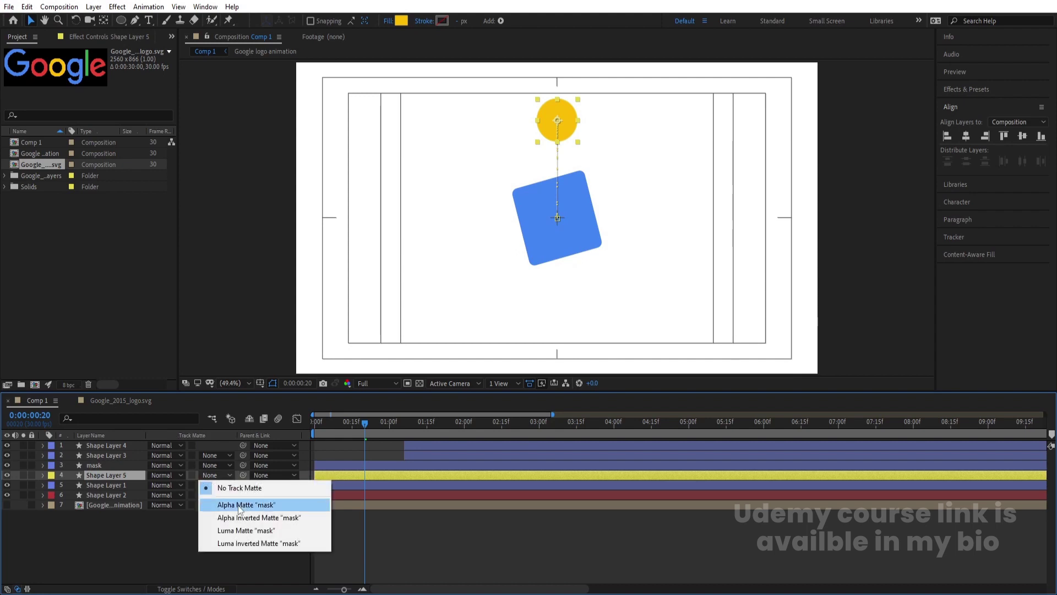
click(237, 502)
key(space)
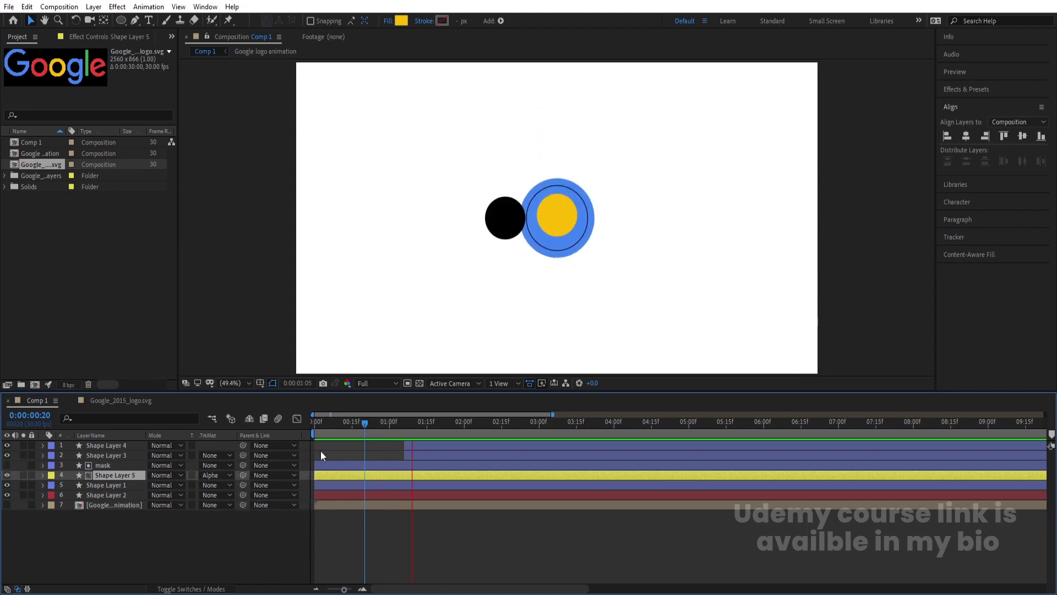
key(space)
drag(385, 422, 300, 424)
key(space)
key(space)
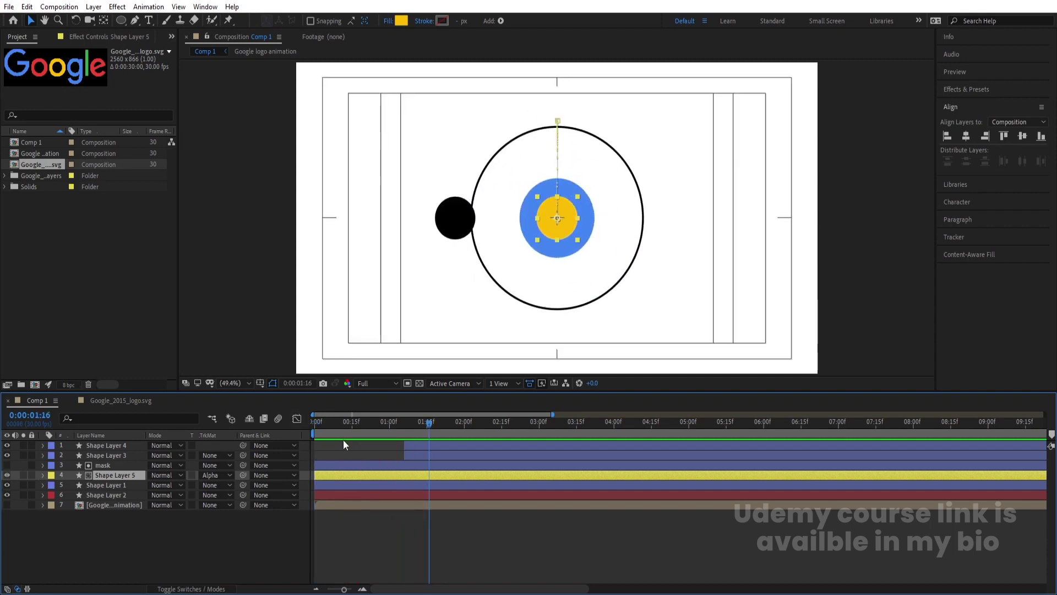
- Show the Google logo animation layer and fill the sideways-moving black circle with green 34A853 sampled from the letter l
click(111, 455)
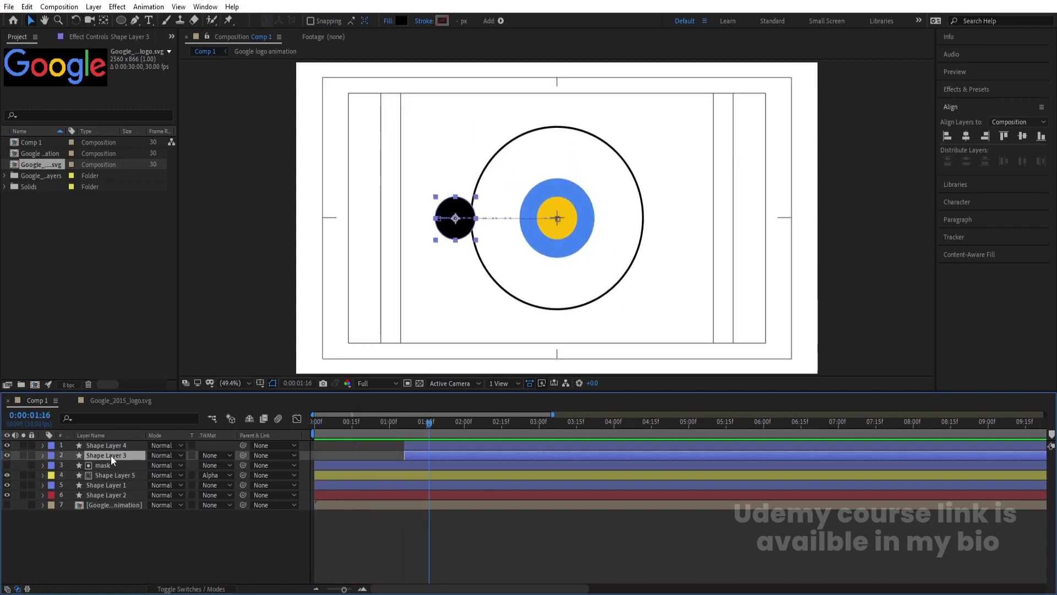
drag(412, 421, 382, 424)
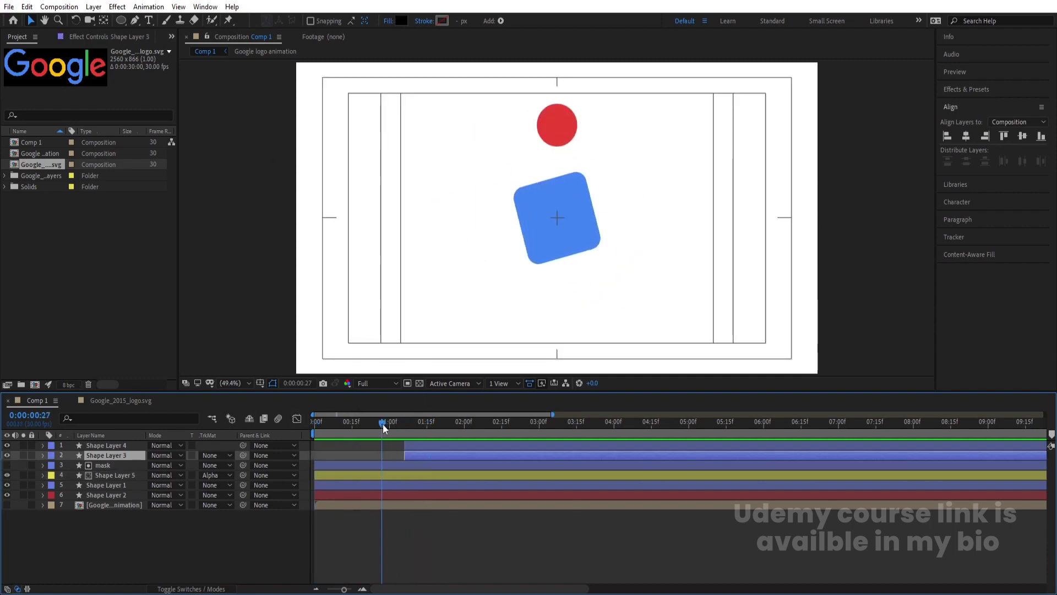
click(6, 504)
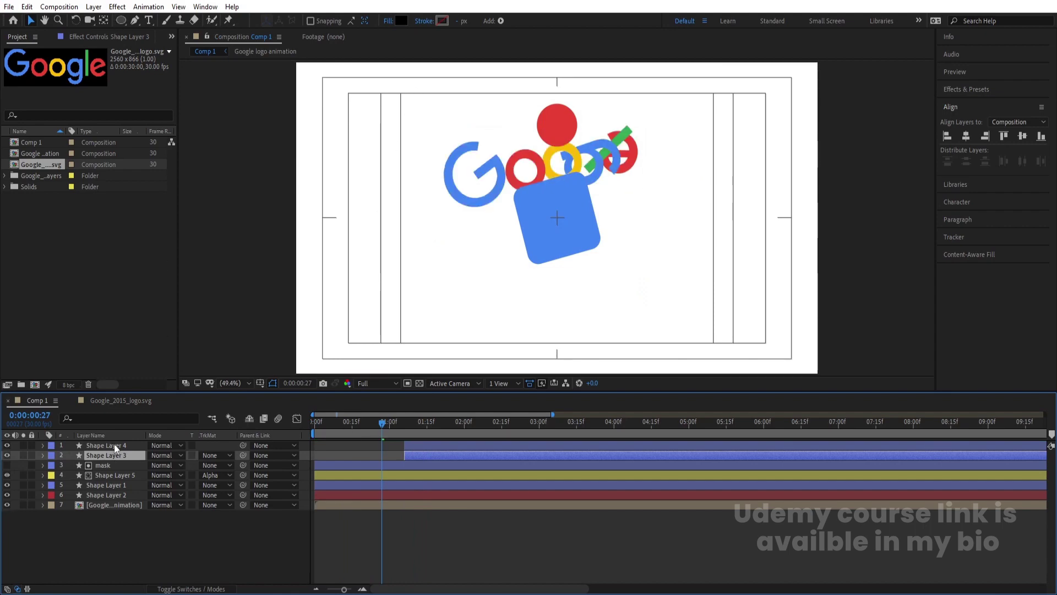
click(401, 21)
click(512, 350)
click(626, 133)
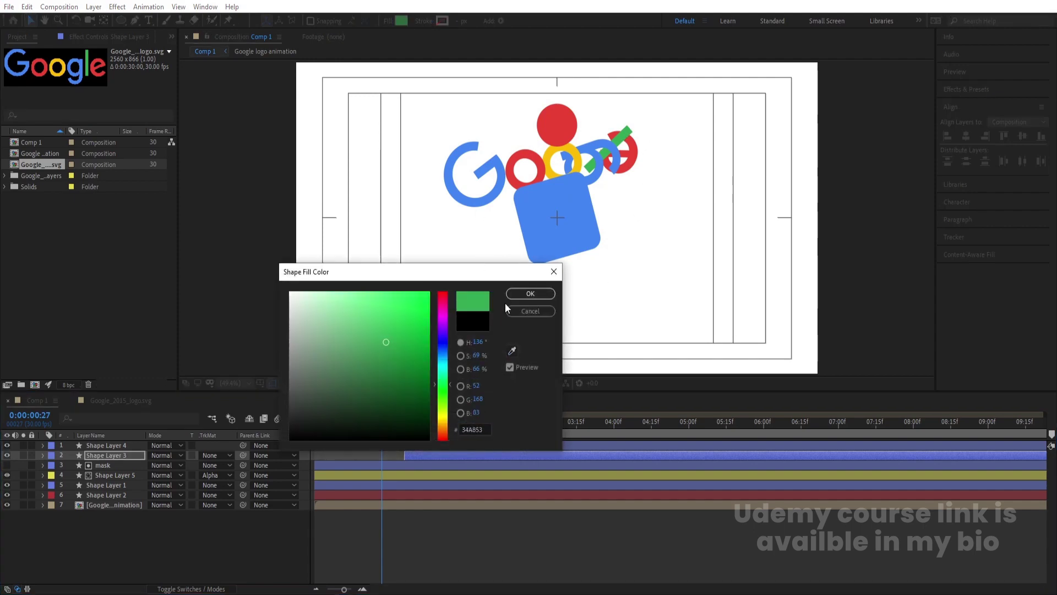
click(529, 293)
- Play ahead until the ring has expanded and set its stroke to yellow FBBC05 sampled from the central yellow circle
key(space)
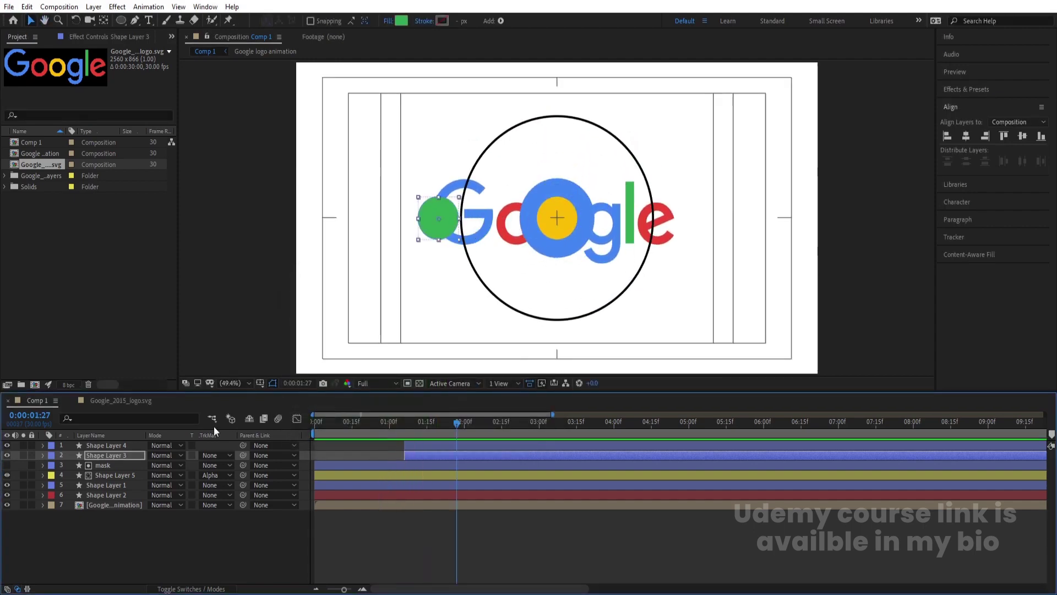
click(112, 448)
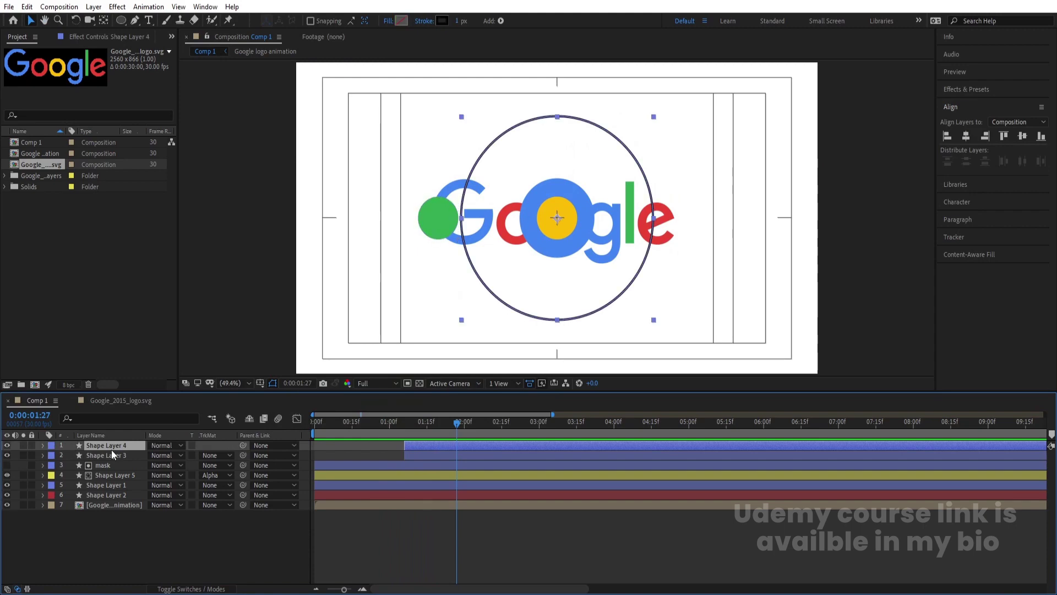
click(442, 22)
click(511, 351)
click(570, 226)
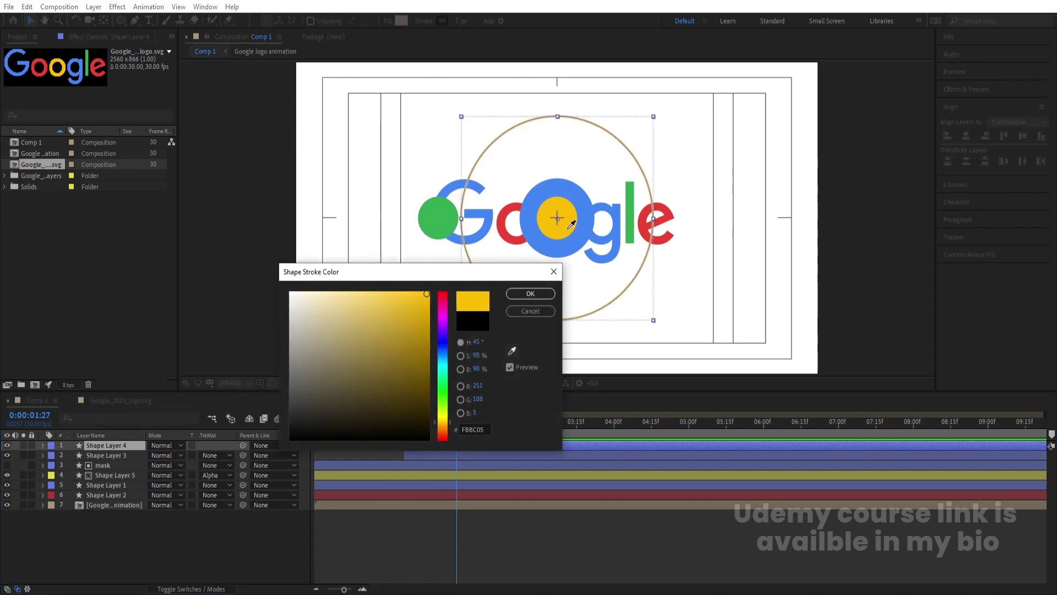
click(522, 294)
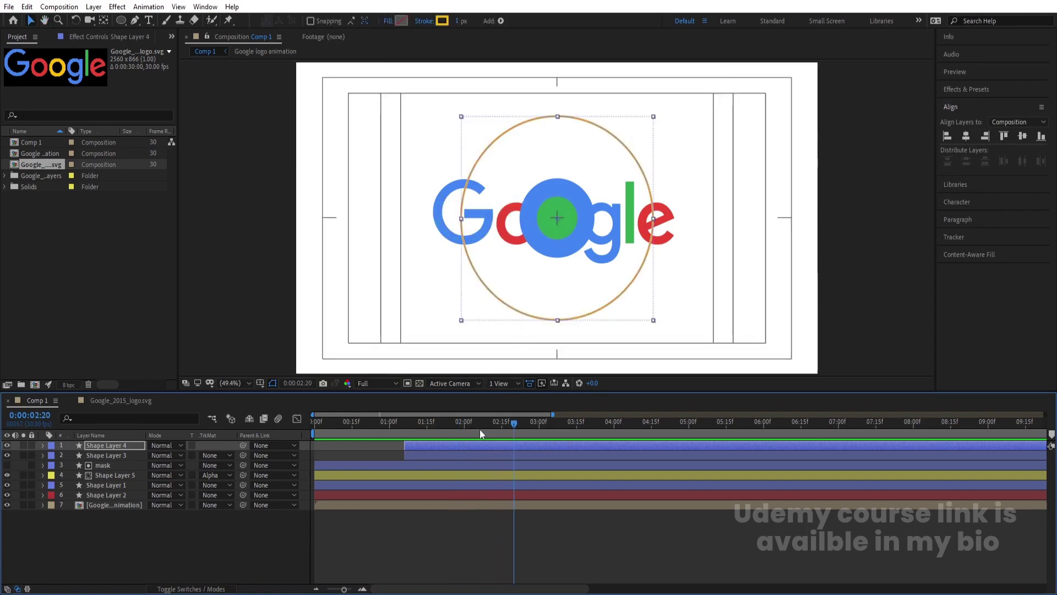
- Play the animation from the first frame to review the logo-coloured circles and ring
drag(480, 429, 309, 430)
key(space)
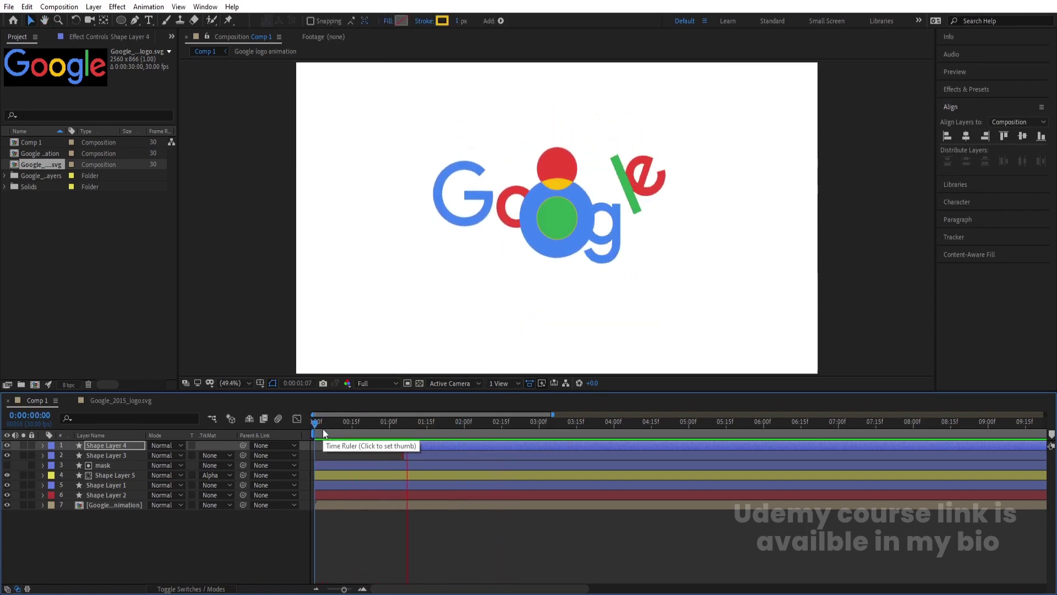
key(space)
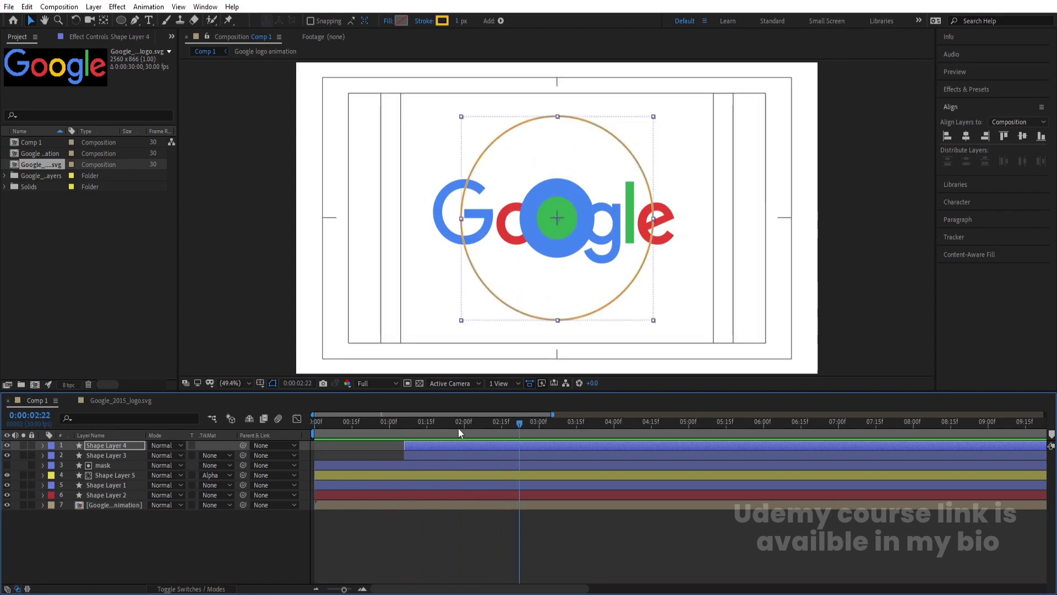
- Hide the Google logo animation layer and pre-compose all the shape layers, including the mask, as Shapes
click(7, 505)
click(86, 495)
shift+click(109, 445)
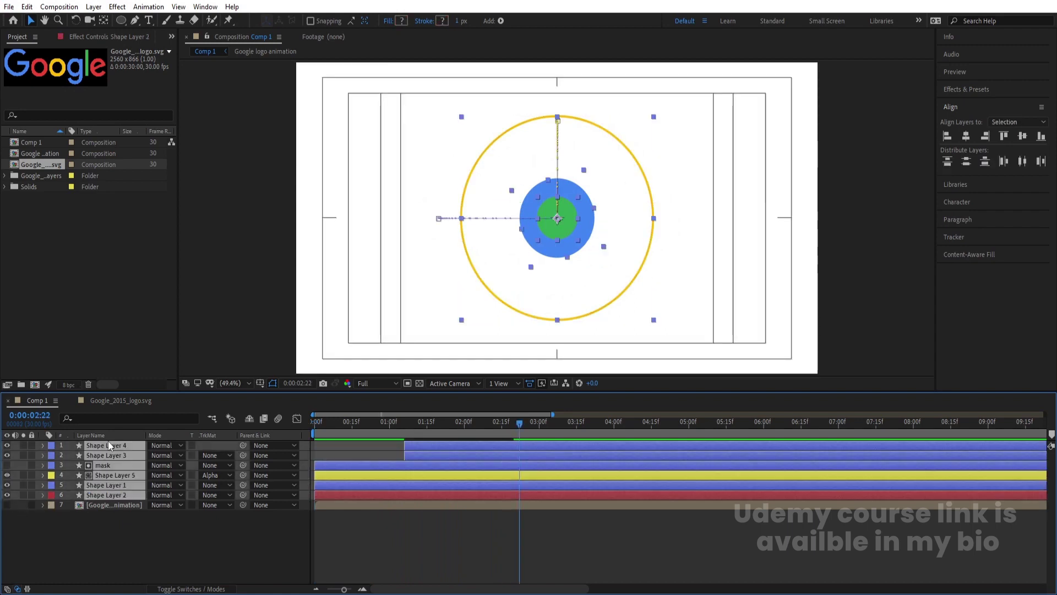
key(ctrl+shift+c)
text(Shapes)
key(Return)
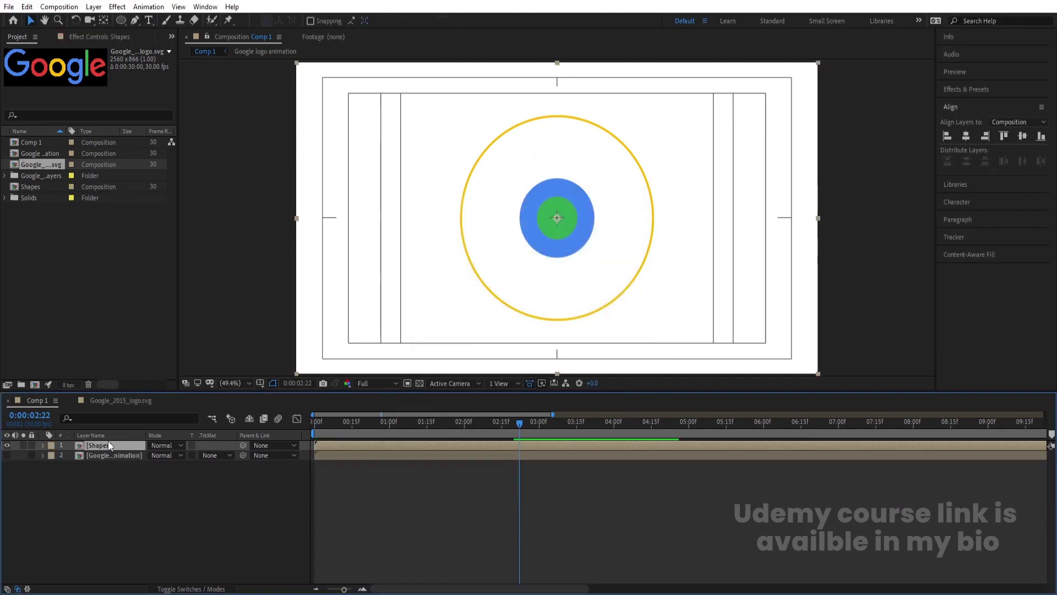
- Play the pre-composed Shapes animation from the first frame
key(Home)
key(space)
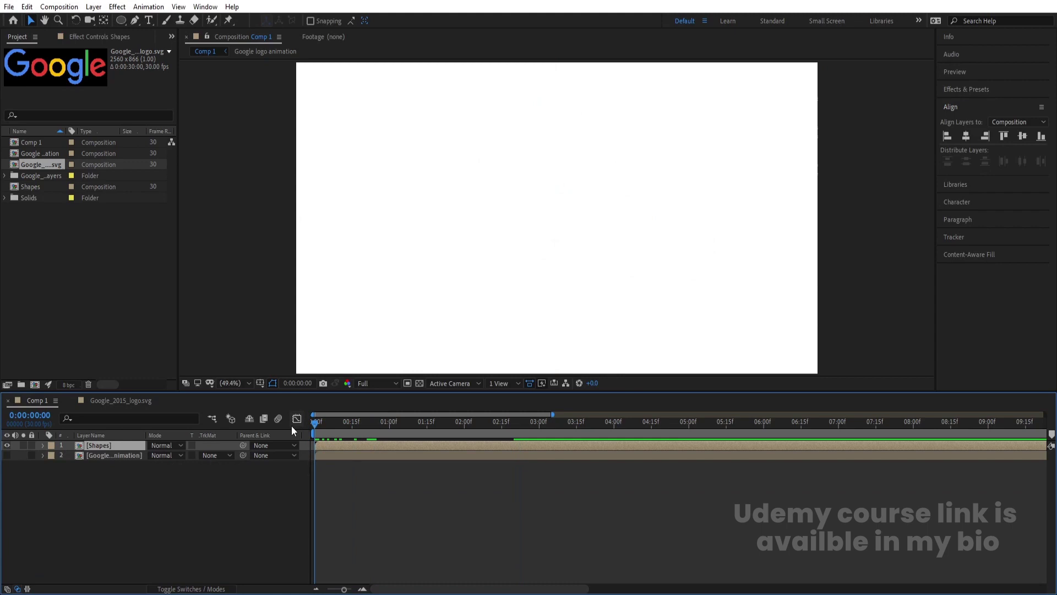
key(space)
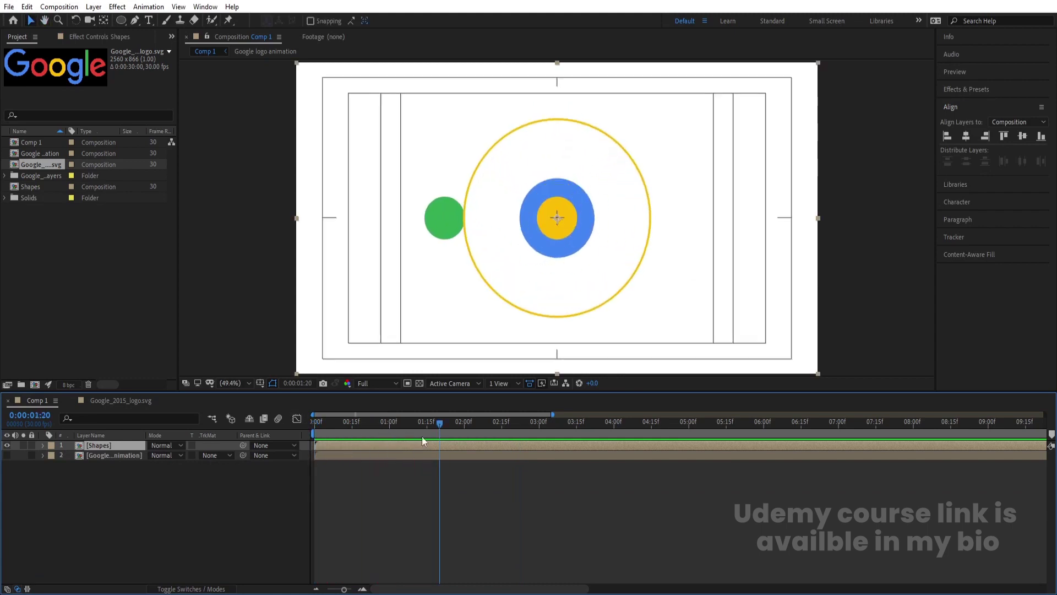
- Keyframe the pre-composed Shapes layer's Rotation from 0° at 0:00:01:19 to 90° at 0:00:02:19
drag(437, 426, 435, 426)
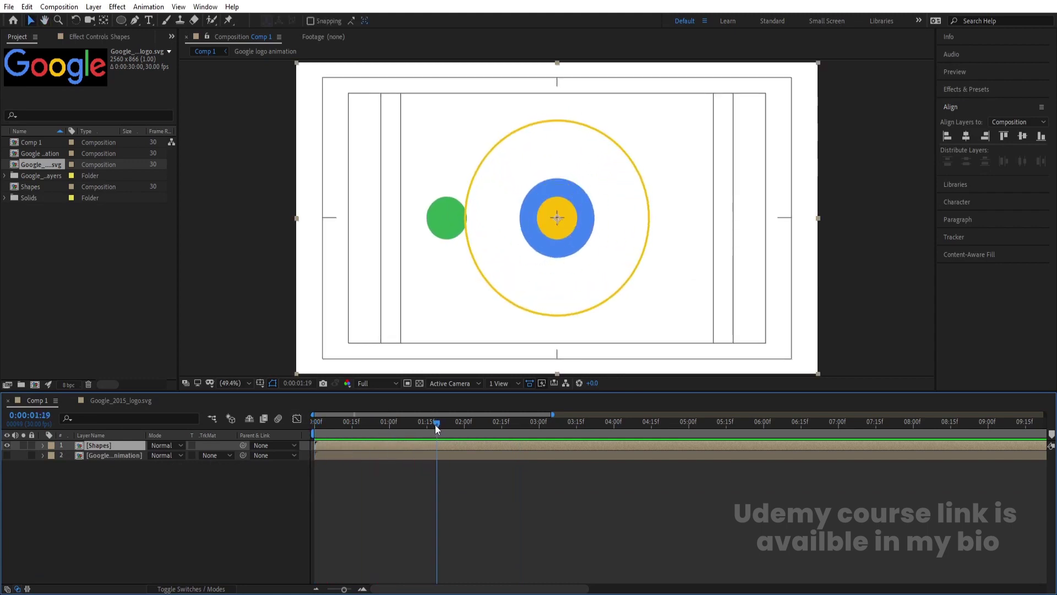
key(r)
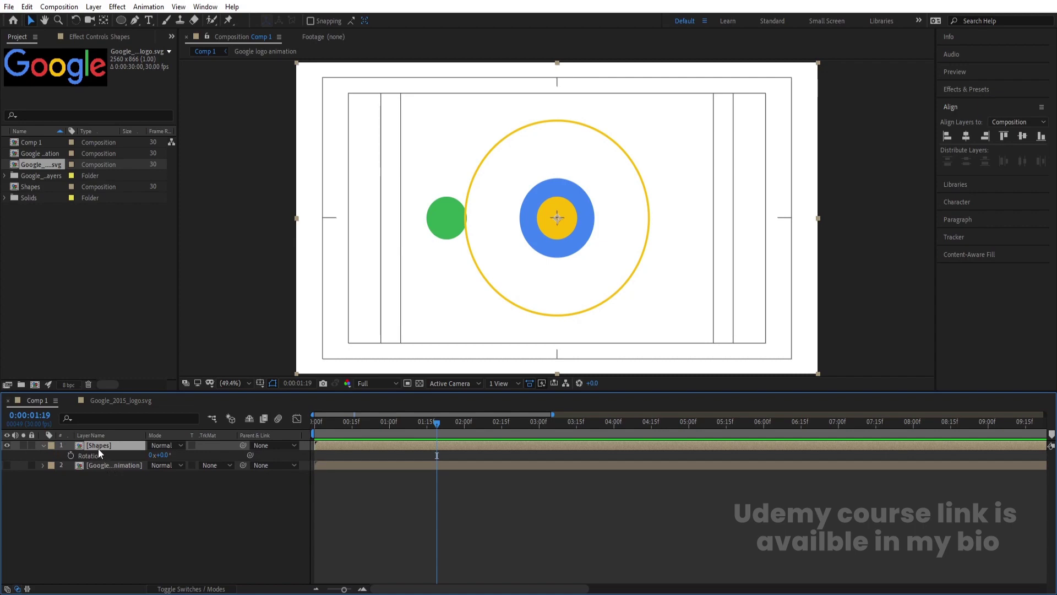
click(69, 455)
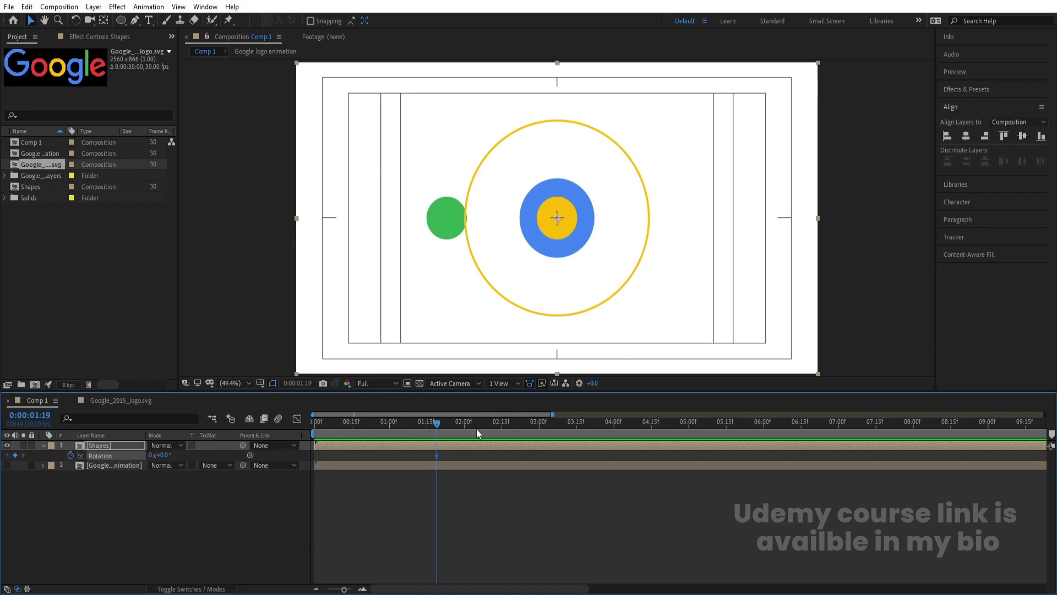
drag(437, 424, 512, 429)
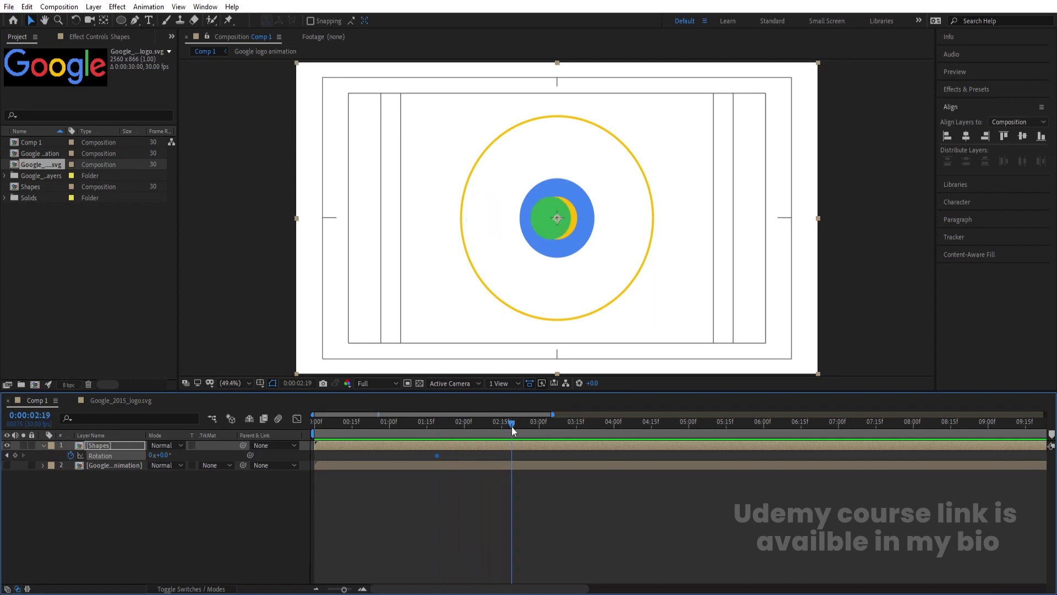
click(150, 455)
click(177, 490)
click(166, 456)
key(Return)
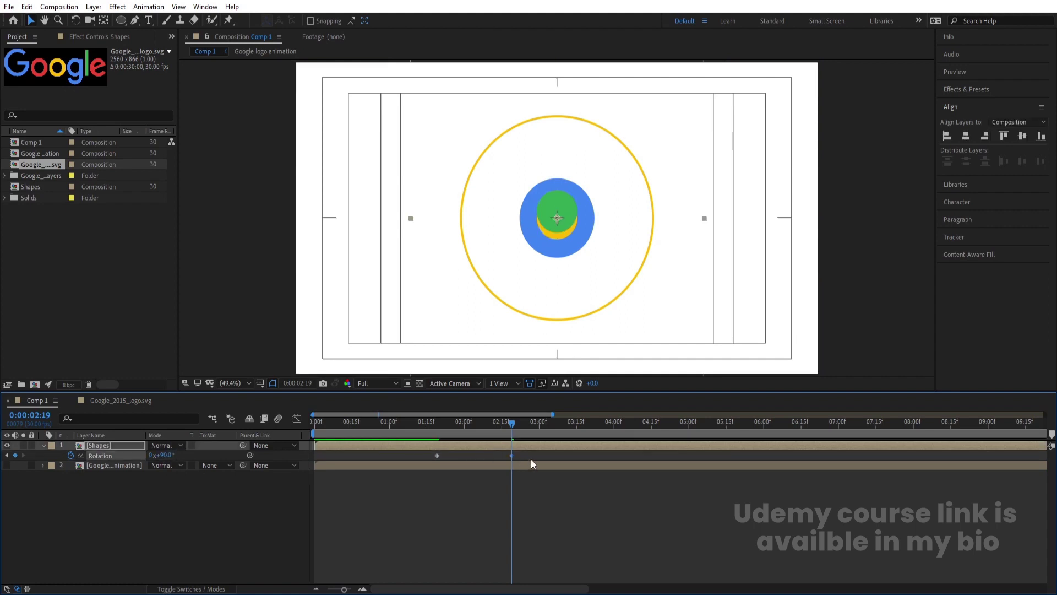
- Easy-ease both Rotation keyframes, pull the speed curve into a sharp peak midway between them, and preview the rotation
drag(487, 425, 407, 480)
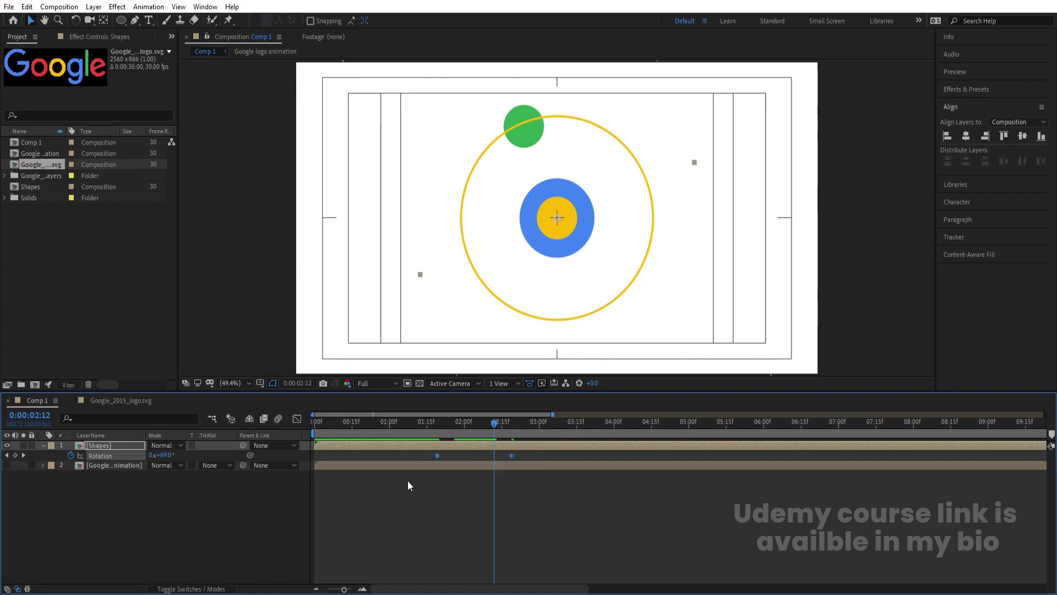
key(F9)
click(295, 418)
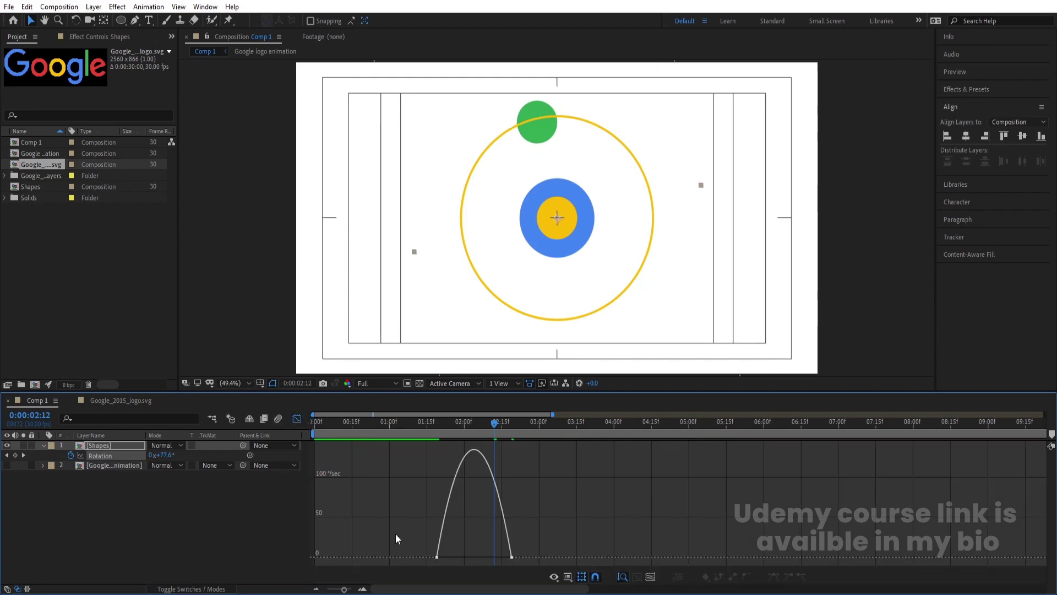
drag(499, 553, 467, 555)
click(374, 427)
key(space)
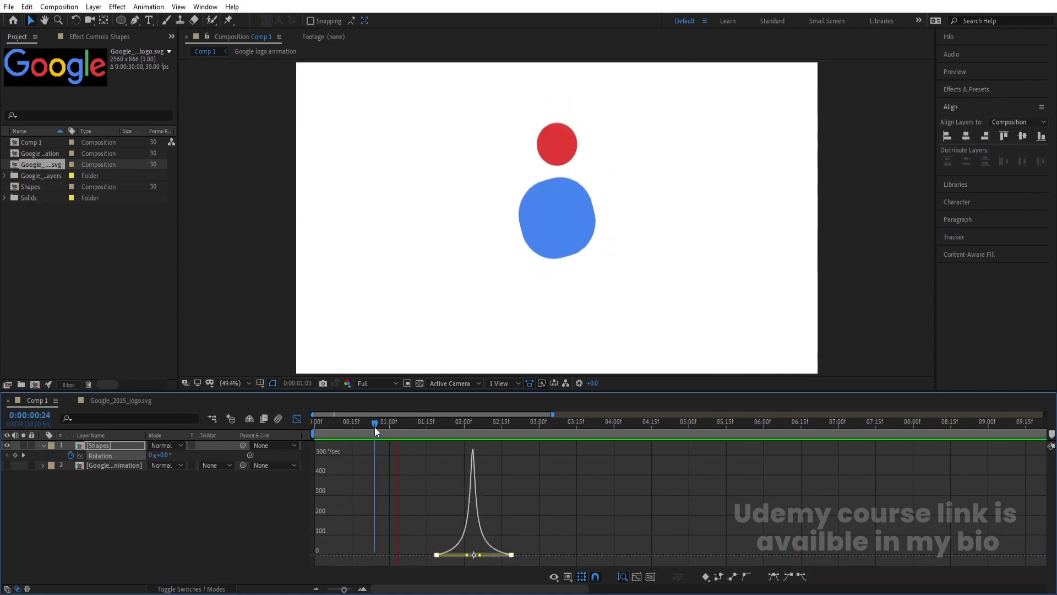
key(space)
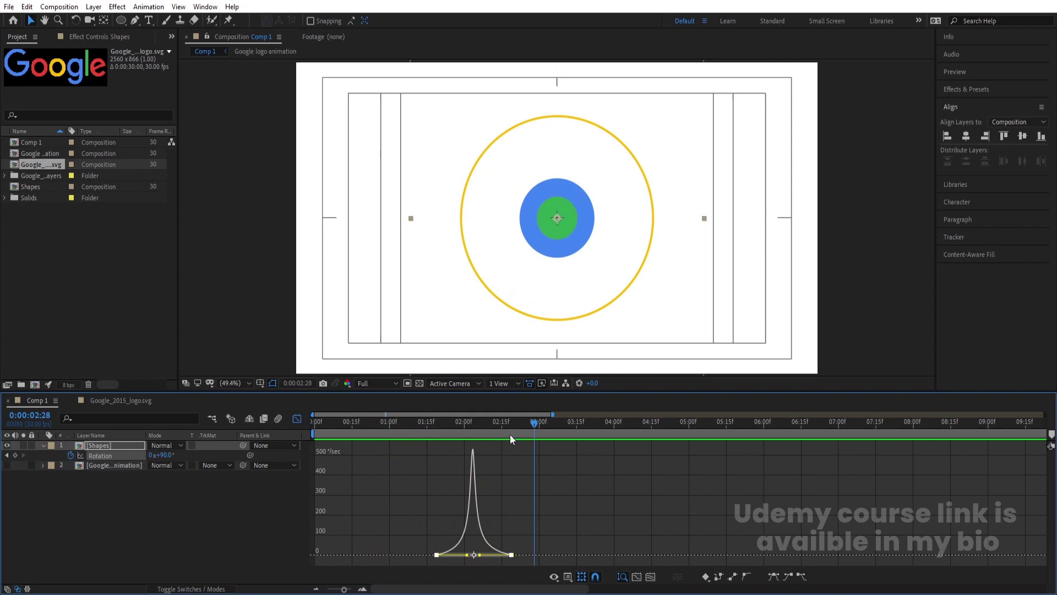
- Shift both Rotation keyframes about 10 frames earlier so the turn ends near 0:00:02:10, and play the new timing
mouse_move(499, 425)
mouse_down()
mouse_move(466, 426)
mouse_move(479, 425)
mouse_up()
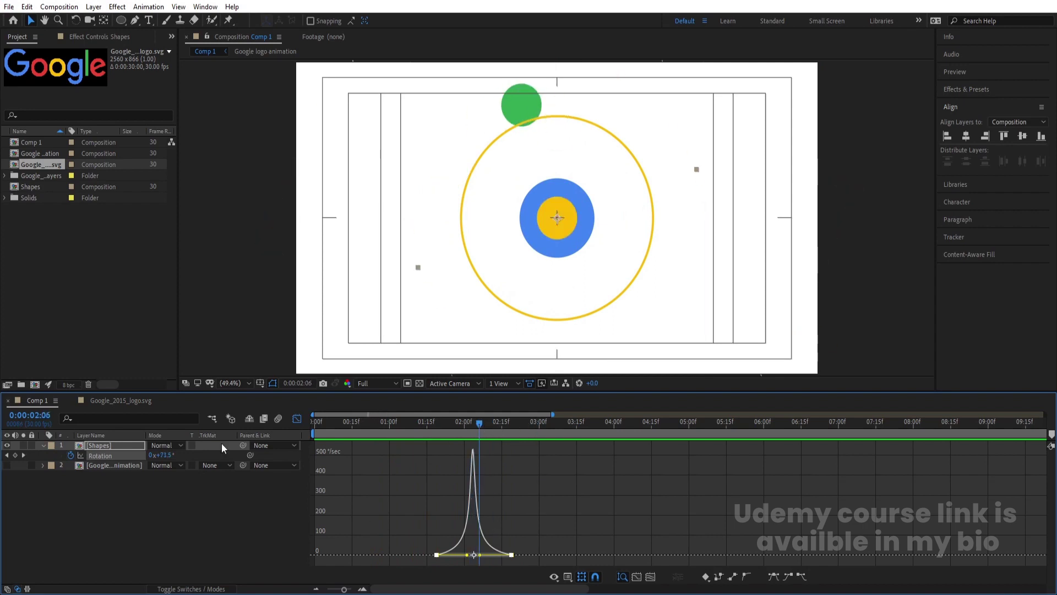
click(296, 420)
drag(512, 455, 408, 423)
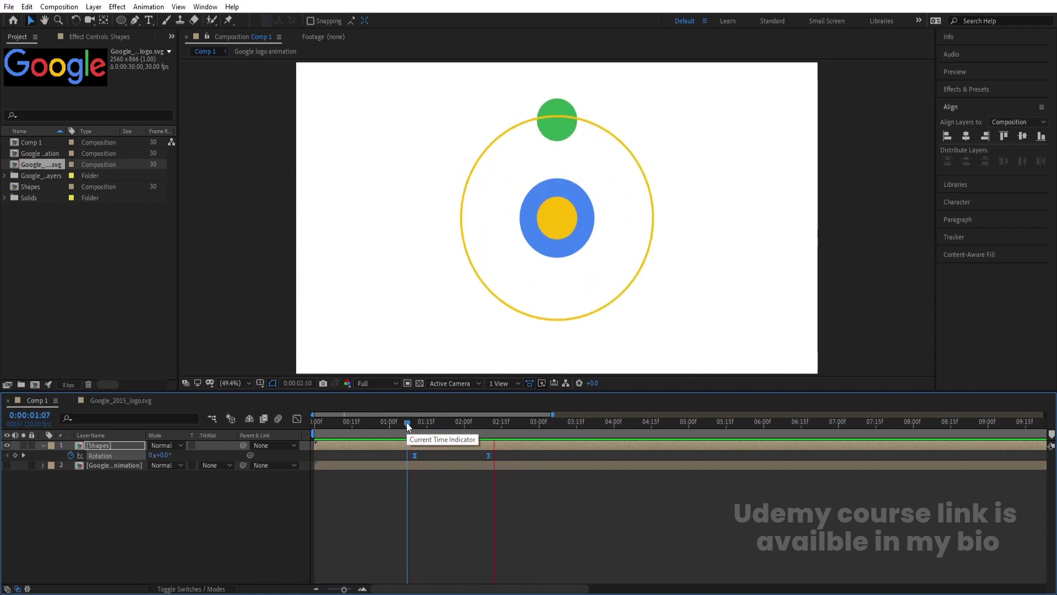
click(488, 424)
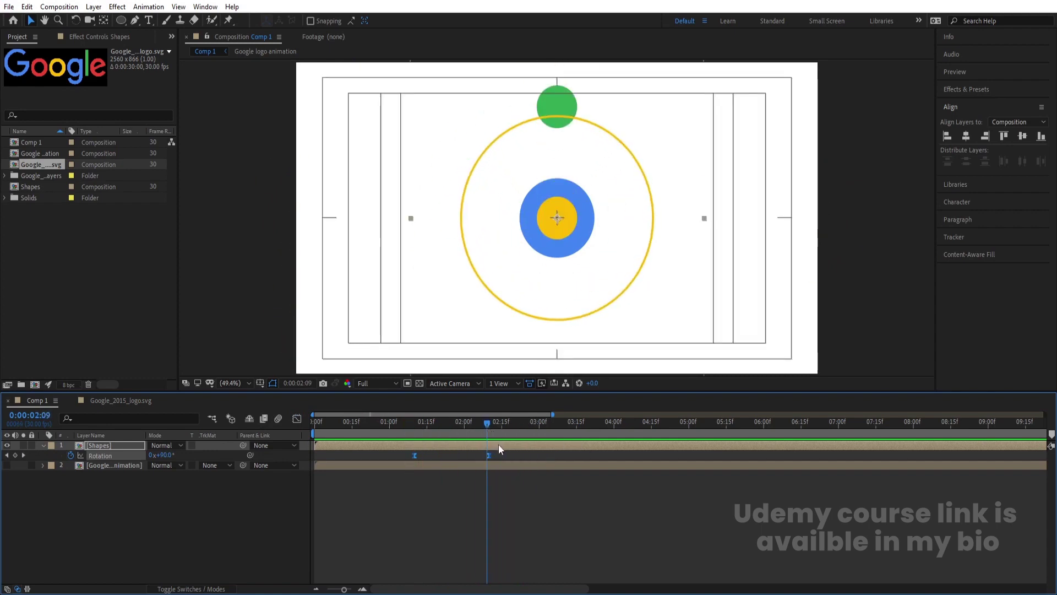
- Open the Shapes pre-comp and set the green circle layer's label colour to Green
double_click(498, 444)
click(446, 238)
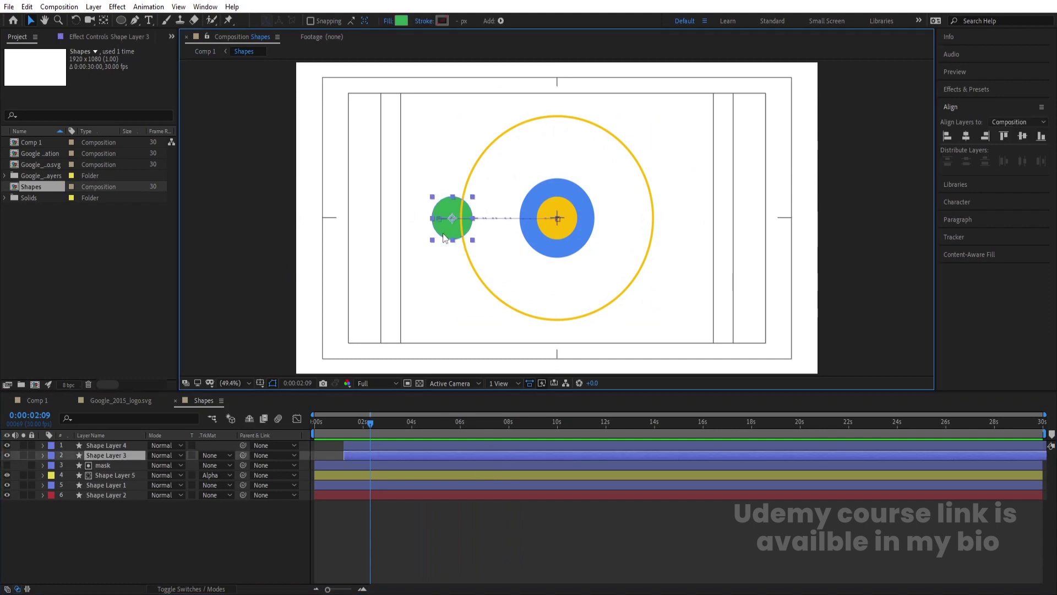
click(54, 443)
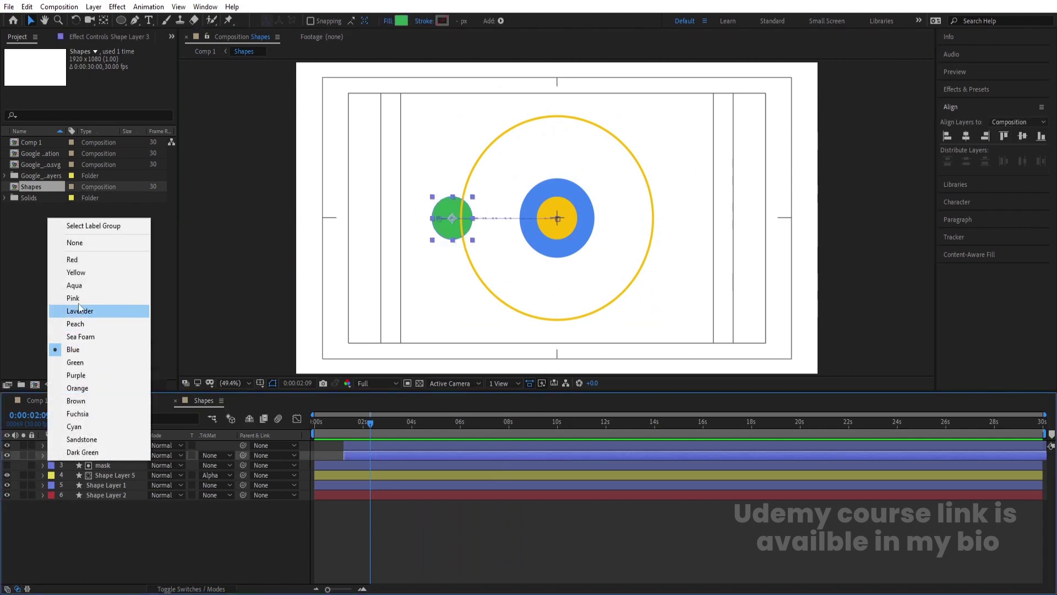
click(75, 363)
- Reshape the green circle's Position speed curve so it peaks just before its last keyframe, and preview the motion
key(p)
click(379, 466)
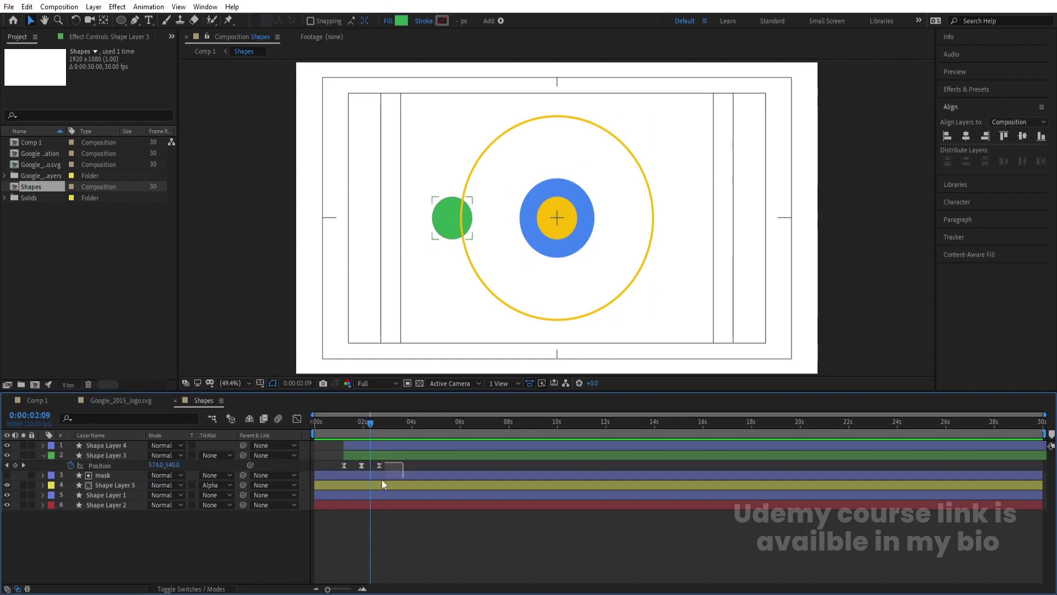
click(296, 419)
key(equal)
key(equal)
key(equal)
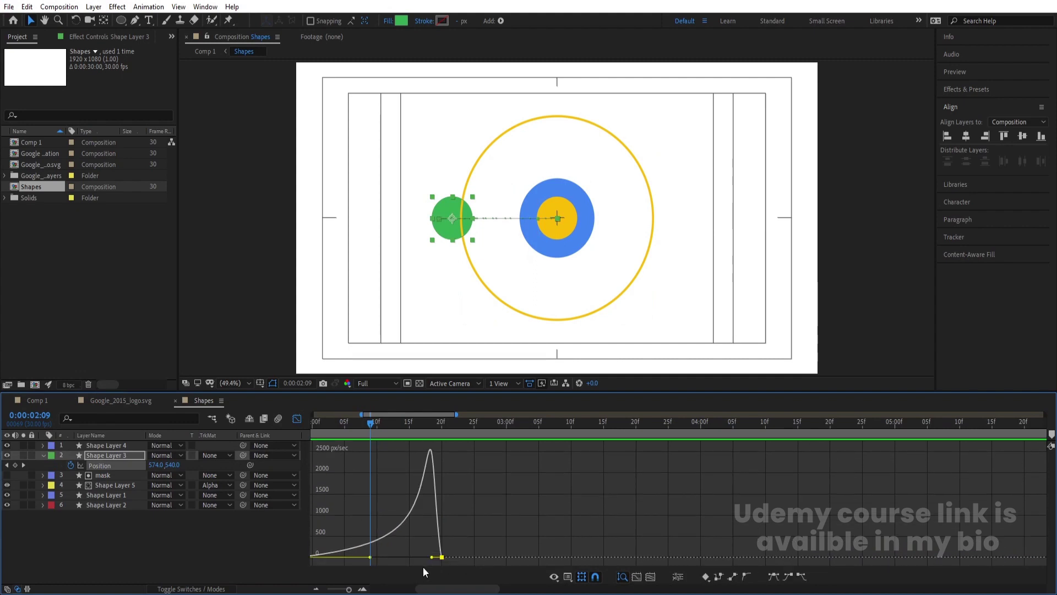
drag(433, 560, 438, 558)
click(325, 423)
key(space)
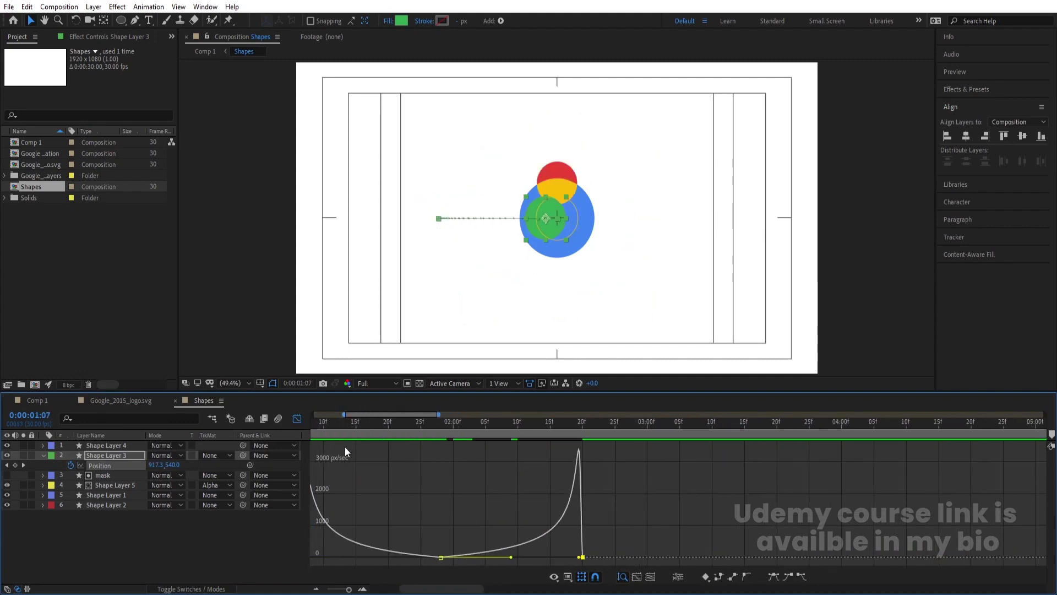
key(space)
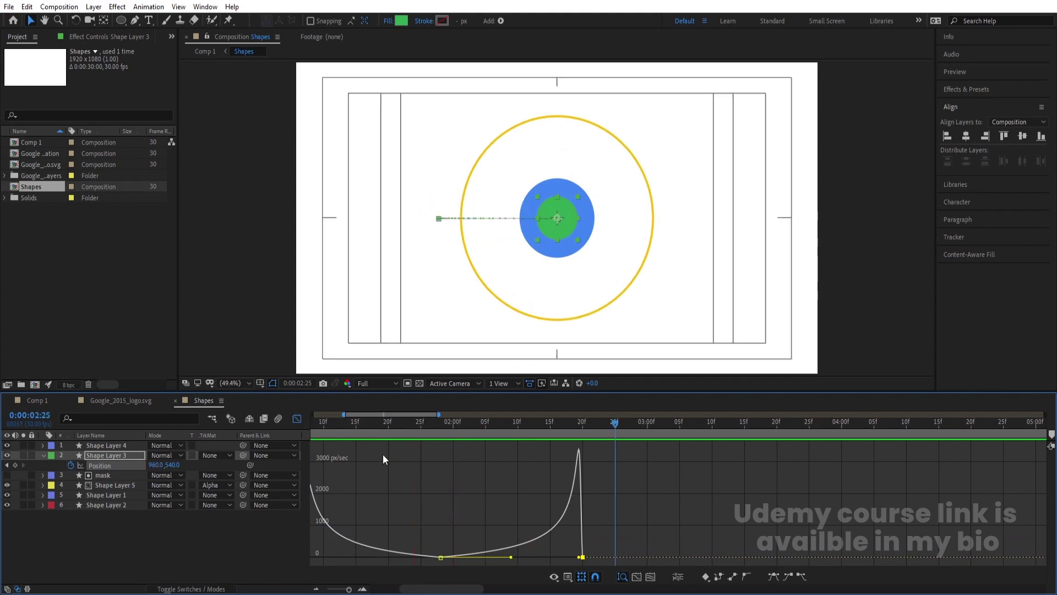
click(297, 418)
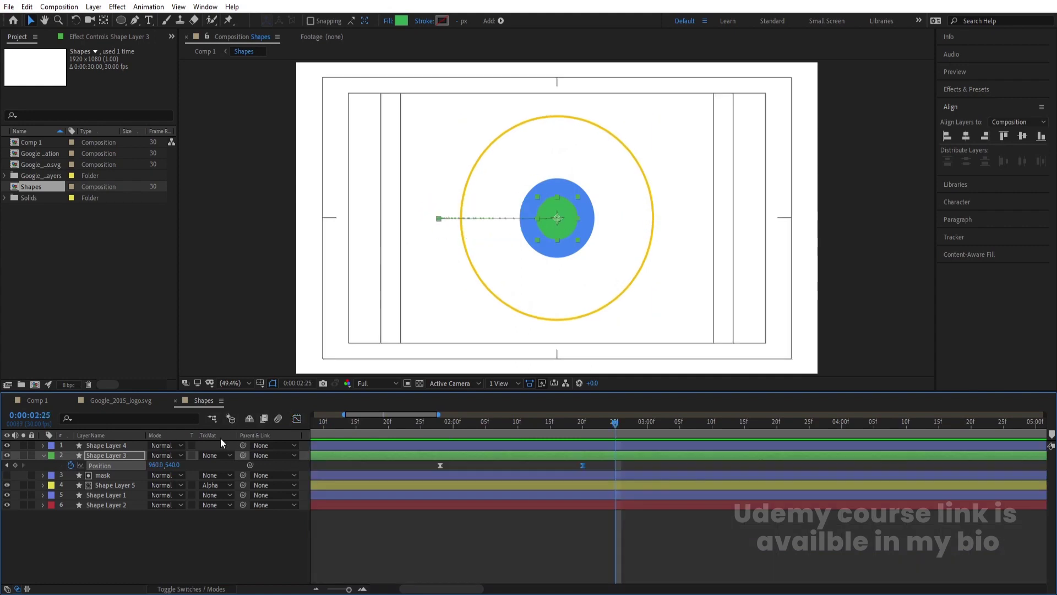
- Return to Comp 1, duplicate the Shapes layer at 0:00:02:20 and apply Freeze Frame to the copy
click(35, 402)
drag(525, 424, 515, 423)
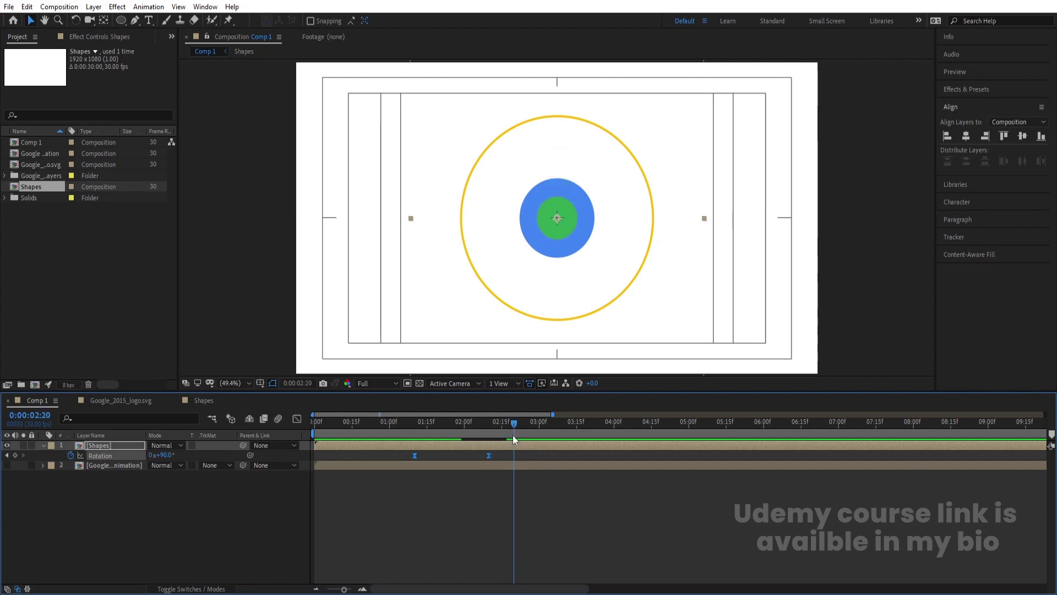
click(514, 445)
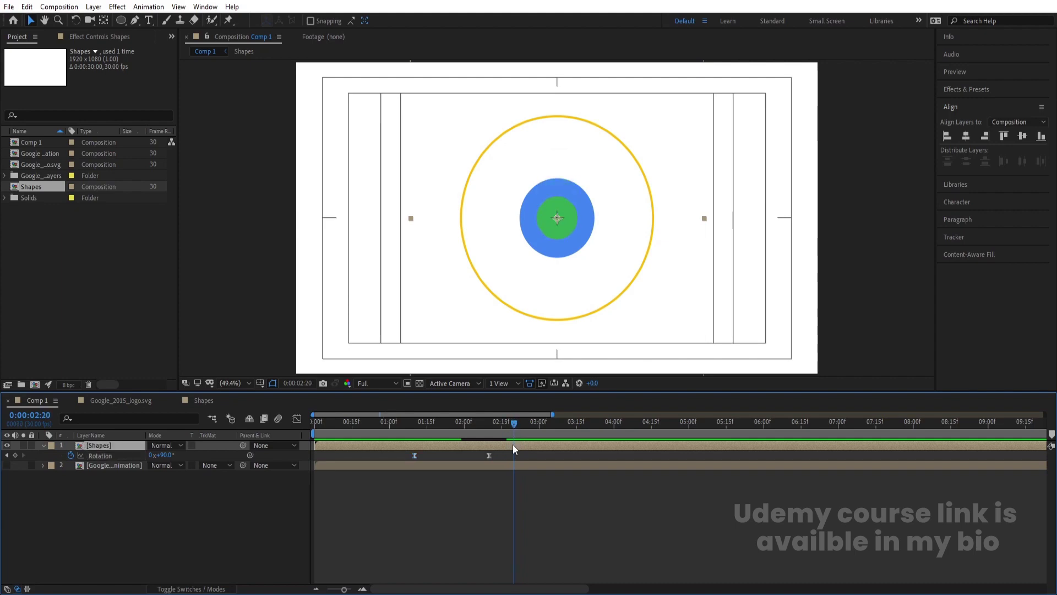
key(ctrl+d)
right_click(513, 445)
mouse_move(547, 190)
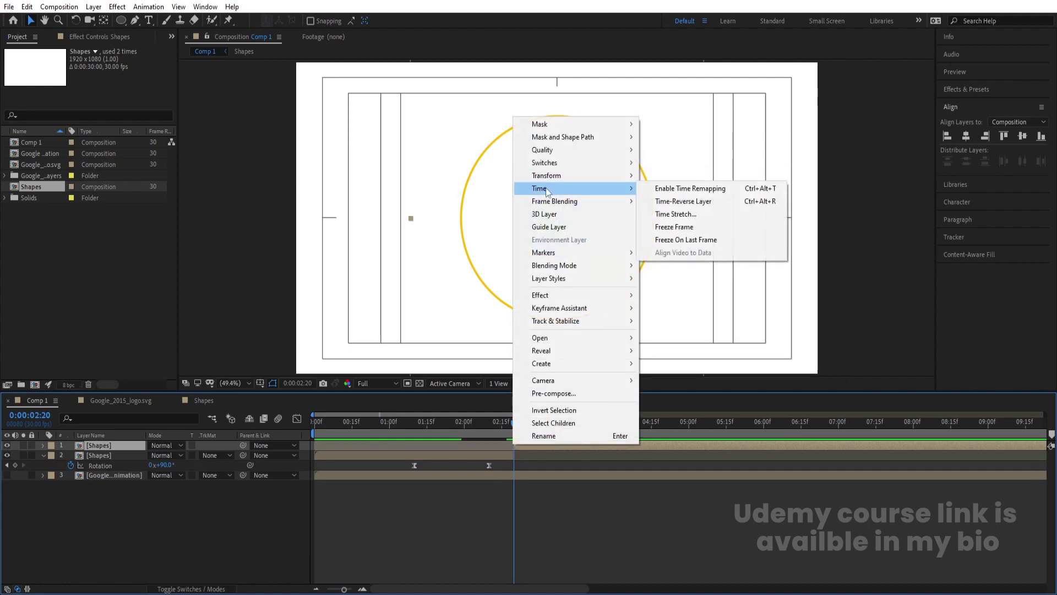
click(664, 230)
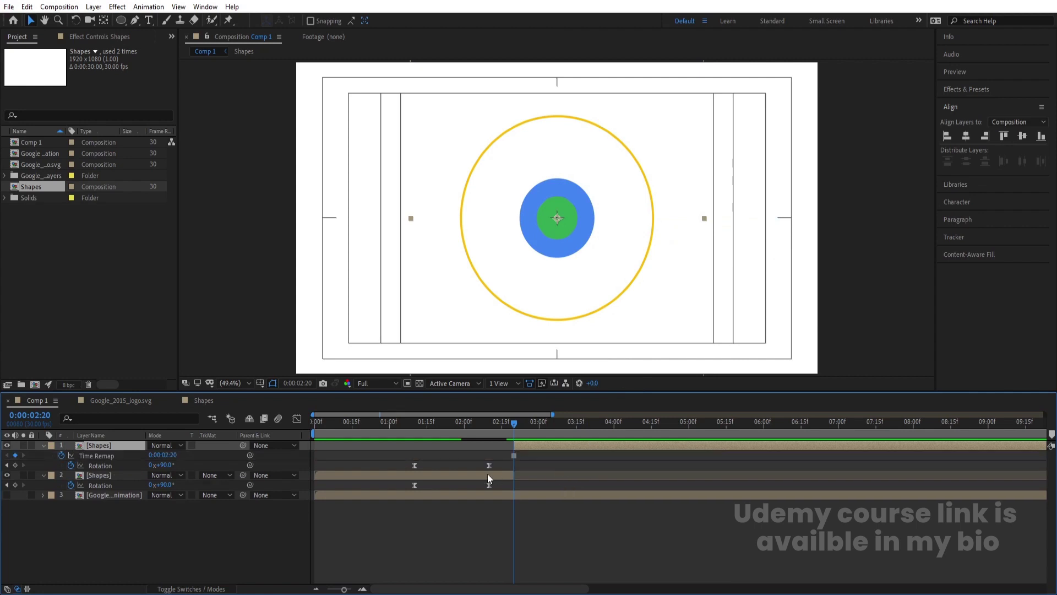
- Remove the Rotation keyframes from the frozen Shapes copy and end the original Shapes layer at 0:00:02:20
drag(400, 461, 505, 445)
key(Delete)
key(ctrl+z)
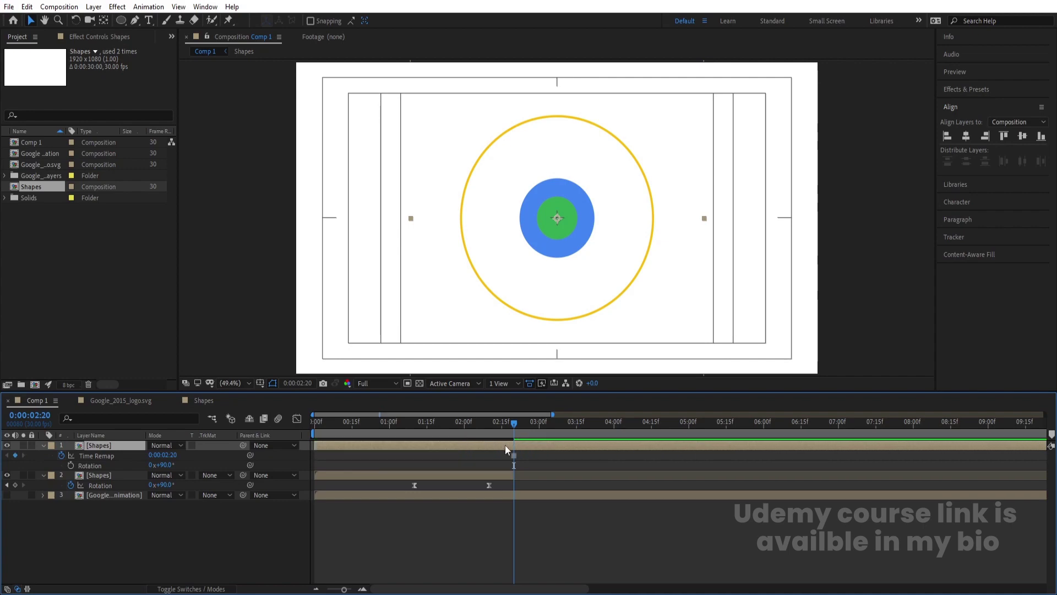
- Search the effects for "pixel" and apply CC Pixel Polly to the frozen Shapes copy
click(975, 90)
click(972, 105)
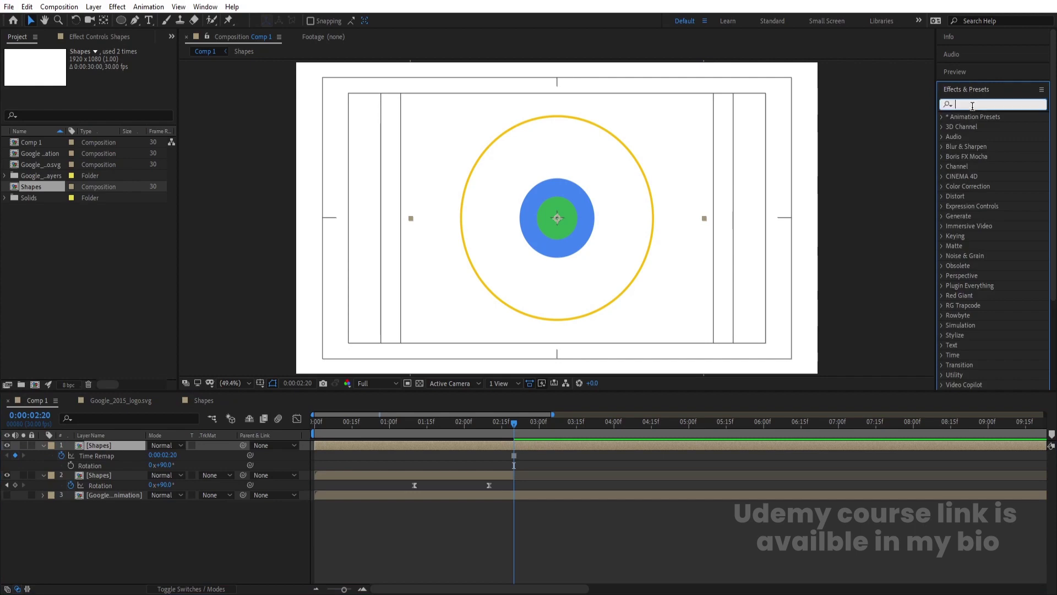
text(pixel)
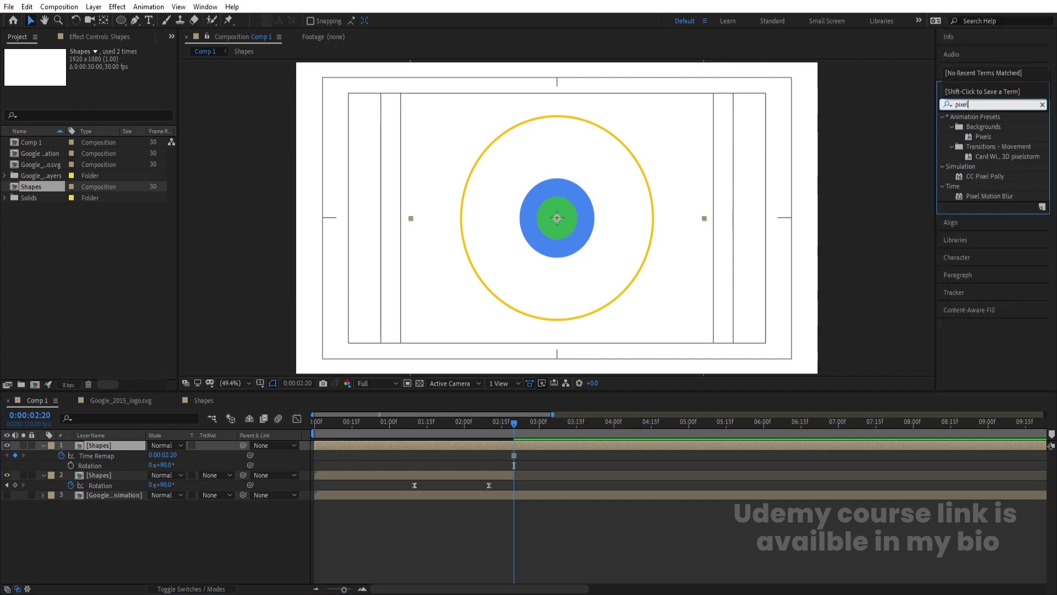
double_click(983, 176)
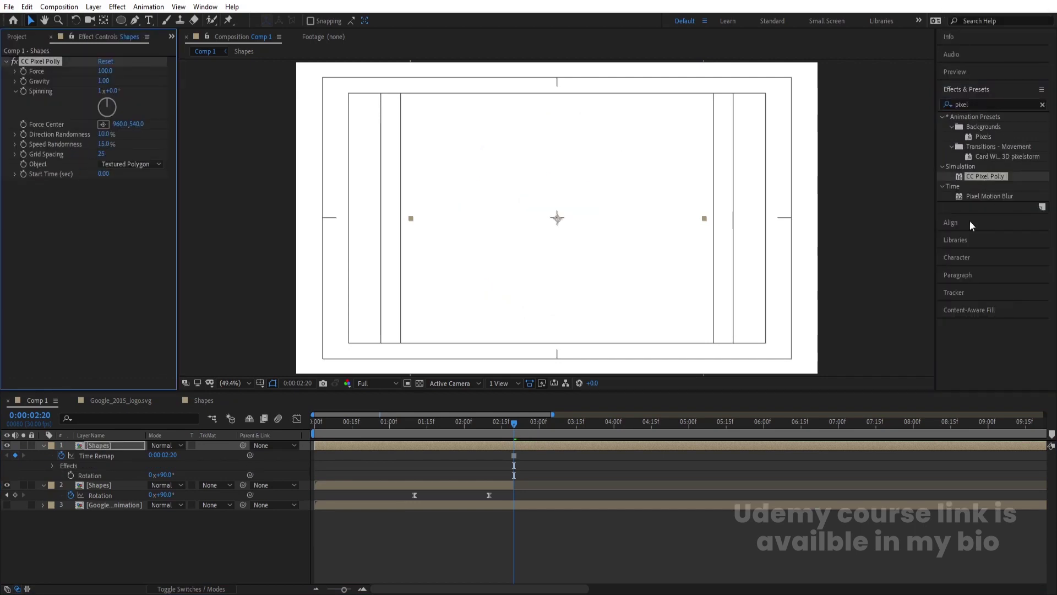
- Move the frozen Shapes copy to start at 0:00:02:20 and reset its Rotation to 0°
drag(391, 446, 432, 453)
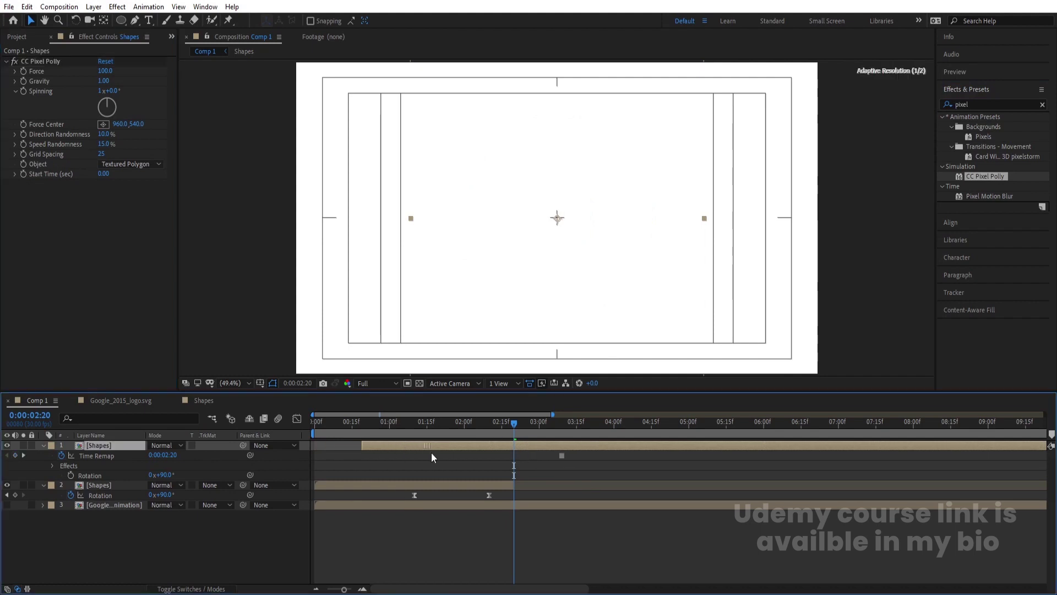
drag(533, 453, 580, 451)
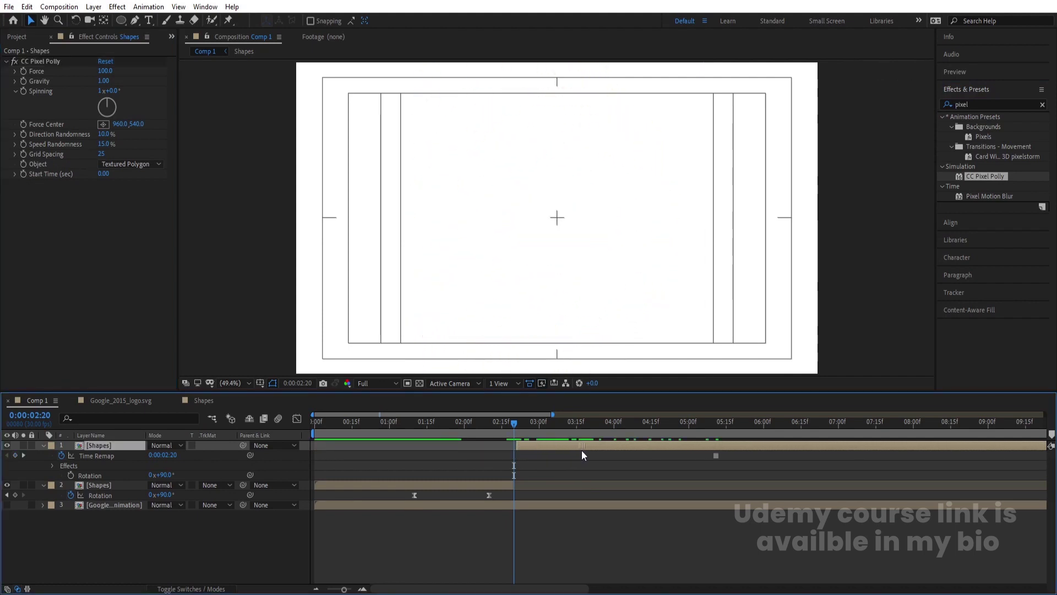
key(space)
click(528, 423)
drag(528, 427, 516, 423)
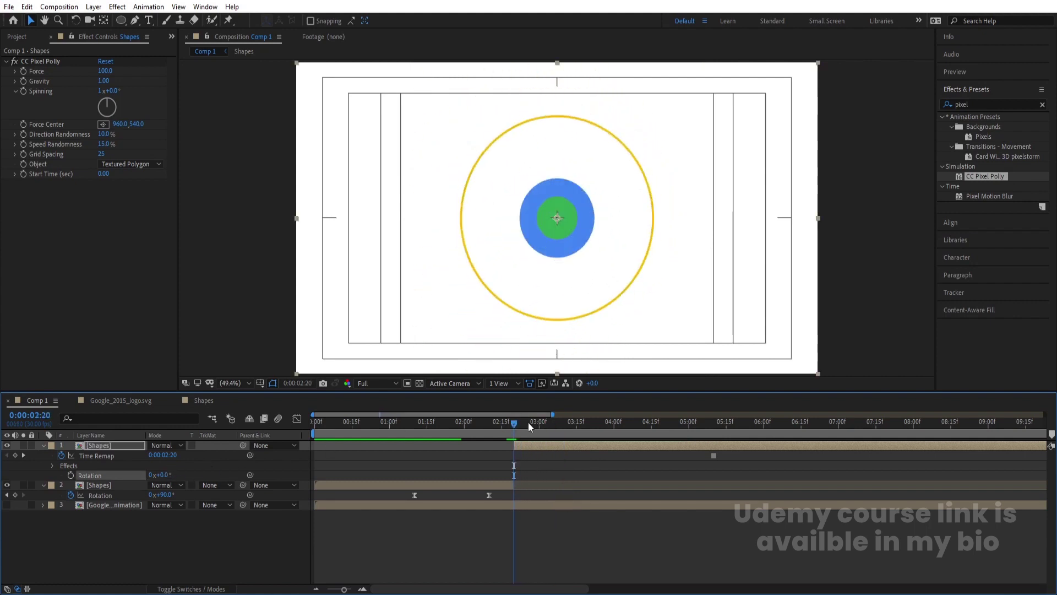
- Play the shatter from just before the frozen Shapes copy starts
key(space)
key(space)
click(501, 423)
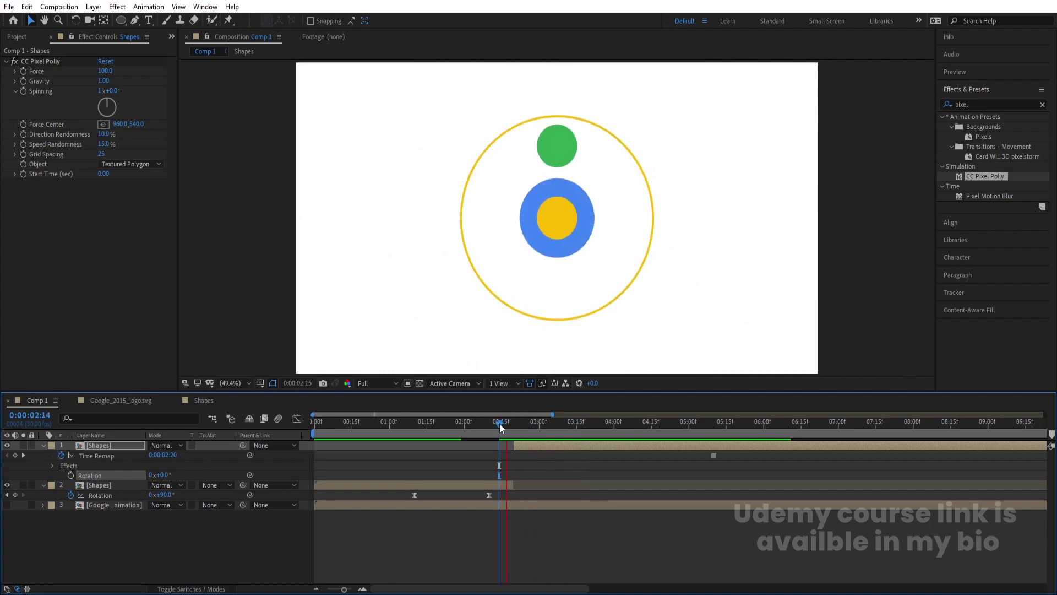
key(space)
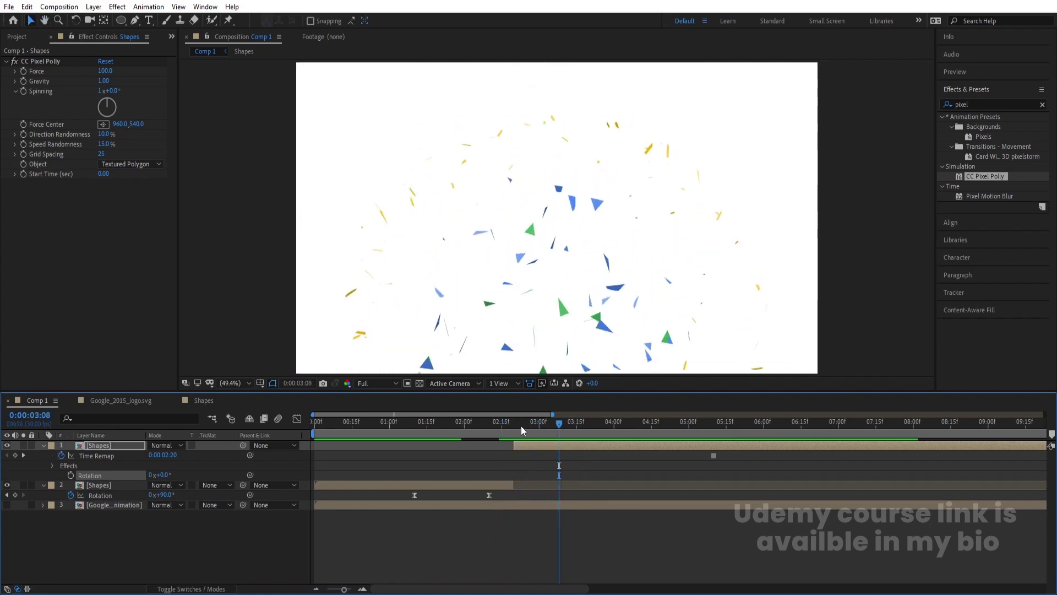
key(space)
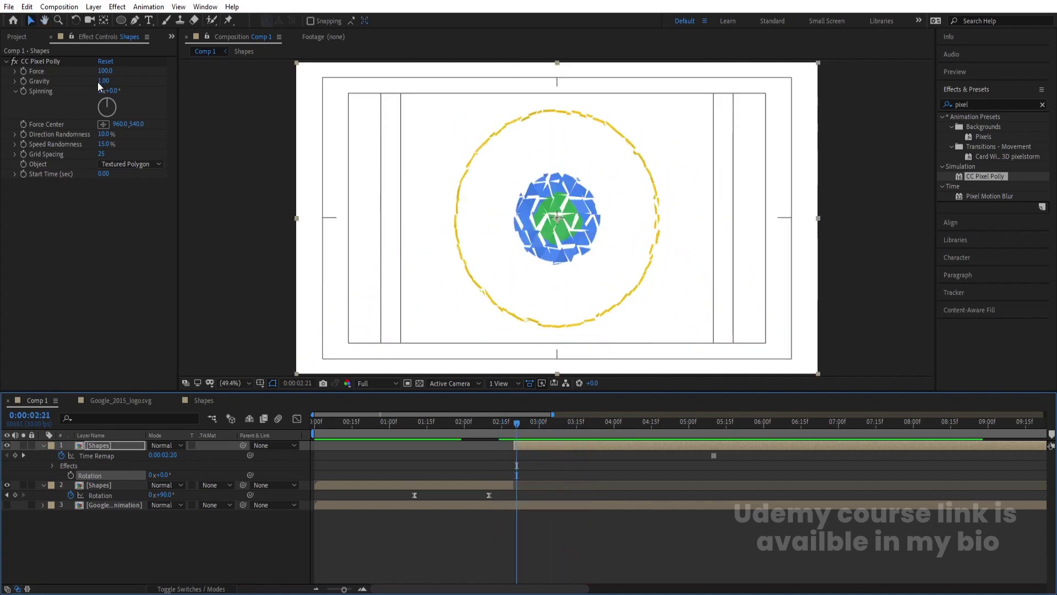
- Set CC Pixel Polly's Gravity to 0.50 and Force to 159 on the frozen Shapes copy
click(104, 81)
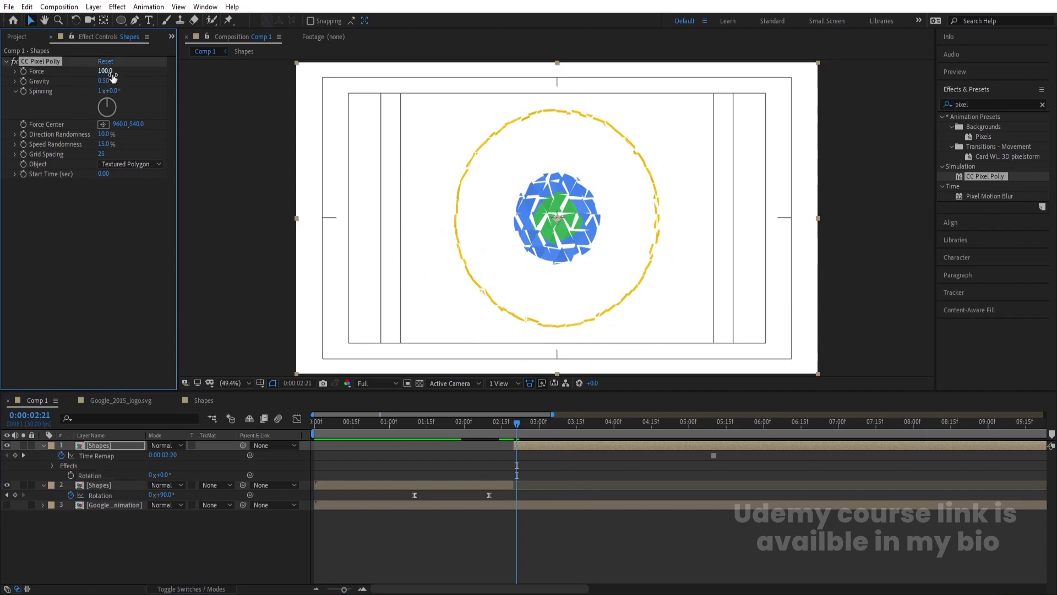
drag(108, 74, 138, 72)
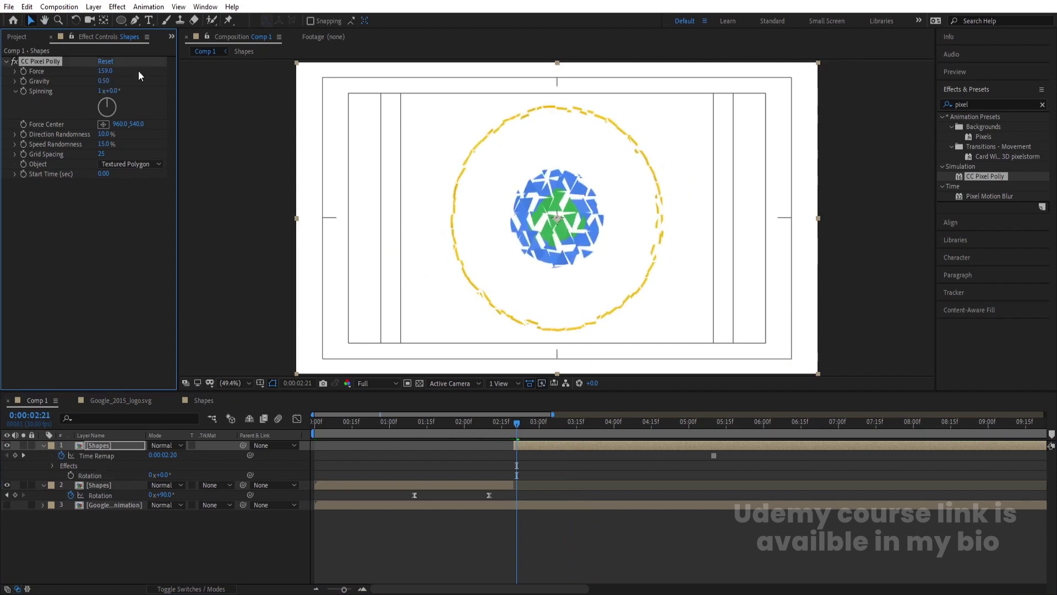
- Set CC Pixel Polly's Grid Spacing to 15 and Speed Randomness to 100% on the frozen Shapes copy, previewing the shatter
key(space)
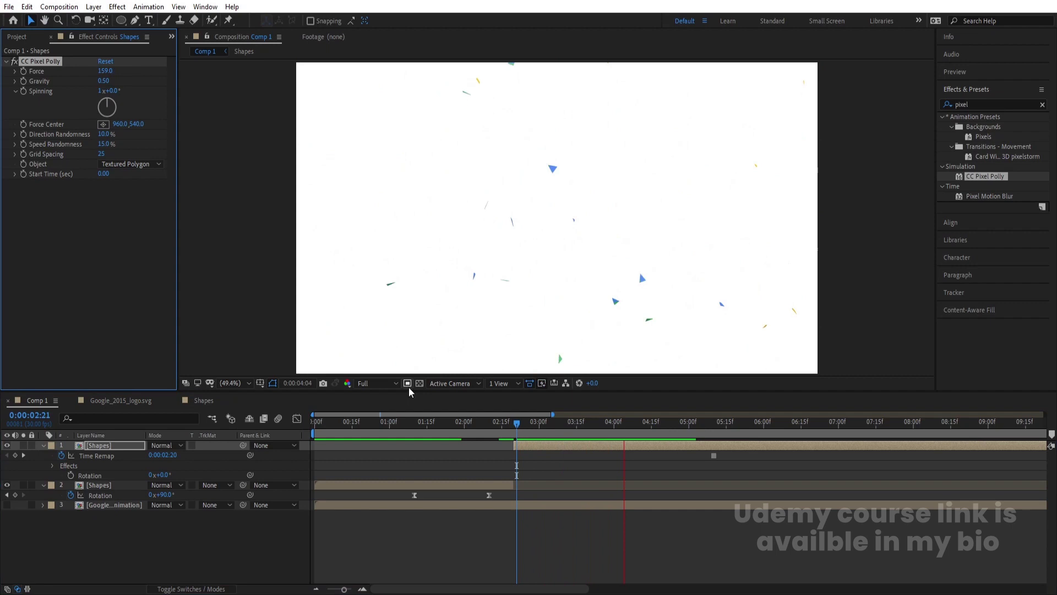
click(519, 431)
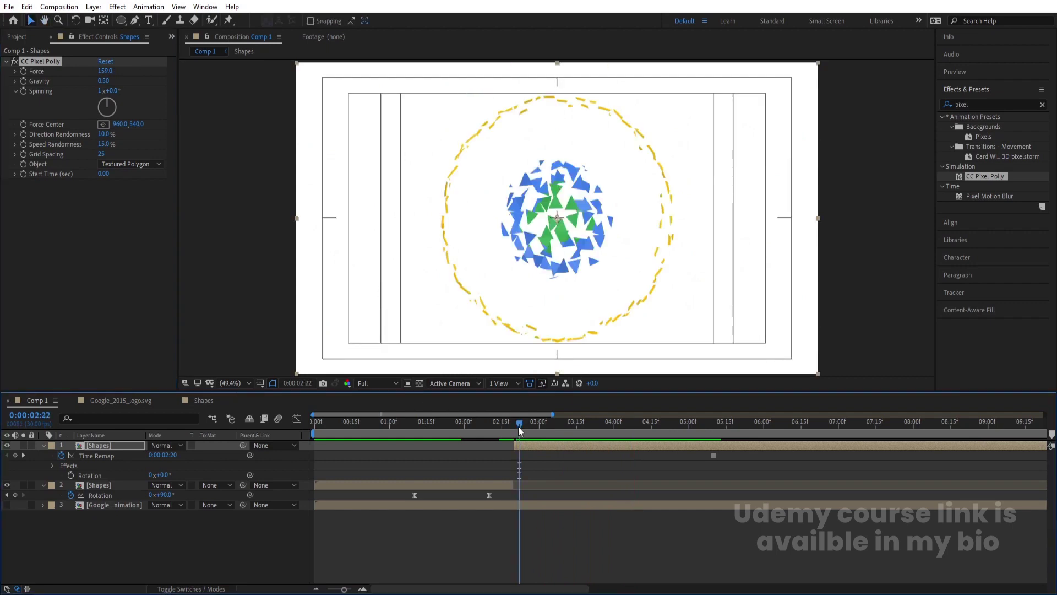
click(103, 155)
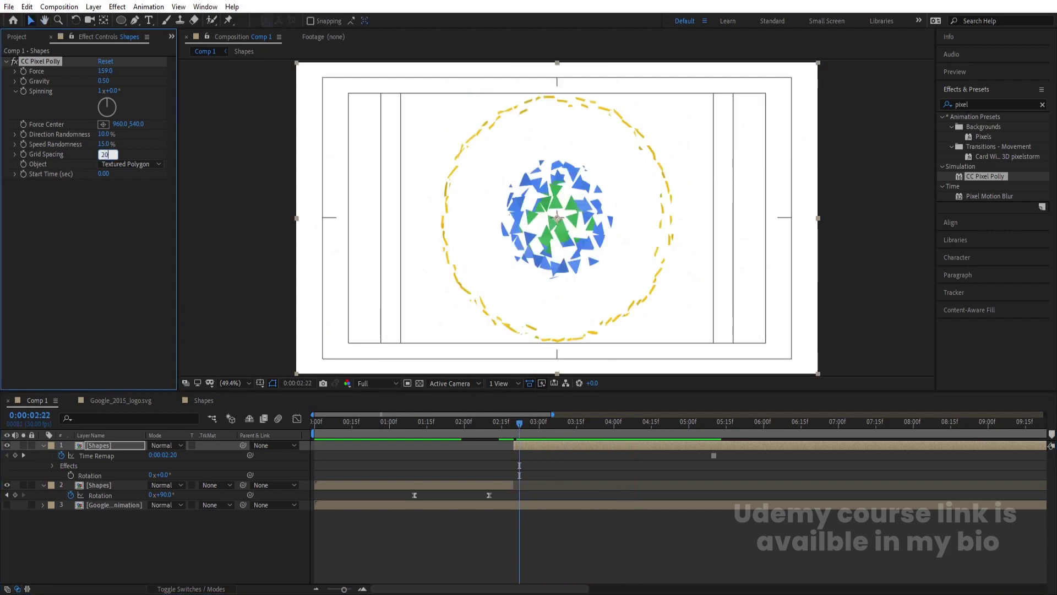
key(Return)
key(space)
text(15)
key(Return)
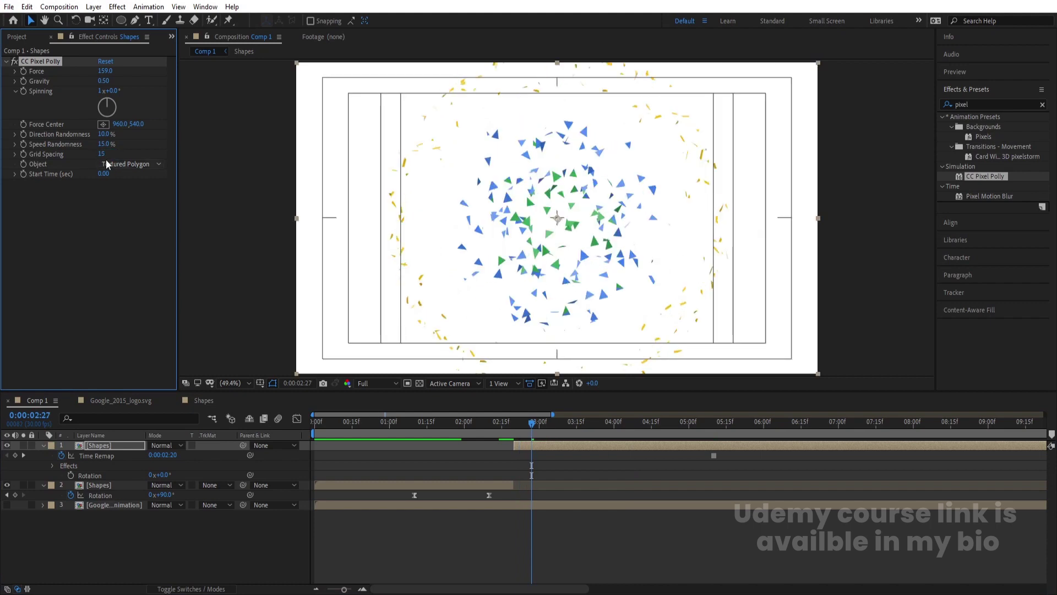
drag(104, 144, 152, 142)
key(space)
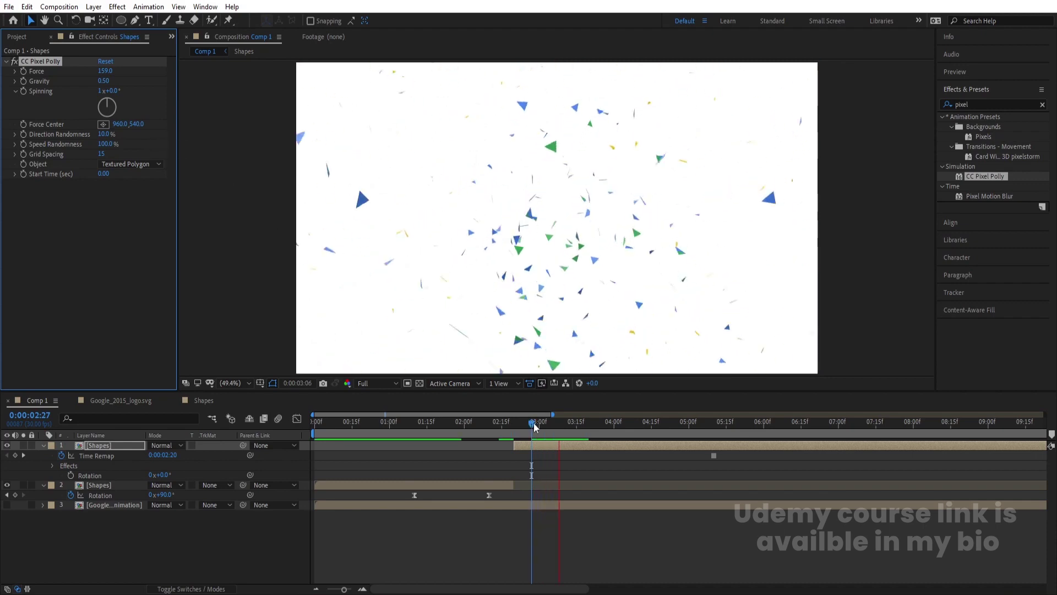
- Make the Google logo animation layer visible and trim its start to 0:00:02:20, where the shatter begins
click(507, 429)
mouse_move(507, 429)
mouse_down()
mouse_move(524, 426)
mouse_move(514, 429)
mouse_up()
click(513, 505)
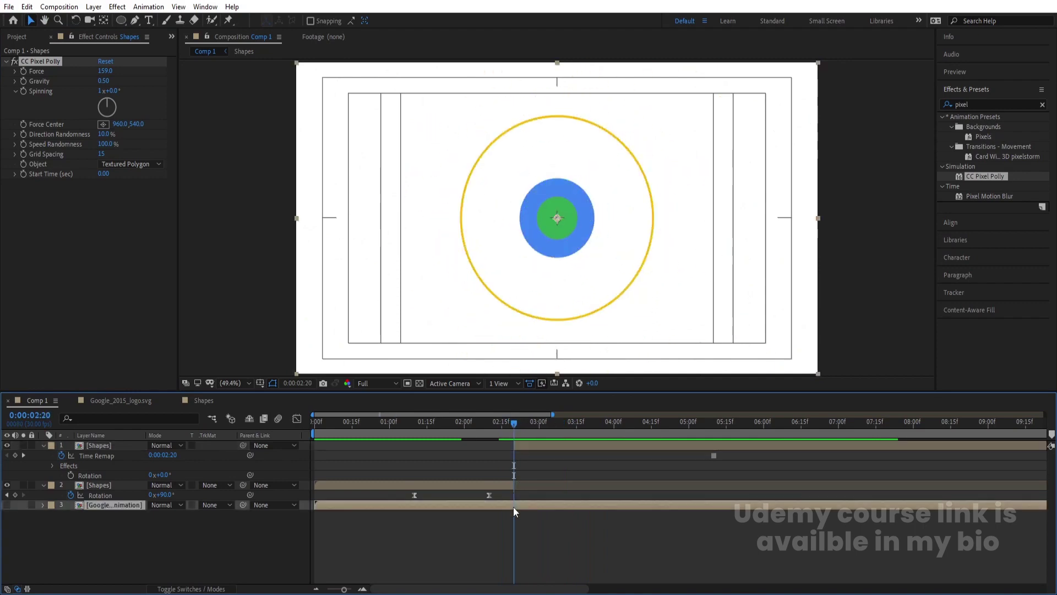
click(6, 504)
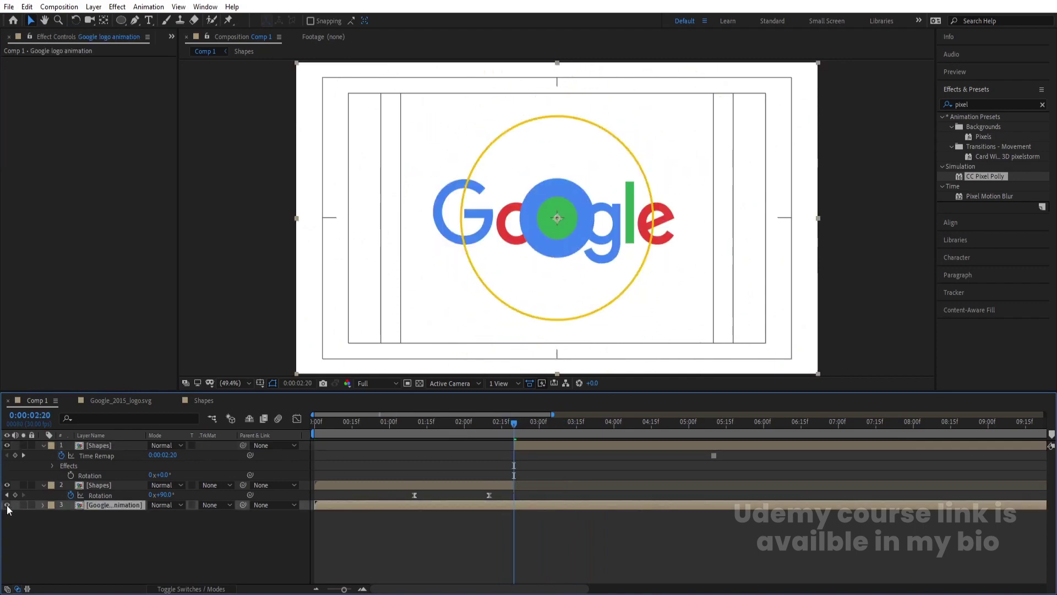
key(alt+bracketleft)
- Play the logo reveal from the shatter, and play the whole composition from the beginning
key(space)
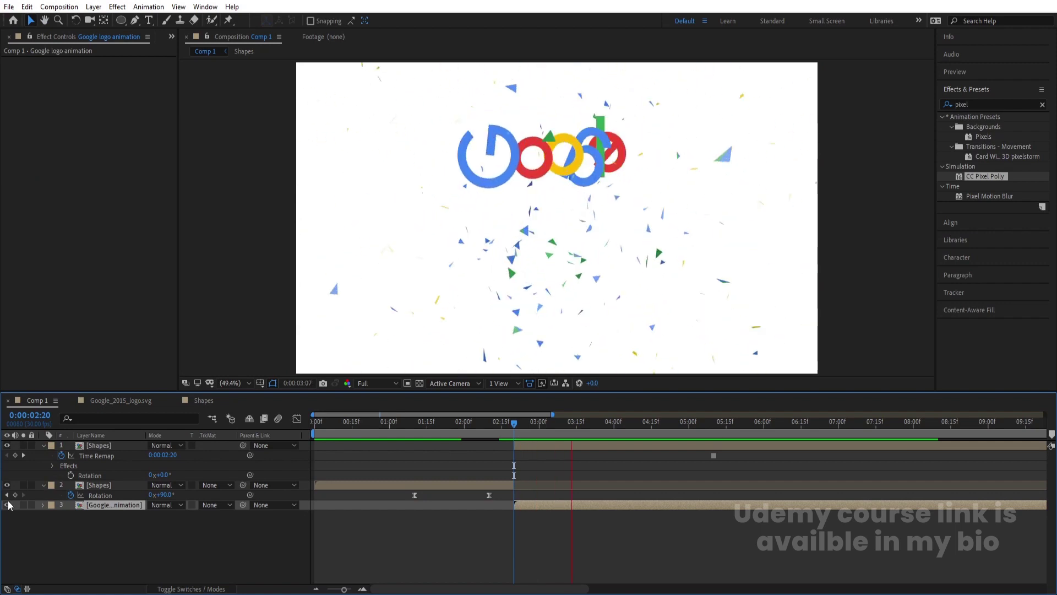
key(space)
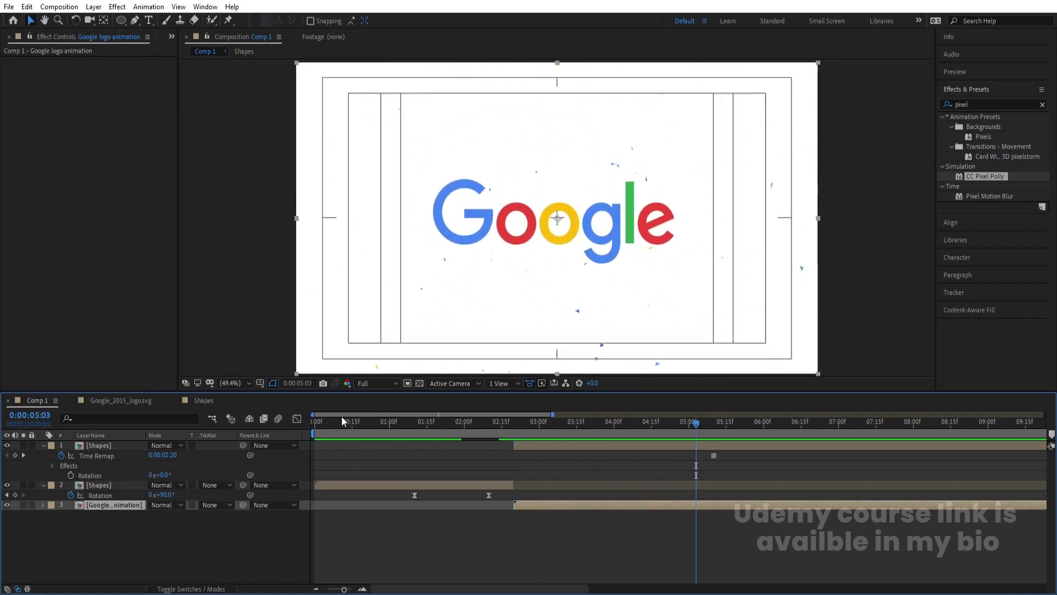
key(Home)
key(space)
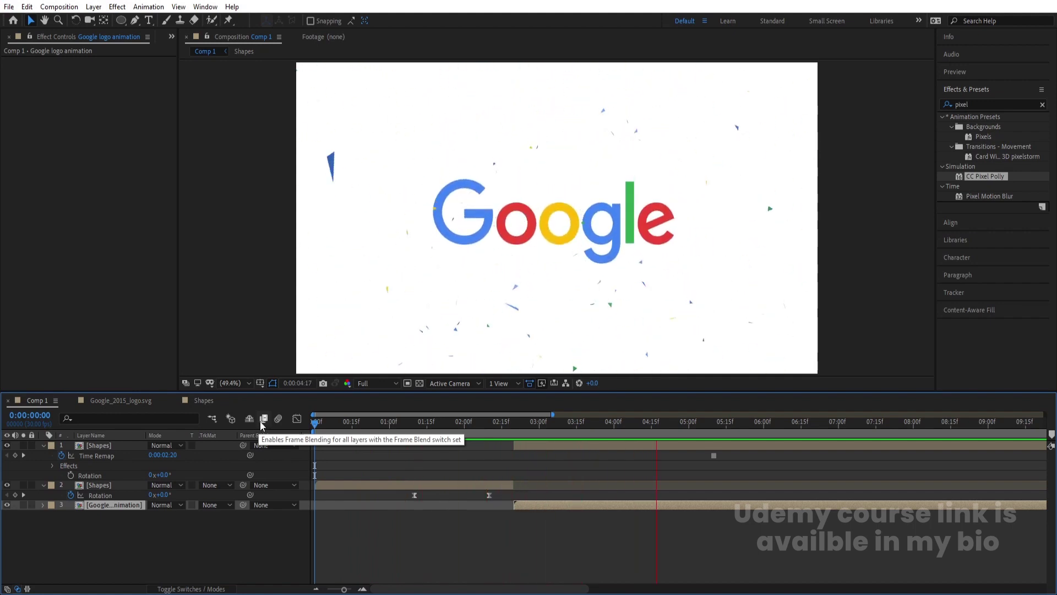
key(space)
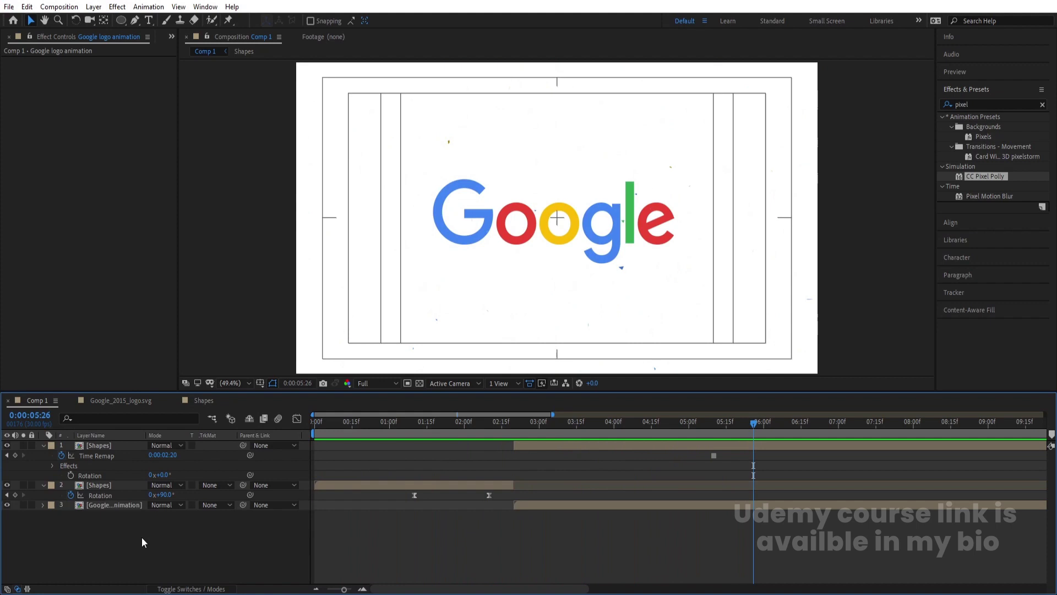
- Add a white solid as the background beneath all other layers and collapse the layers' open properties
key(ctrl+y)
key(Return)
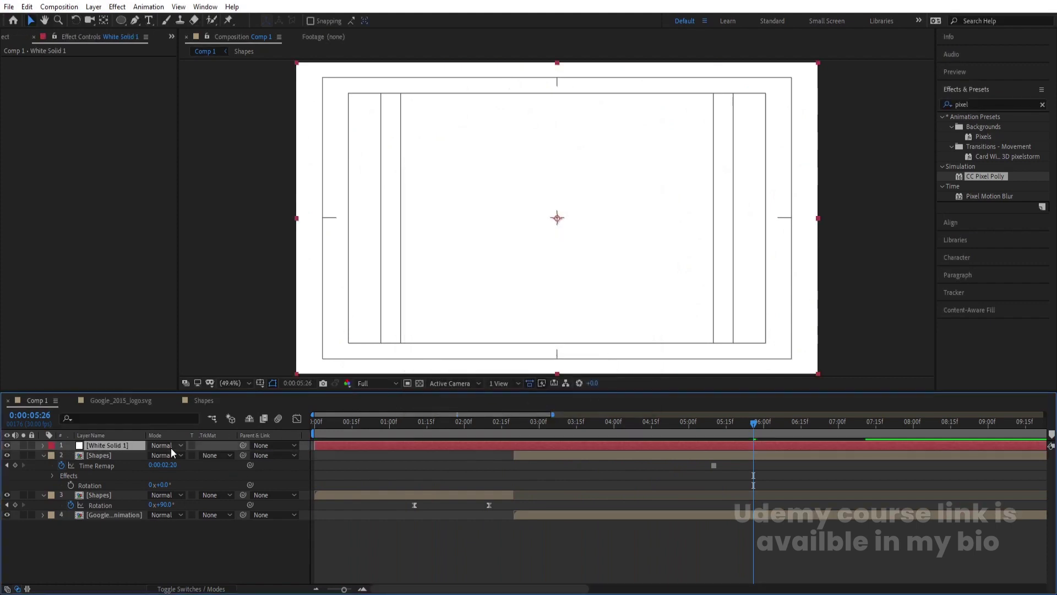
drag(118, 445, 150, 537)
click(150, 534)
key(u)
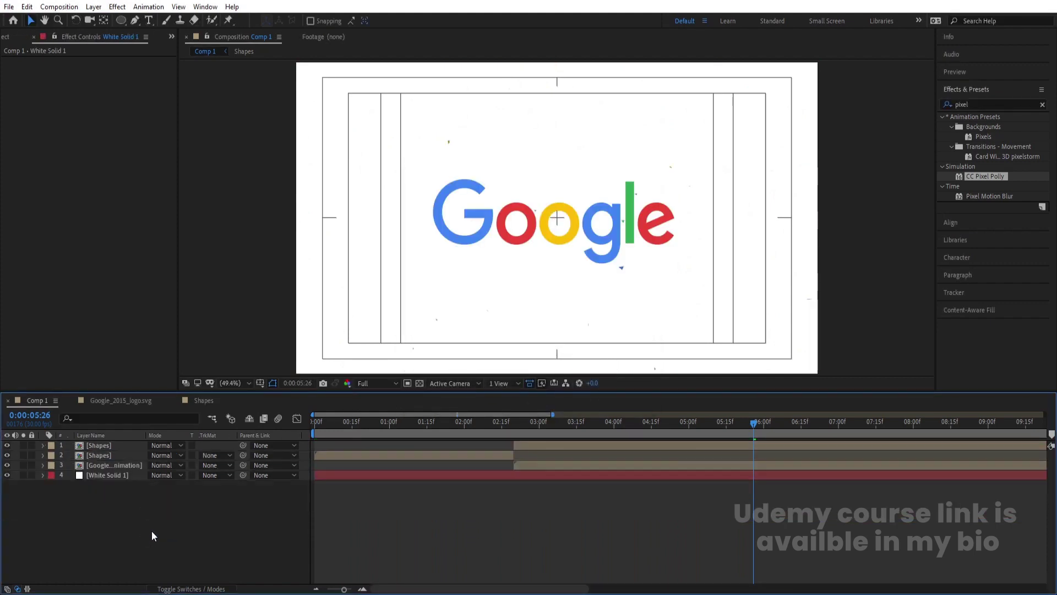
- End the work area at 0:00:07:17 and play the complete intro animation
key(space)
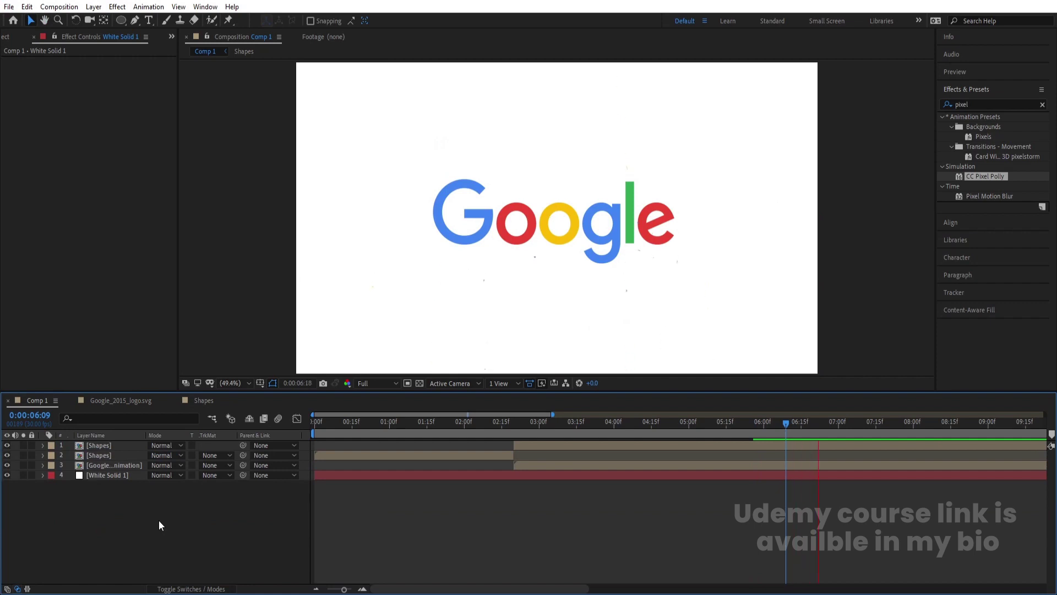
key(space)
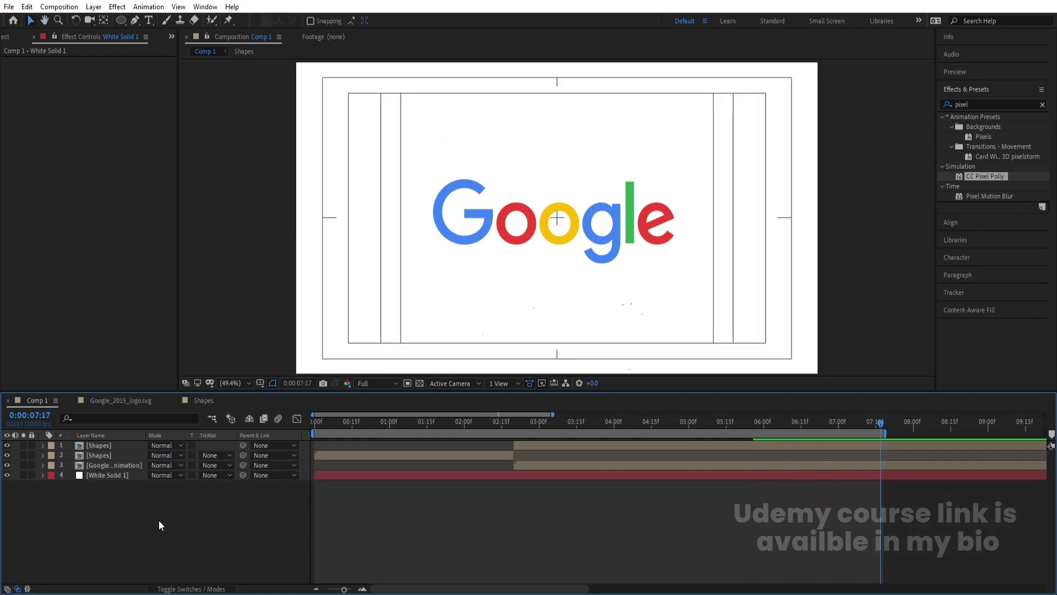
key(space)
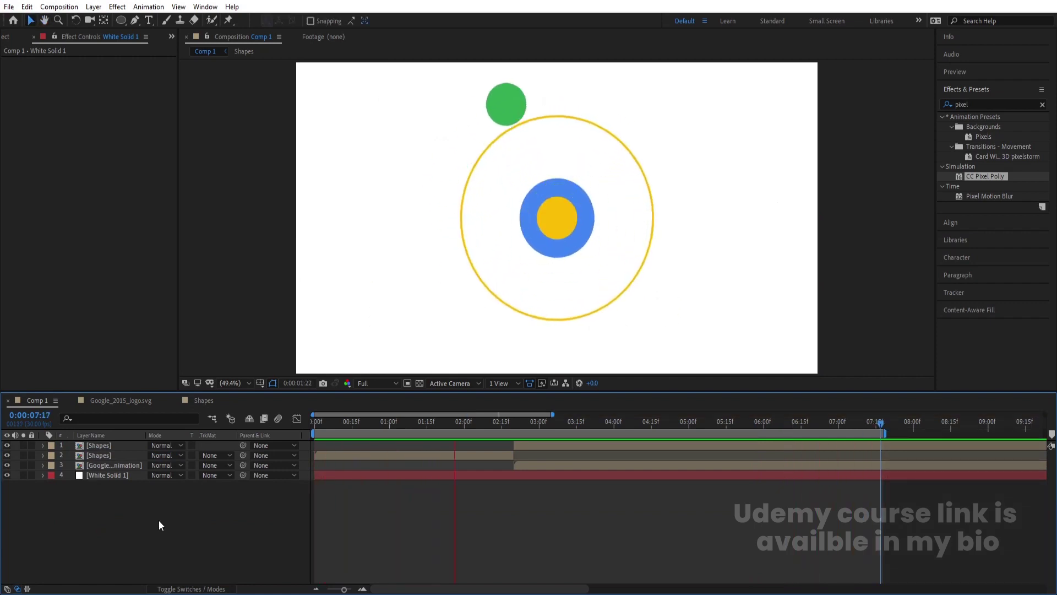